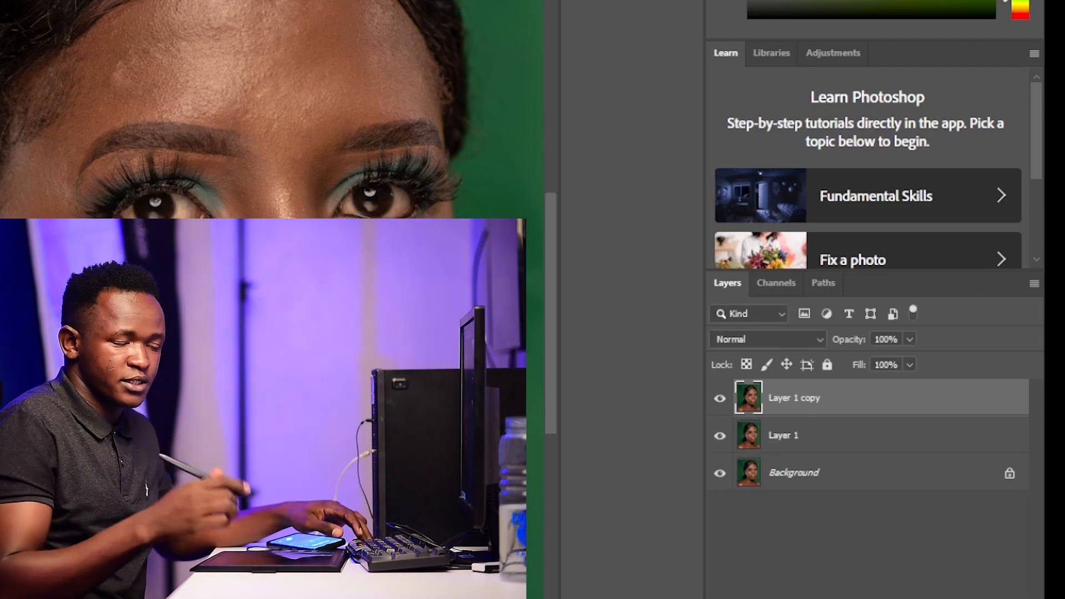
- Rename the uppermost layer, Layer 1 copy, as "texture"
{"action": "double_click", "coordinate": [792, 398]}
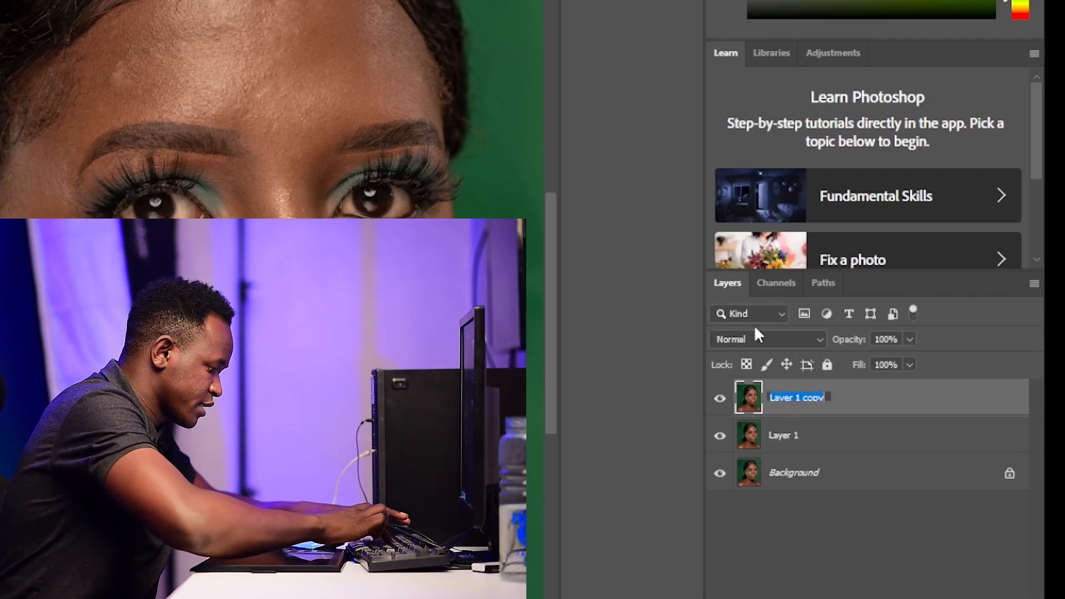
{"action": "type", "text": "textu"}
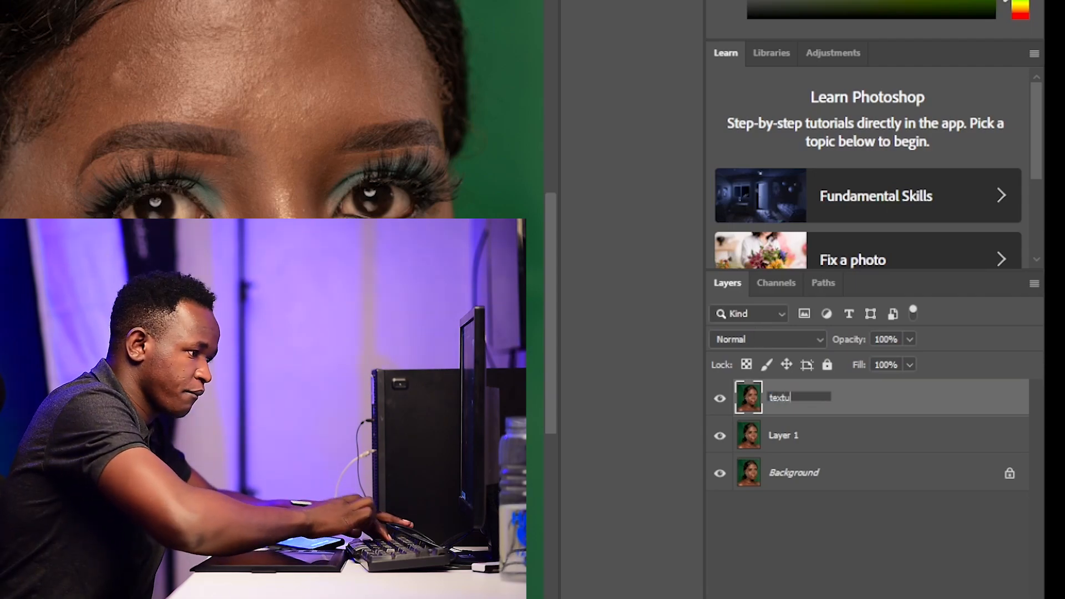
{"action": "type", "text": "re"}
- Rename Layer 1 as "low layer"
{"action": "left_click", "coordinate": [799, 440]}
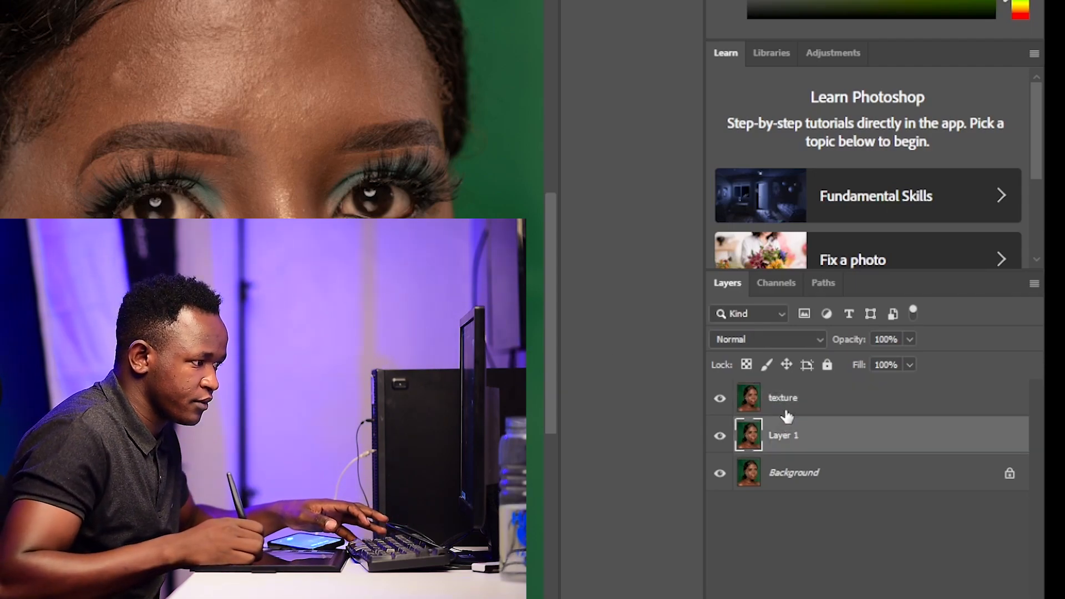
{"action": "right_click", "coordinate": [788, 436]}
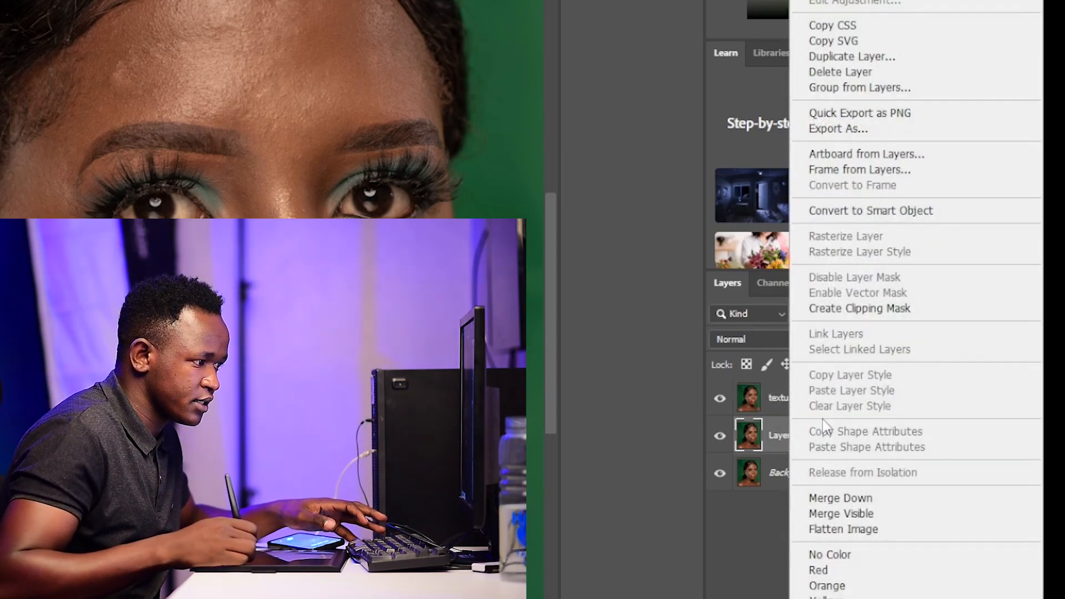
{"action": "left_click", "coordinate": [781, 437]}
{"action": "double_click", "coordinate": [792, 436]}
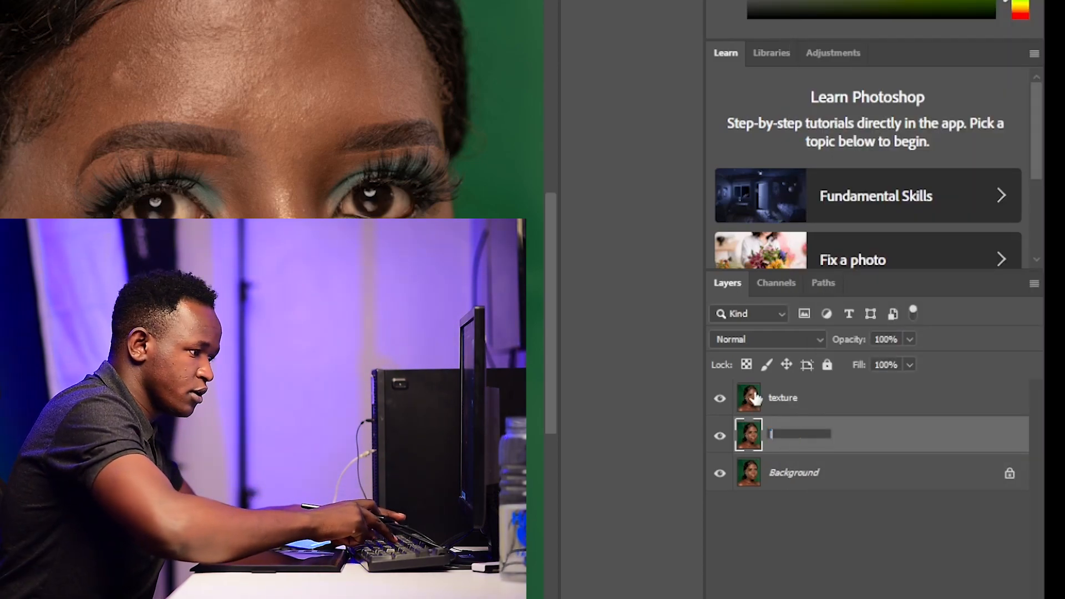
{"action": "type", "text": "low "}
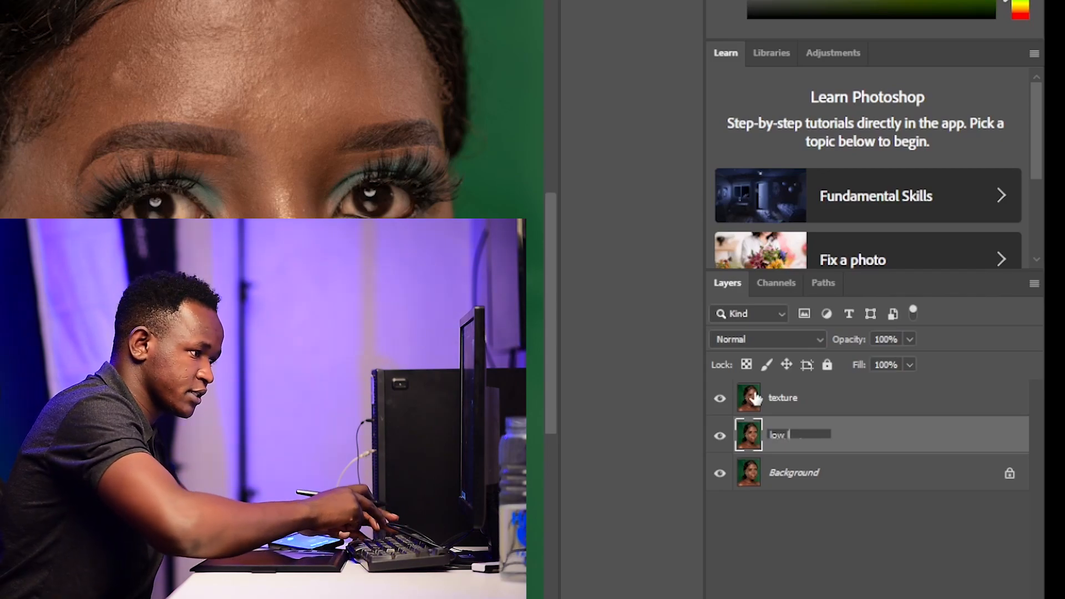
{"action": "type", "text": "layer"}
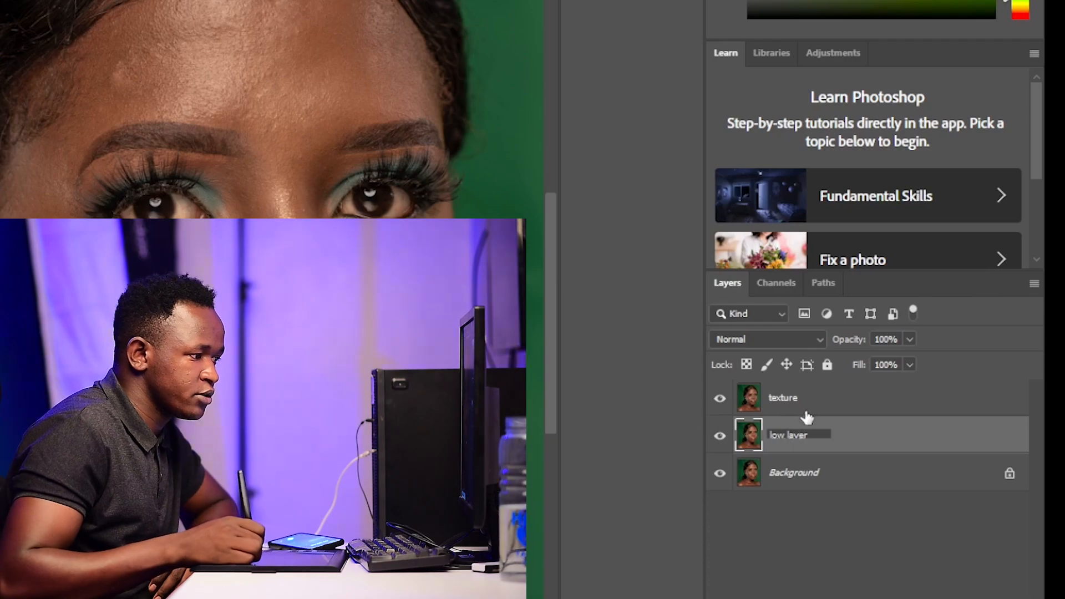
- Hide the texture layer and make the low layer the active one
{"action": "left_click", "coordinate": [805, 412]}
{"action": "left_click", "coordinate": [718, 409]}
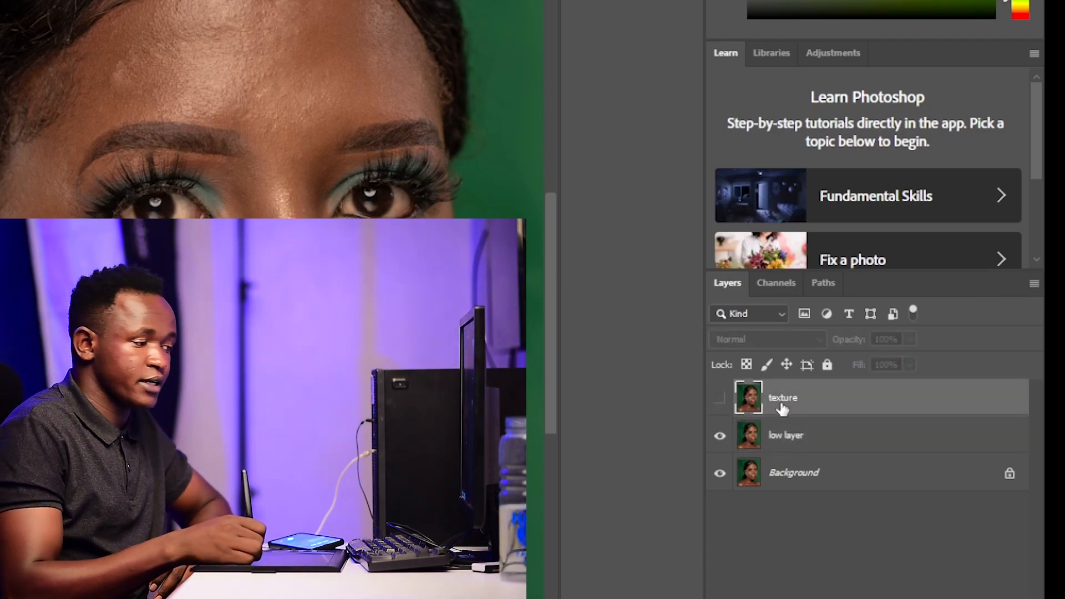
{"action": "left_click", "coordinate": [790, 447]}
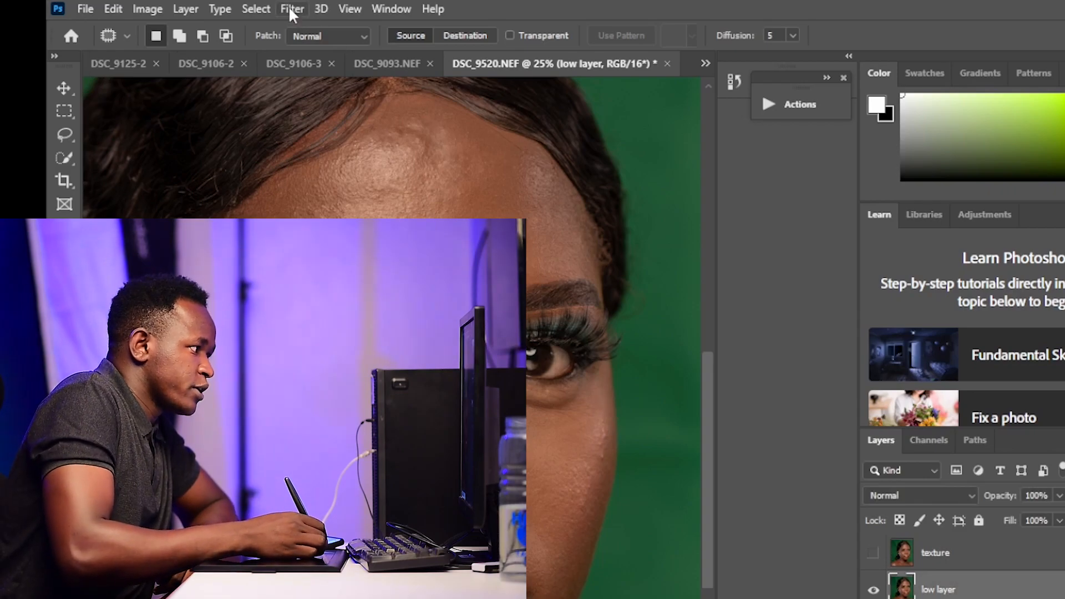
- Apply the Dust & Scratches filter to the low layer with a radius of 8 pixels, checking the forehead in the preview
{"action": "left_click", "coordinate": [290, 9]}
{"action": "mouse_move", "coordinate": [318, 265]}
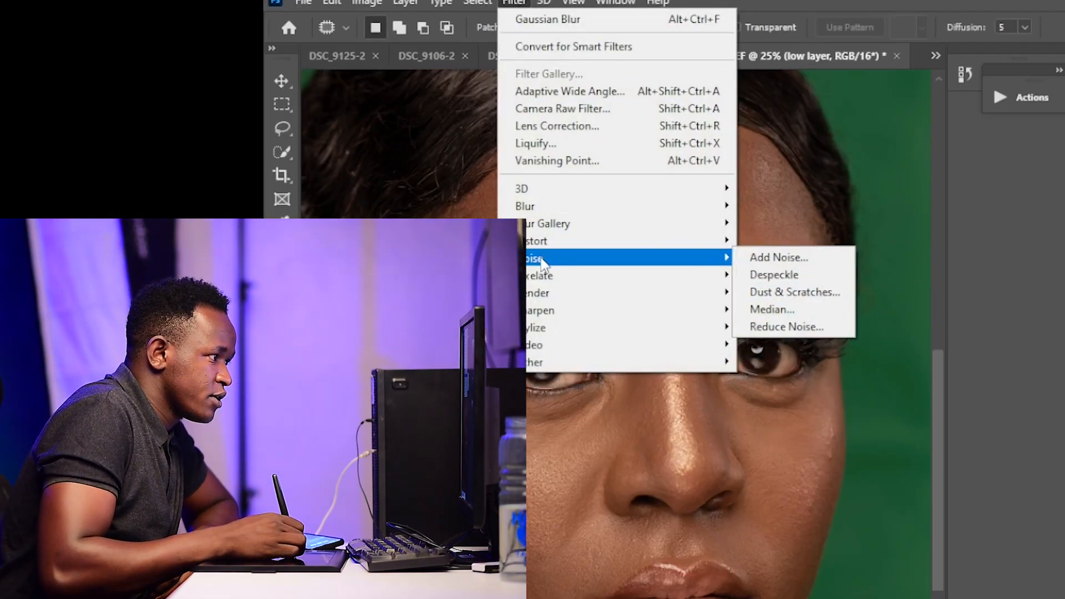
{"action": "left_click", "coordinate": [821, 293]}
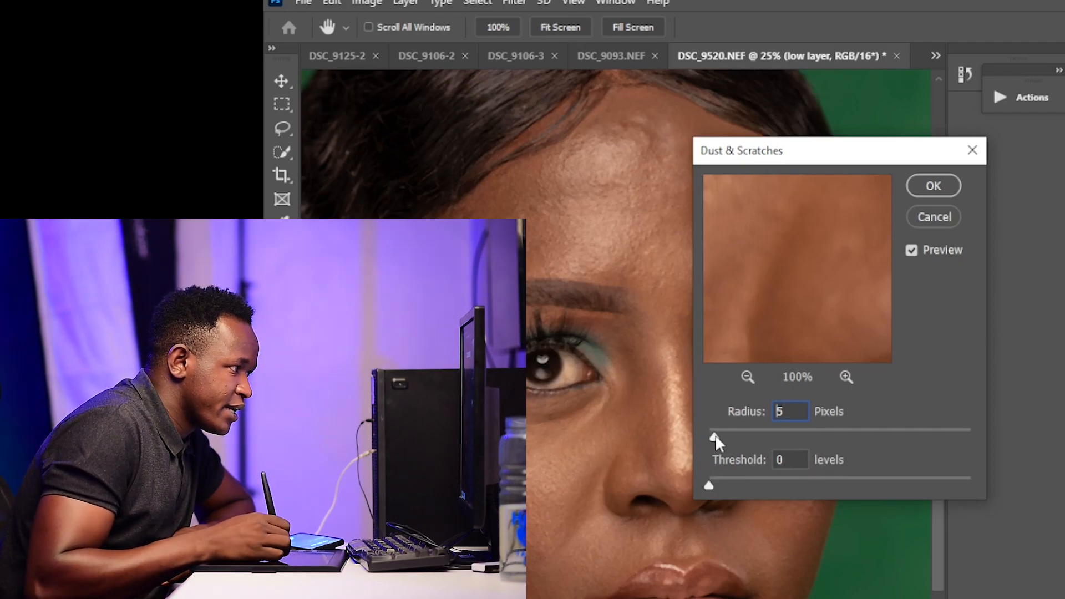
{"action": "left_click", "coordinate": [748, 377]}
{"action": "left_click", "coordinate": [748, 377]}
{"action": "left_click", "coordinate": [748, 377]}
{"action": "left_click", "coordinate": [747, 377]}
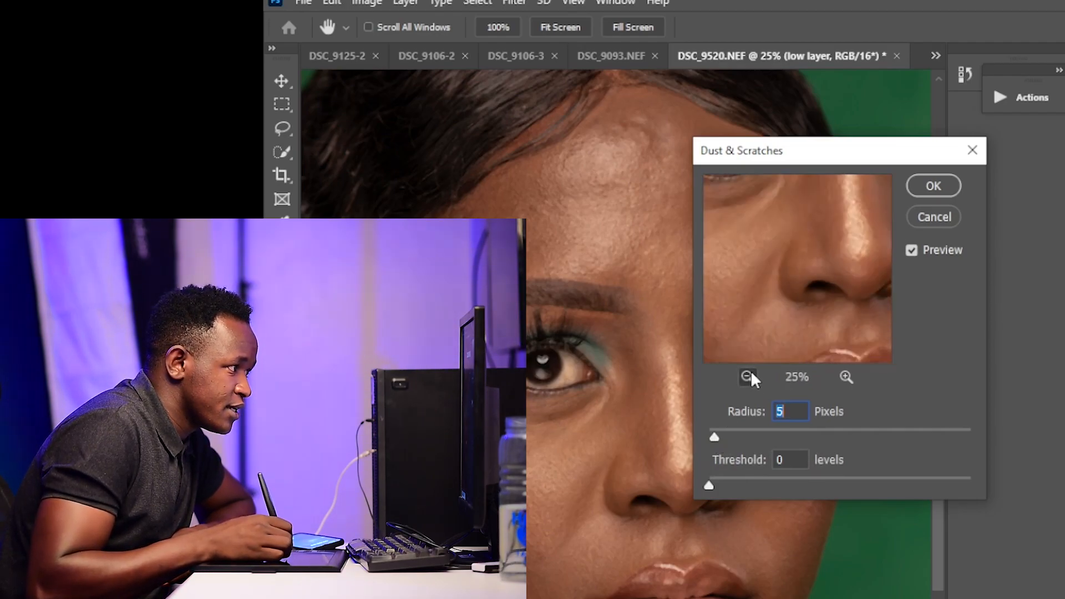
{"action": "left_click", "coordinate": [748, 377]}
{"action": "left_click_drag", "start_coordinate": [791, 323], "coordinate": [837, 335]}
{"action": "left_click", "coordinate": [845, 378]}
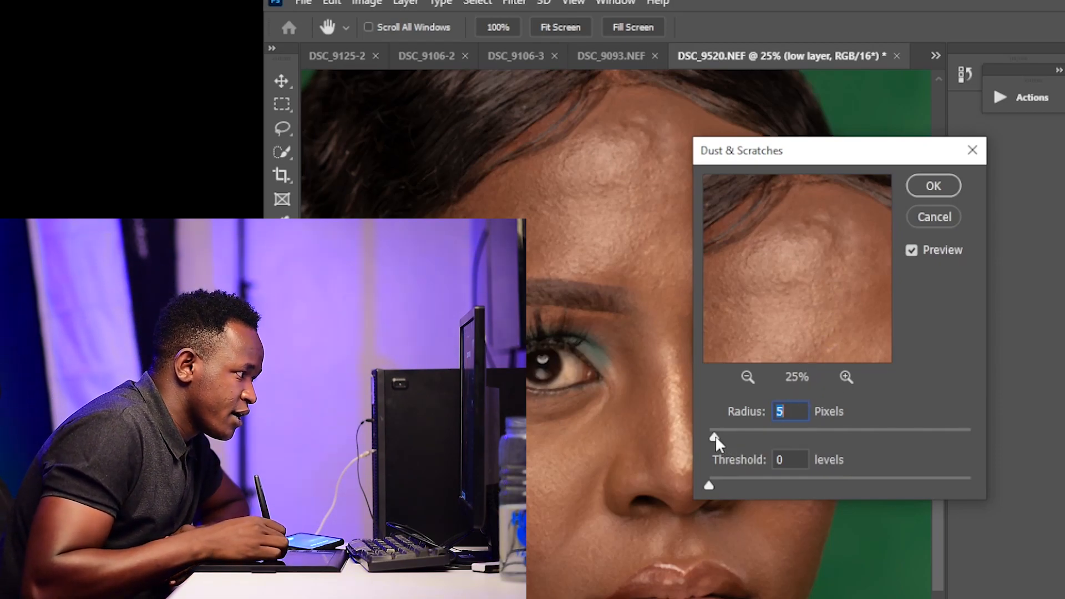
{"action": "left_click_drag", "start_coordinate": [720, 437], "coordinate": [720, 439]}
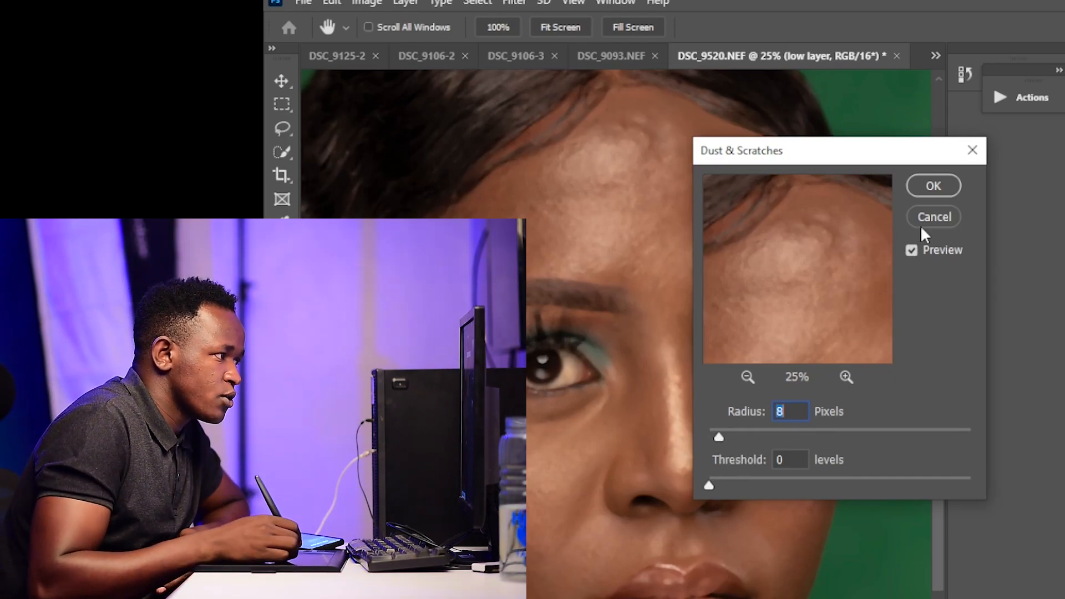
{"action": "left_click", "coordinate": [933, 187]}
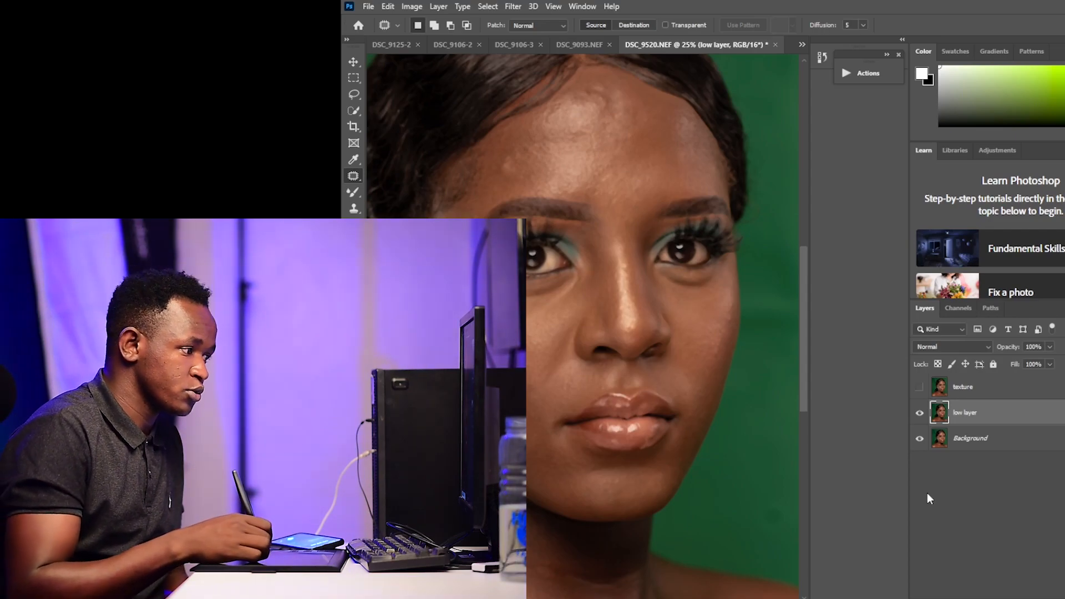
- Show the texture layer, subtract the low layer from it with Apply Image (scale 2, offset 128), and blend it as Linear Light
{"action": "left_click", "coordinate": [920, 390]}
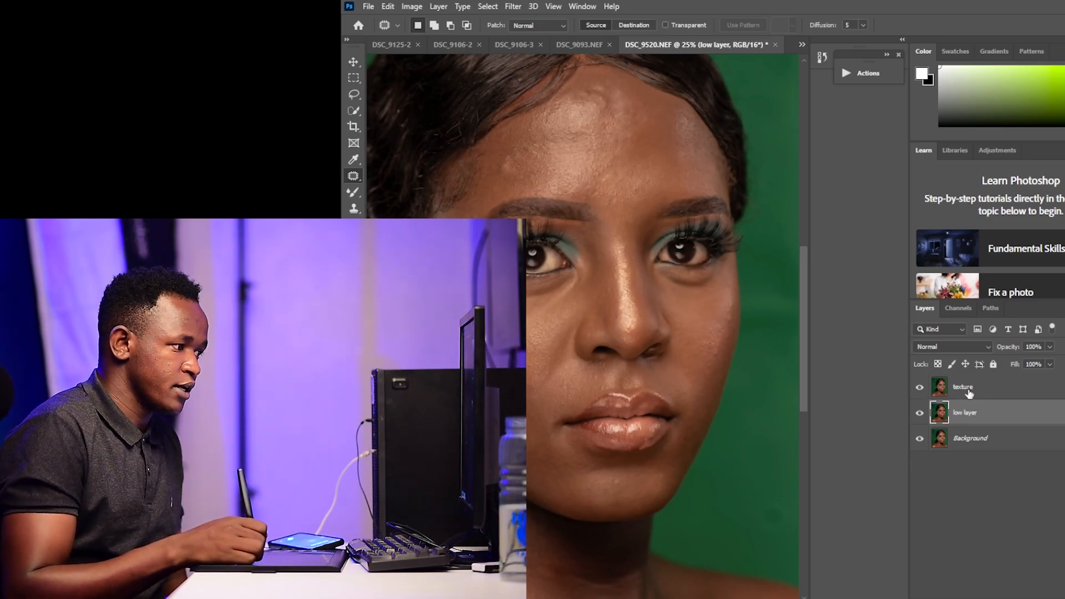
{"action": "double_click", "coordinate": [969, 391]}
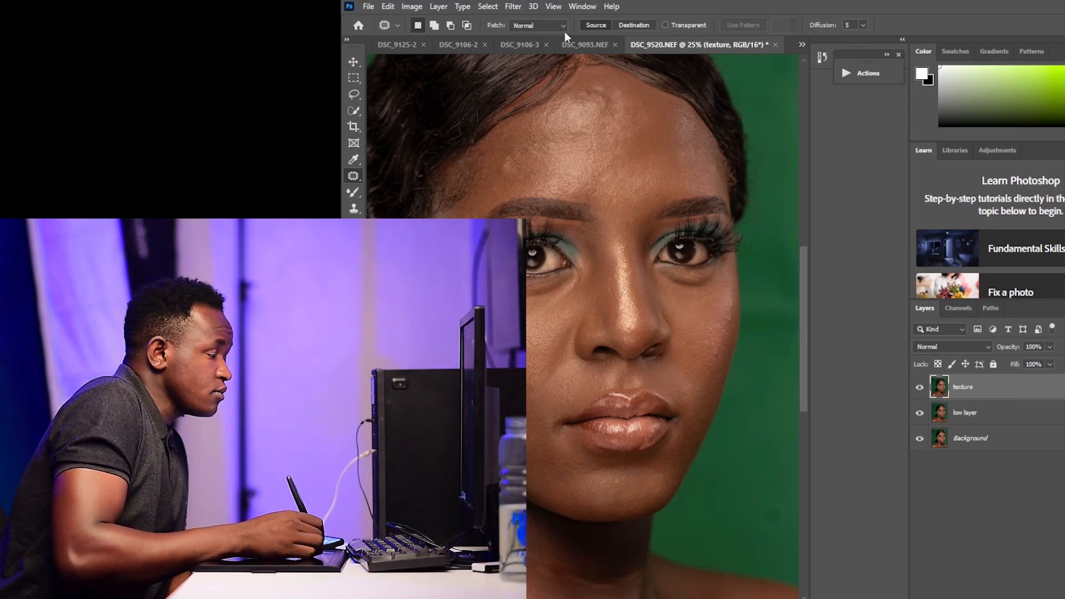
{"action": "left_click", "coordinate": [515, 6]}
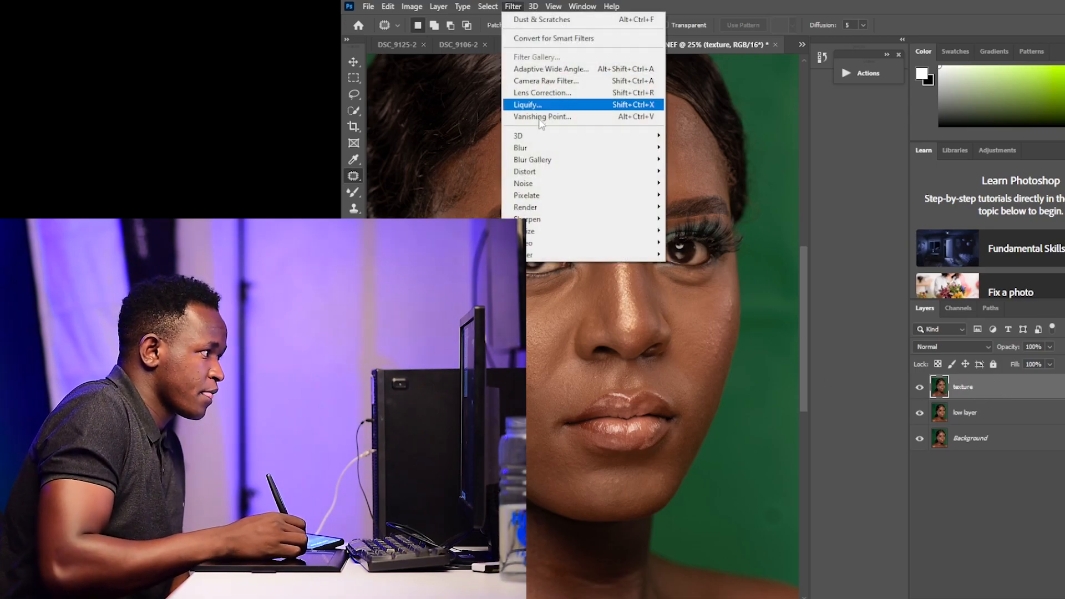
{"action": "mouse_move", "coordinate": [412, 6]}
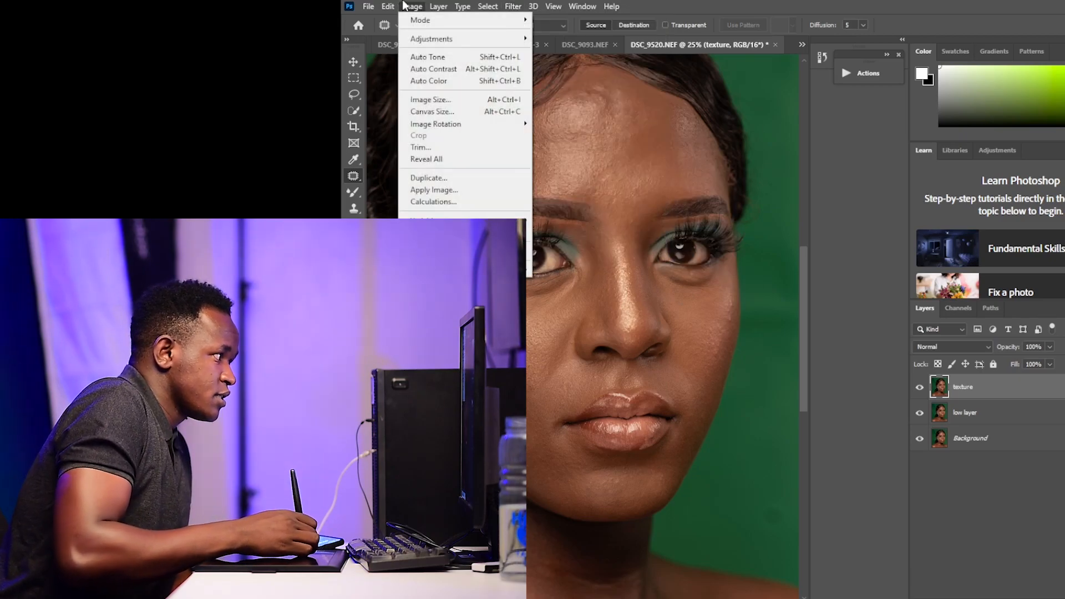
{"action": "left_click", "coordinate": [438, 187]}
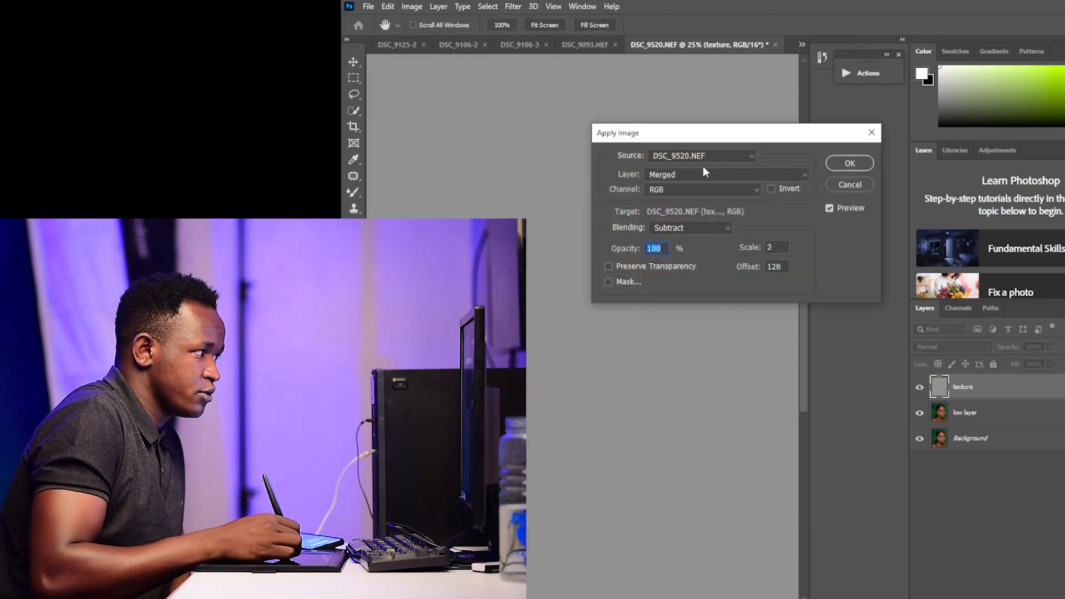
{"action": "left_click", "coordinate": [684, 170]}
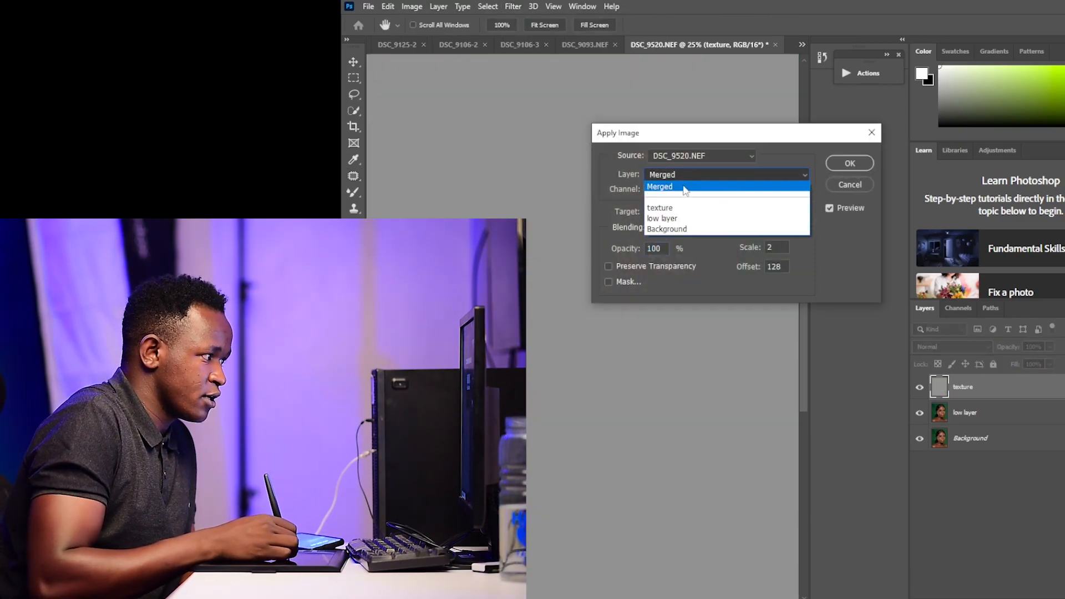
{"action": "left_click", "coordinate": [677, 219]}
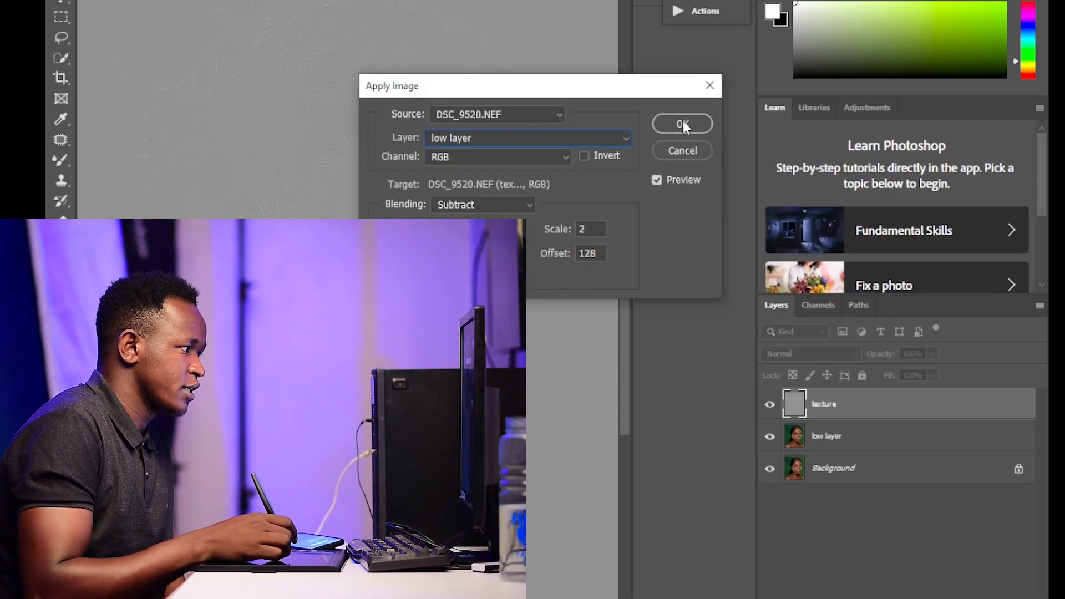
{"action": "left_click", "coordinate": [683, 124]}
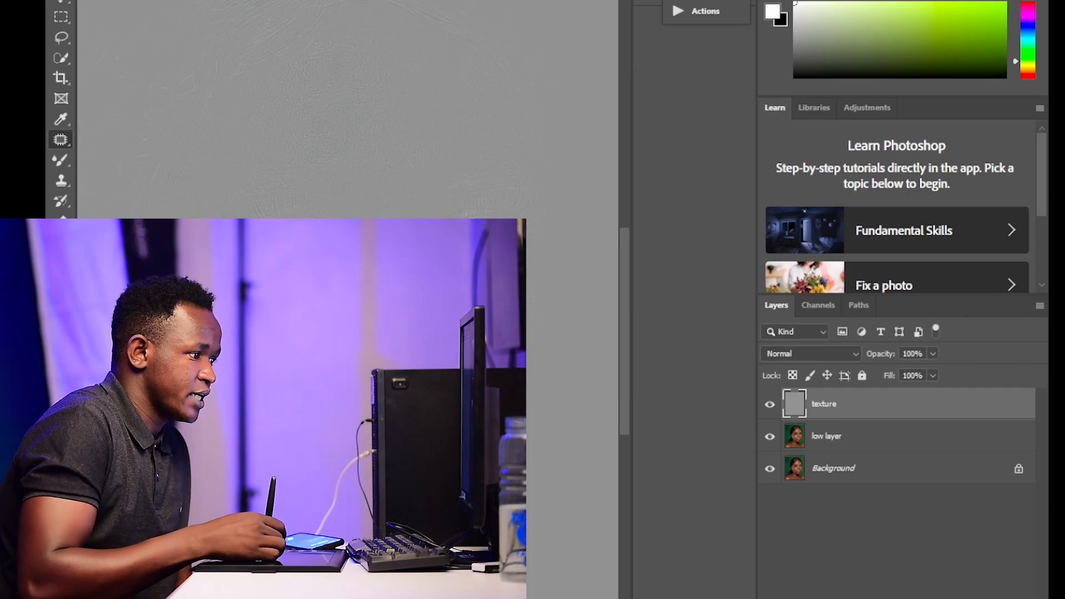
{"action": "left_click", "coordinate": [804, 354]}
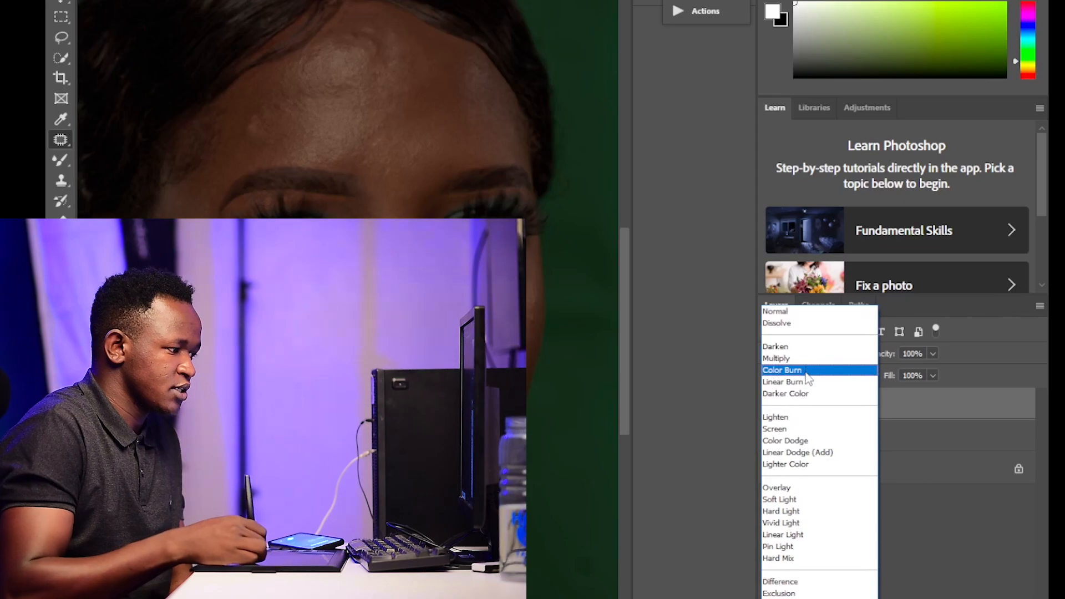
{"action": "left_click", "coordinate": [788, 535]}
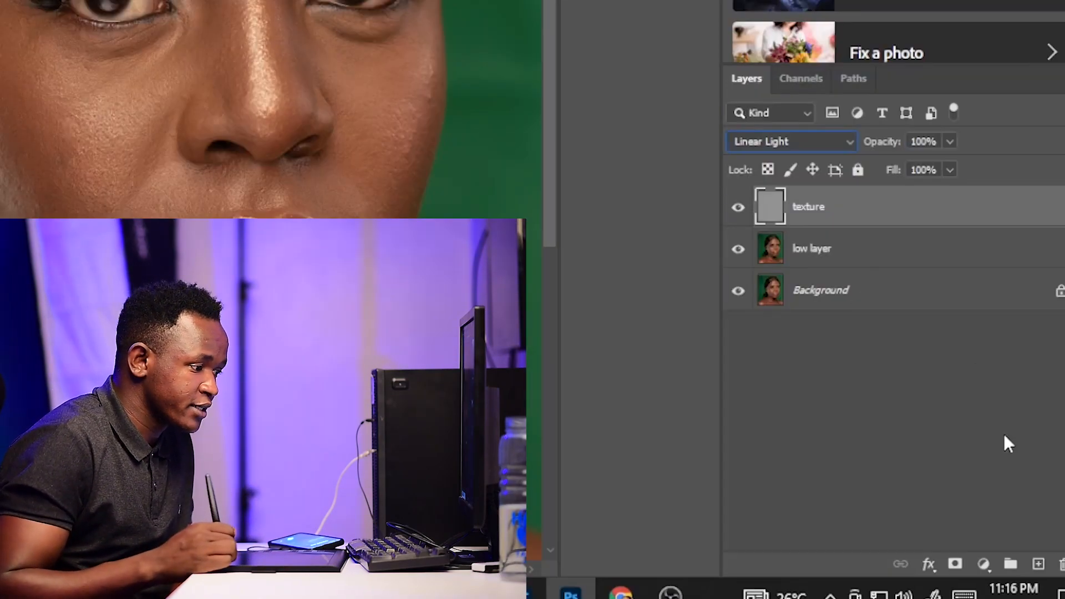
- Add a Black & White adjustment layer above the texture layer with Reds at -46
{"action": "left_click", "coordinate": [984, 563]}
{"action": "left_click", "coordinate": [966, 399]}
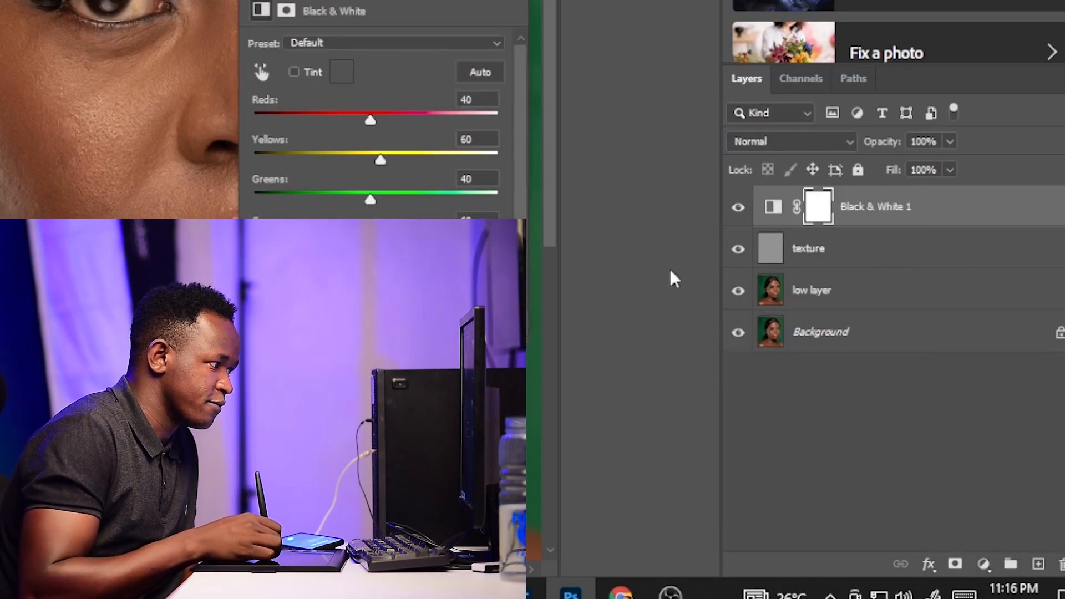
{"action": "left_click_drag", "start_coordinate": [373, 131], "coordinate": [328, 133]}
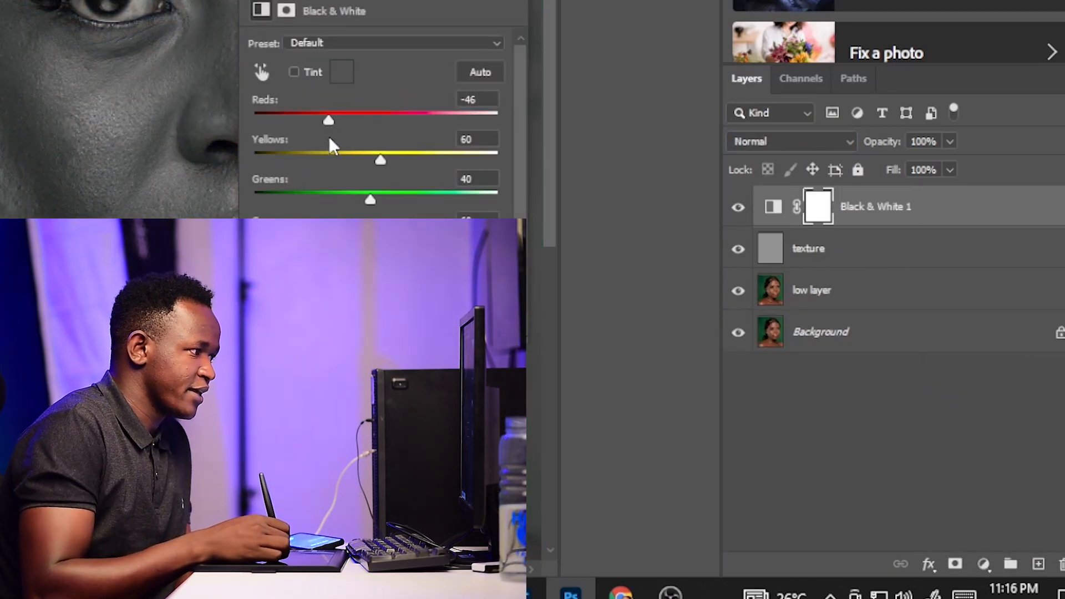
{"action": "left_click", "coordinate": [514, 3]}
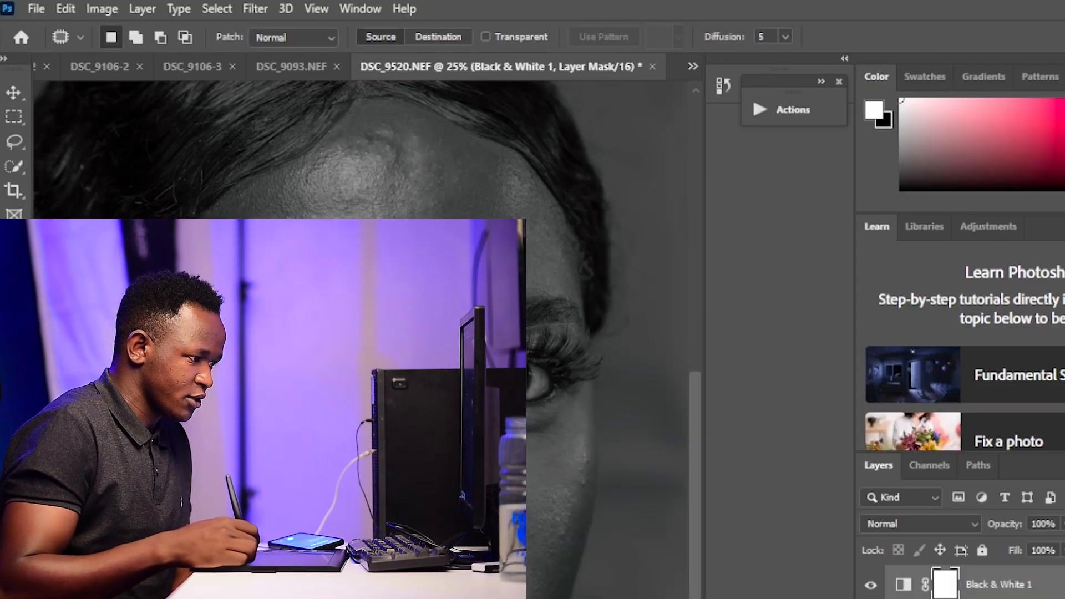
- Activate the Mixer Brush on the low layer and clean the brush
{"action": "left_click", "coordinate": [841, 300]}
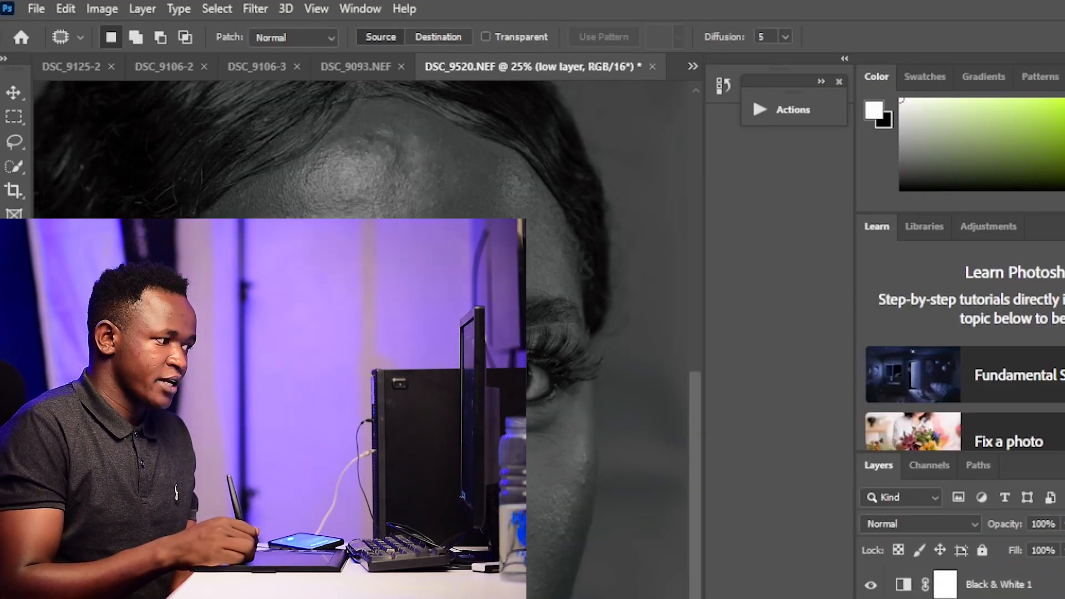
{"action": "key", "text": "b"}
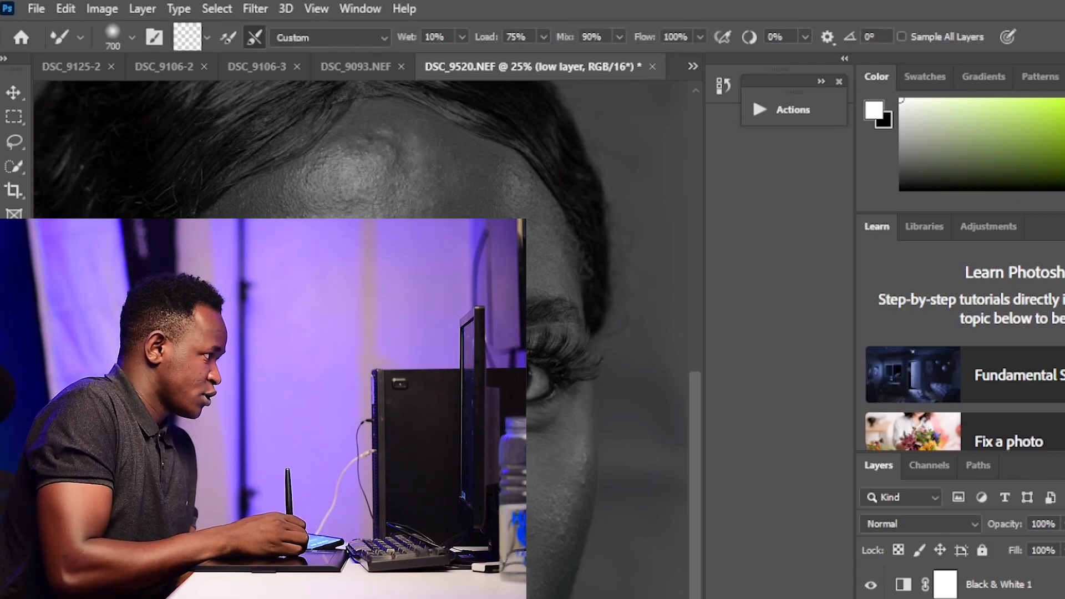
{"action": "left_click", "coordinate": [207, 38]}
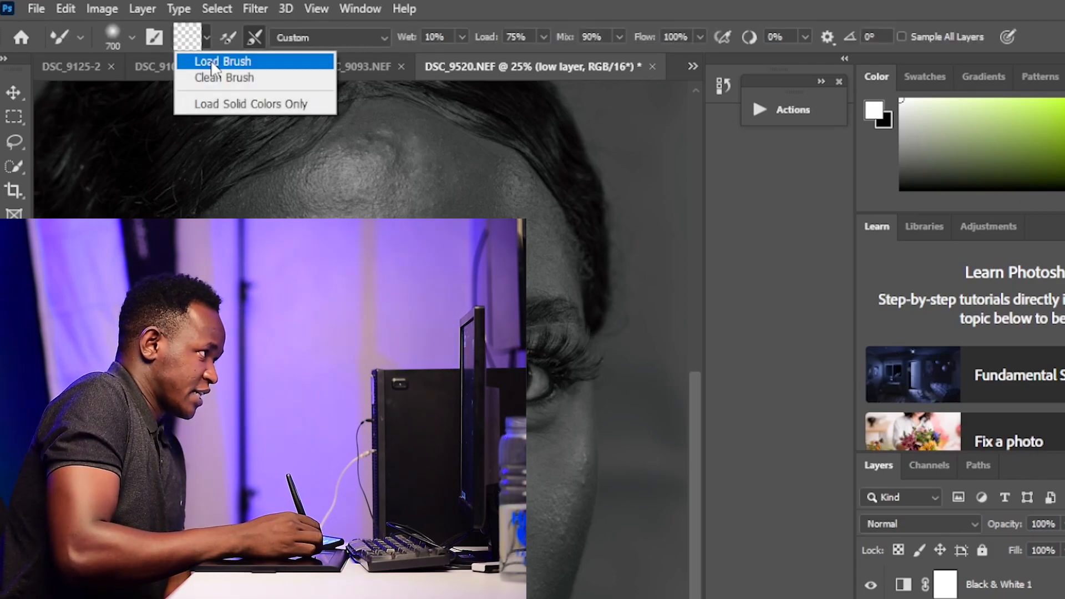
{"action": "left_click", "coordinate": [221, 78]}
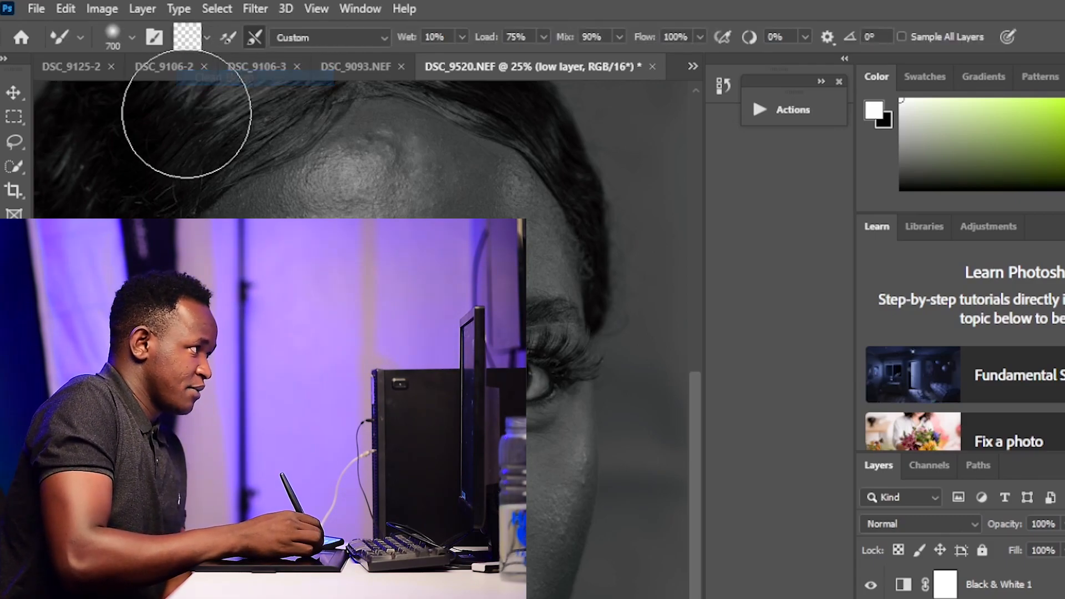
{"action": "left_click", "coordinate": [229, 38]}
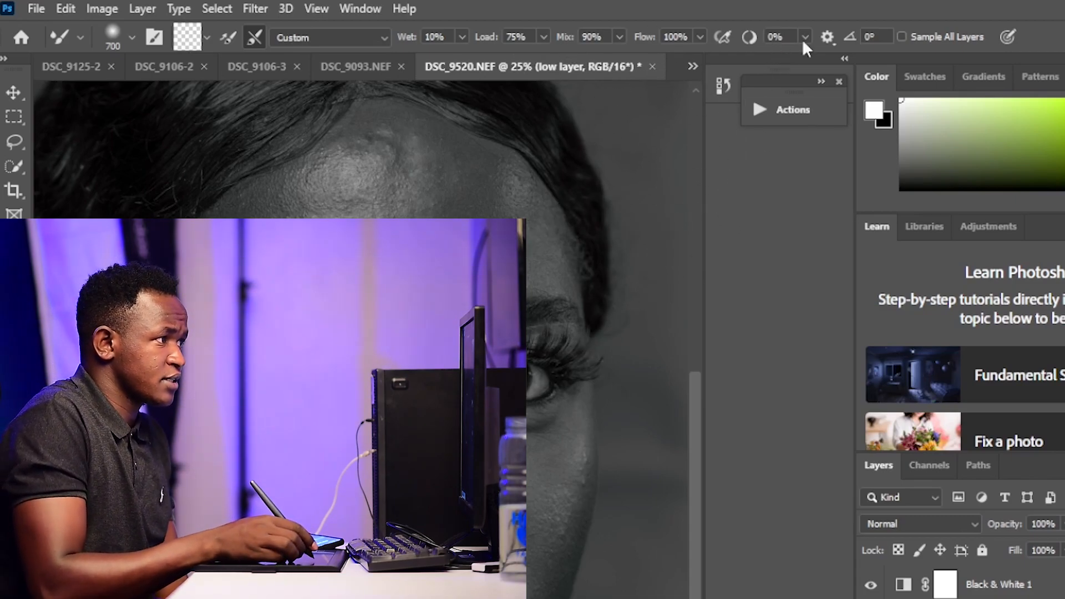
- Smooth the uneven highlights and shadows across the forehead on the low layer with a smaller Mixer Brush
{"action": "key", "text": "bracketleft"}
{"action": "key", "text": "bracketleft"}
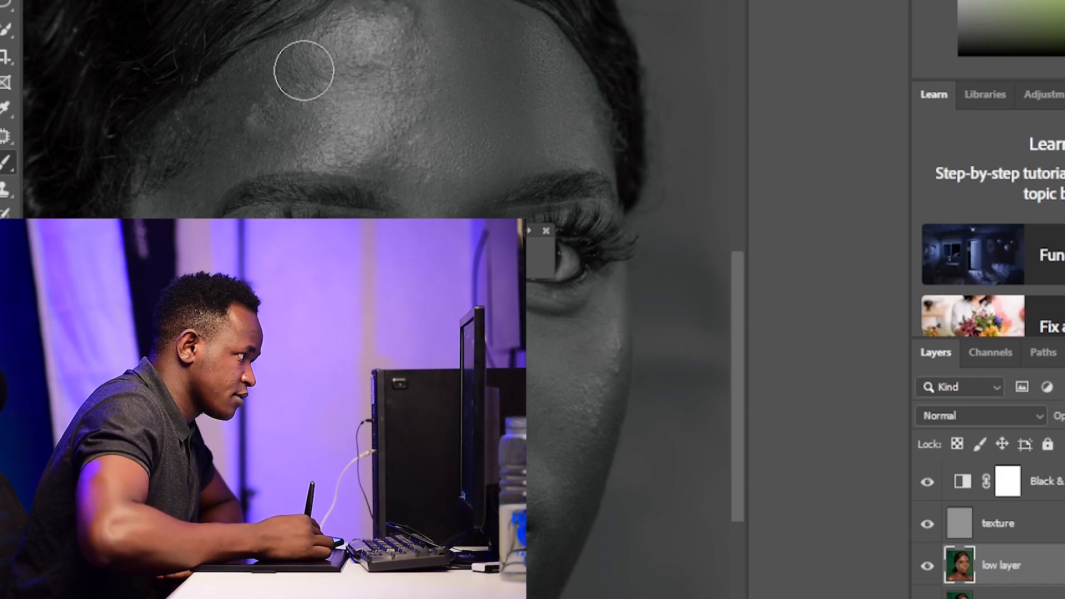
{"action": "mouse_move", "coordinate": [268, 102]}
{"action": "left_mouse_down"}
{"action": "mouse_move", "coordinate": [253, 159]}
{"action": "mouse_move", "coordinate": [251, 121]}
{"action": "mouse_move", "coordinate": [261, 137]}
{"action": "mouse_move", "coordinate": [214, 172]}
{"action": "mouse_move", "coordinate": [200, 135]}
{"action": "mouse_move", "coordinate": [189, 168]}
{"action": "left_mouse_up"}
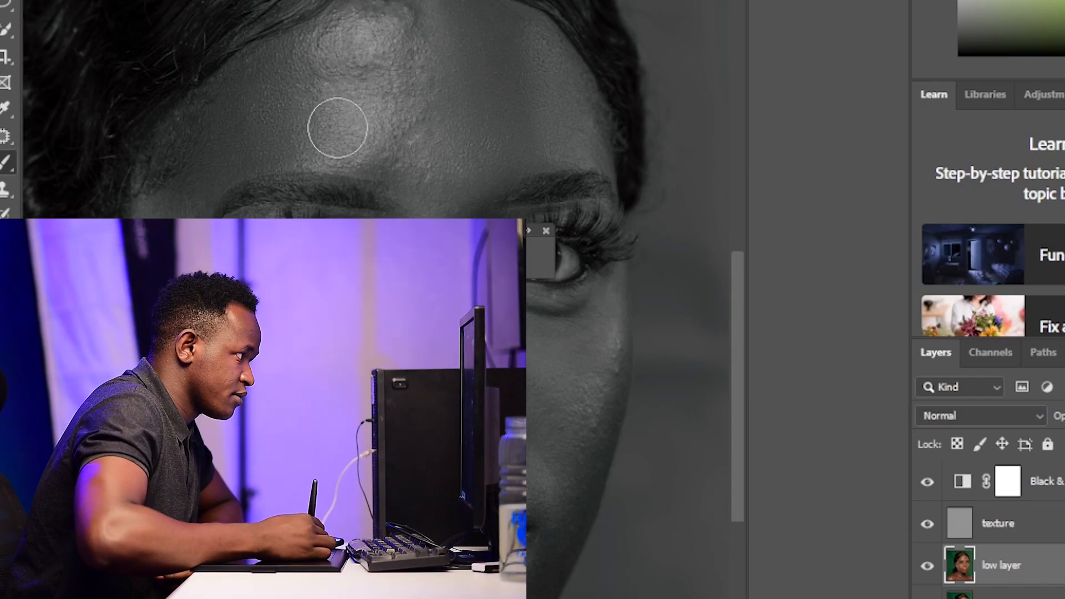
{"action": "mouse_move", "coordinate": [338, 45]}
{"action": "left_mouse_down"}
{"action": "mouse_move", "coordinate": [365, 69]}
{"action": "mouse_move", "coordinate": [370, 4]}
{"action": "mouse_move", "coordinate": [425, 72]}
{"action": "mouse_move", "coordinate": [423, 26]}
{"action": "mouse_move", "coordinate": [412, 127]}
{"action": "mouse_move", "coordinate": [405, 21]}
{"action": "mouse_move", "coordinate": [391, 73]}
{"action": "left_mouse_up"}
{"action": "key", "text": "]"}
{"action": "key", "text": "]"}
{"action": "key", "text": "]"}
{"action": "key", "text": "]"}
{"action": "key", "text": "["}
{"action": "key", "text": "["}
{"action": "key", "text": "["}
{"action": "key", "text": "["}
{"action": "mouse_move", "coordinate": [401, 118]}
{"action": "left_mouse_down"}
{"action": "mouse_move", "coordinate": [423, 147]}
{"action": "mouse_move", "coordinate": [379, 145]}
{"action": "mouse_move", "coordinate": [432, 151]}
{"action": "mouse_move", "coordinate": [413, 18]}
{"action": "left_mouse_up"}
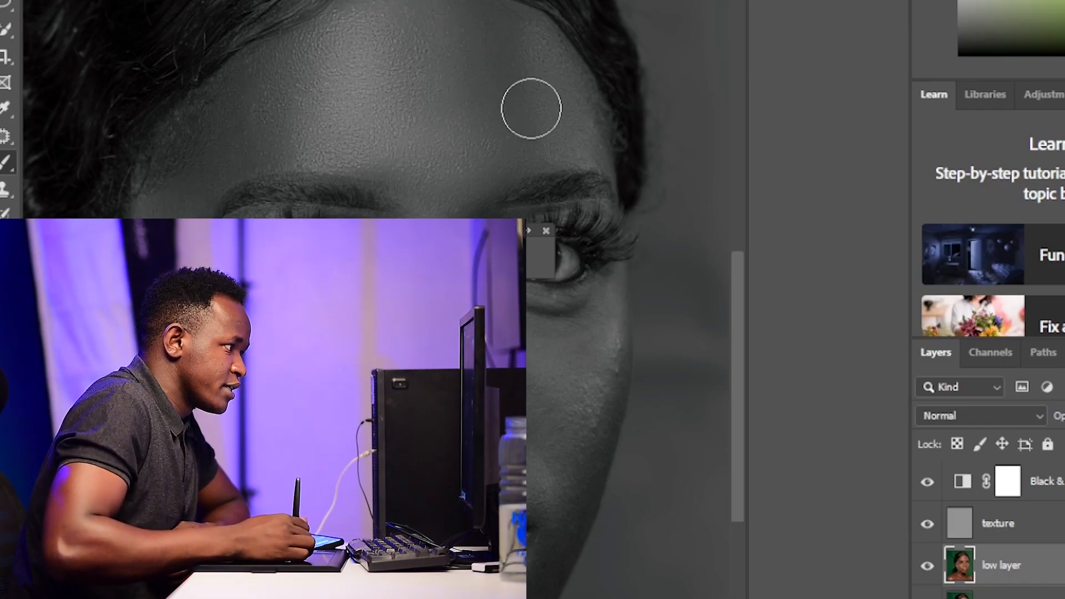
- Hide the Black & White layer and group the texture and low layers
{"action": "left_click", "coordinate": [928, 483]}
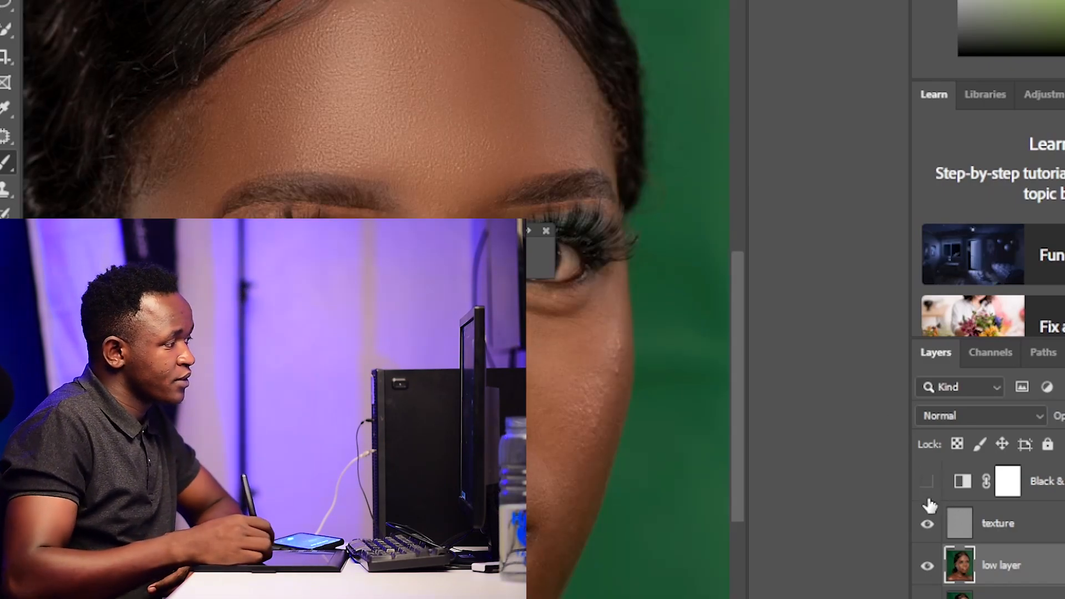
{"action": "left_click", "coordinate": [545, 231]}
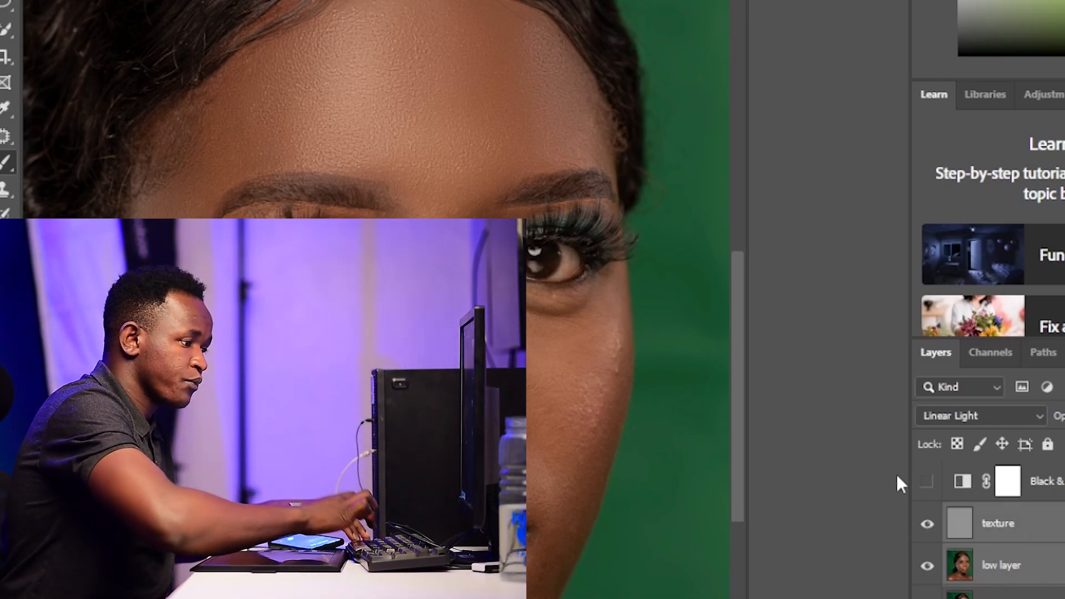
{"action": "key", "text": "ctrl+g"}
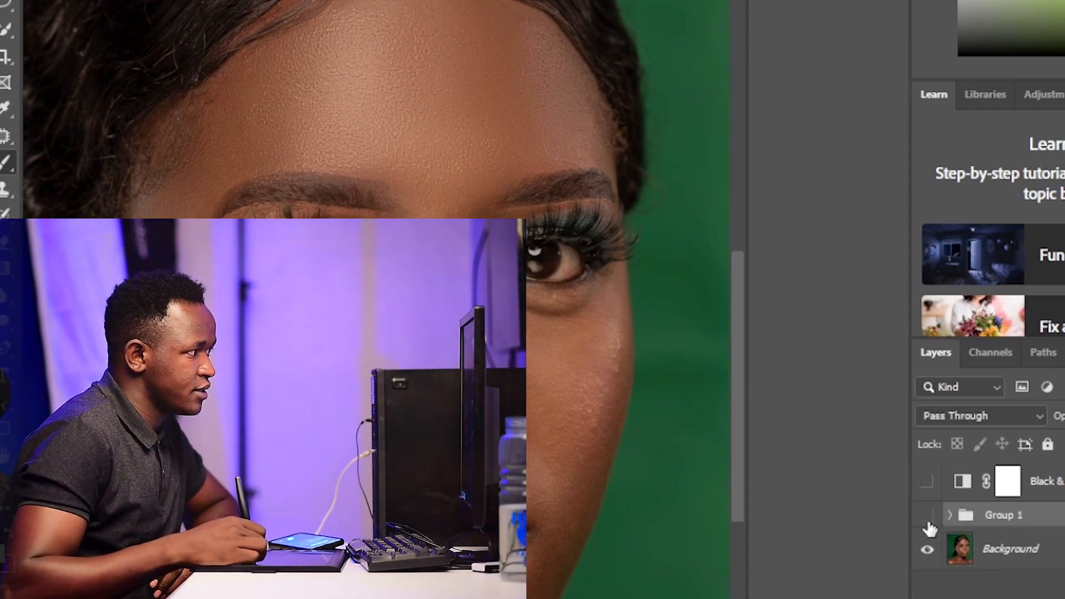
- Toggle the visibility of Group 1 to compare the forehead before and after smoothing
{"action": "left_click", "coordinate": [927, 517]}
{"action": "left_click", "coordinate": [927, 516]}
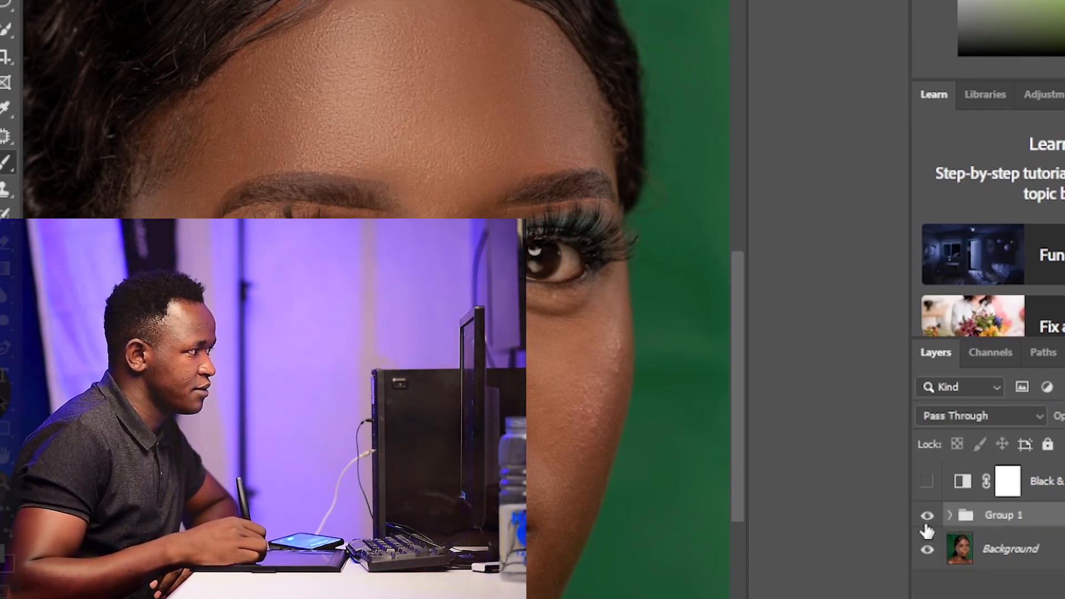
{"action": "left_click", "coordinate": [927, 517], "text": "alt"}
{"action": "left_click", "coordinate": [928, 548], "text": "alt"}
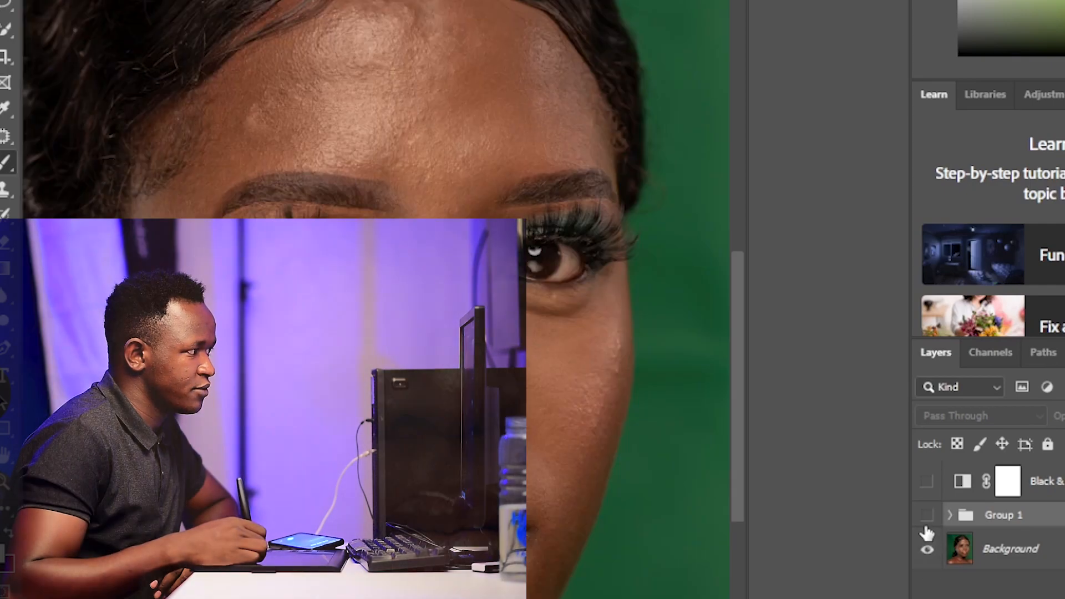
{"action": "left_click", "coordinate": [927, 516]}
{"action": "left_click", "coordinate": [928, 516]}
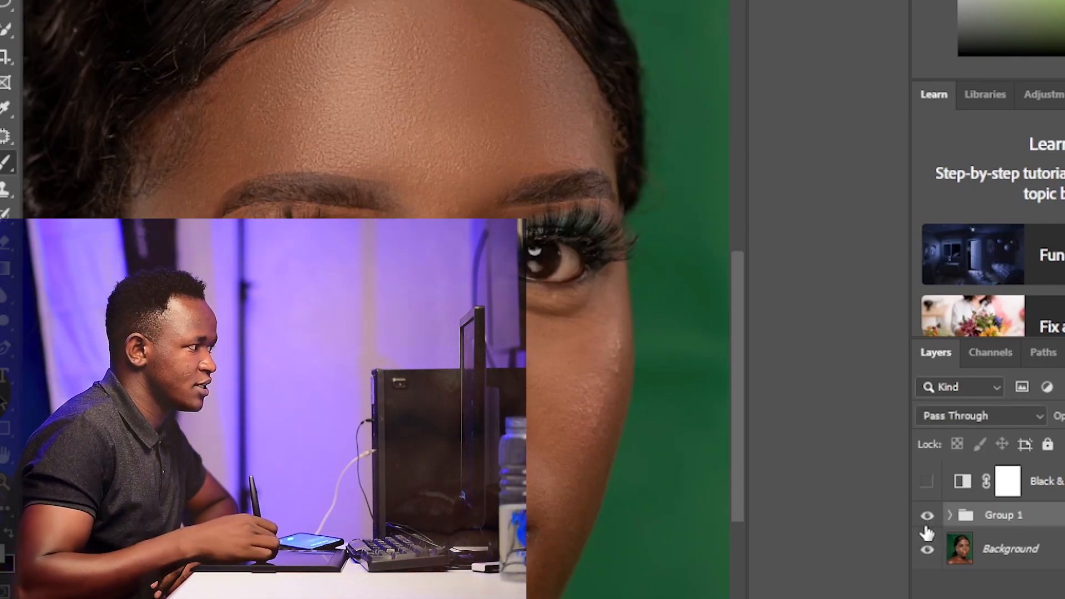
- Show the Black & White layer, return to the low layer inside Group 1, and smooth the cheeks, under-eyes and nose with the Mixer Brush
{"action": "left_click", "coordinate": [926, 481]}
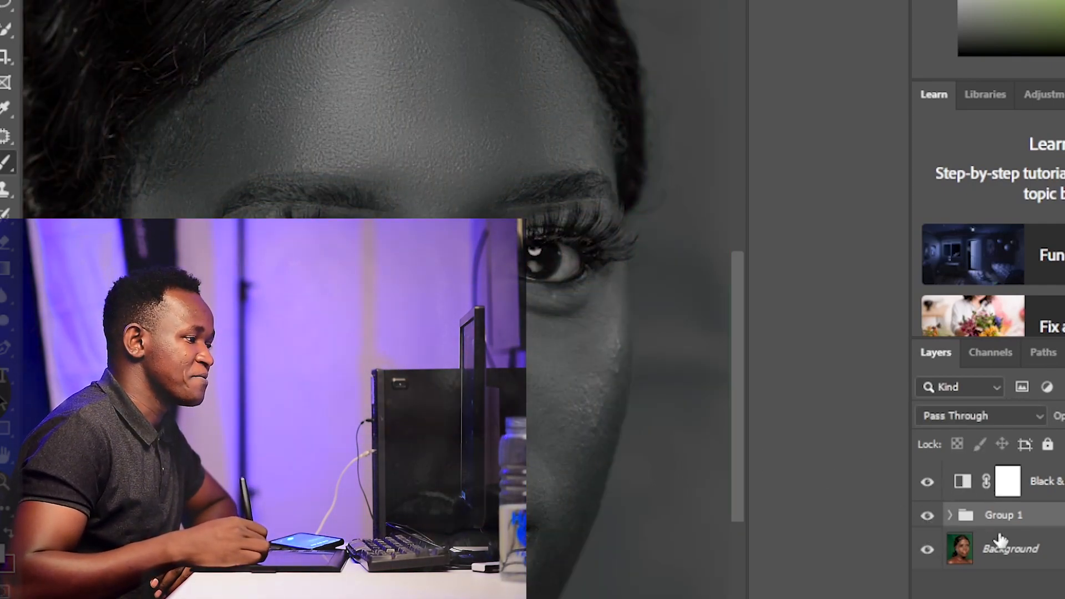
{"action": "left_click", "coordinate": [950, 515]}
{"action": "left_click", "coordinate": [1002, 587]}
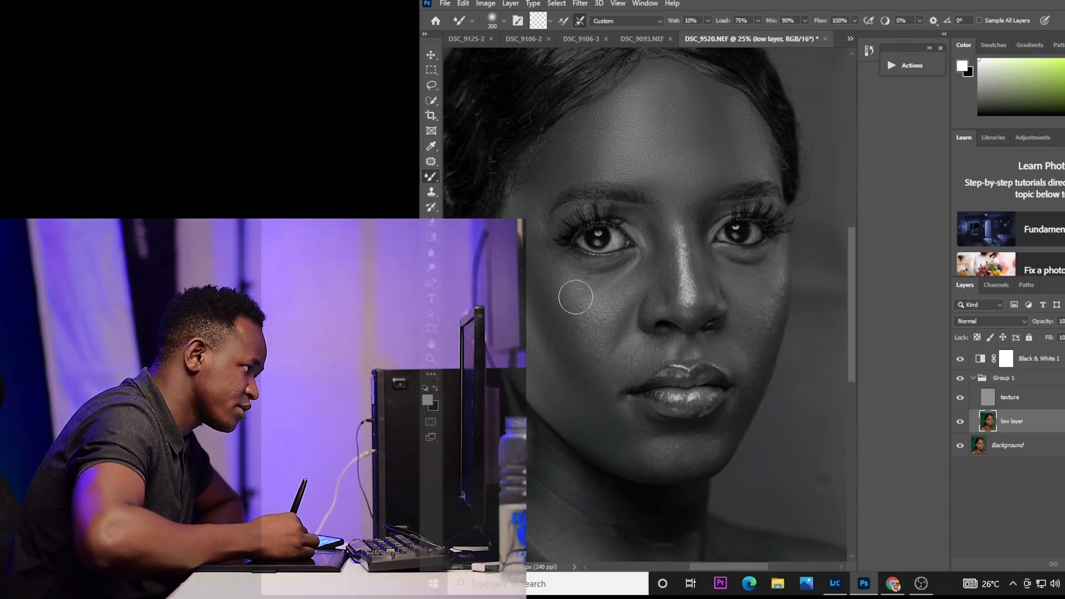
{"action": "key", "text": "bracketleft"}
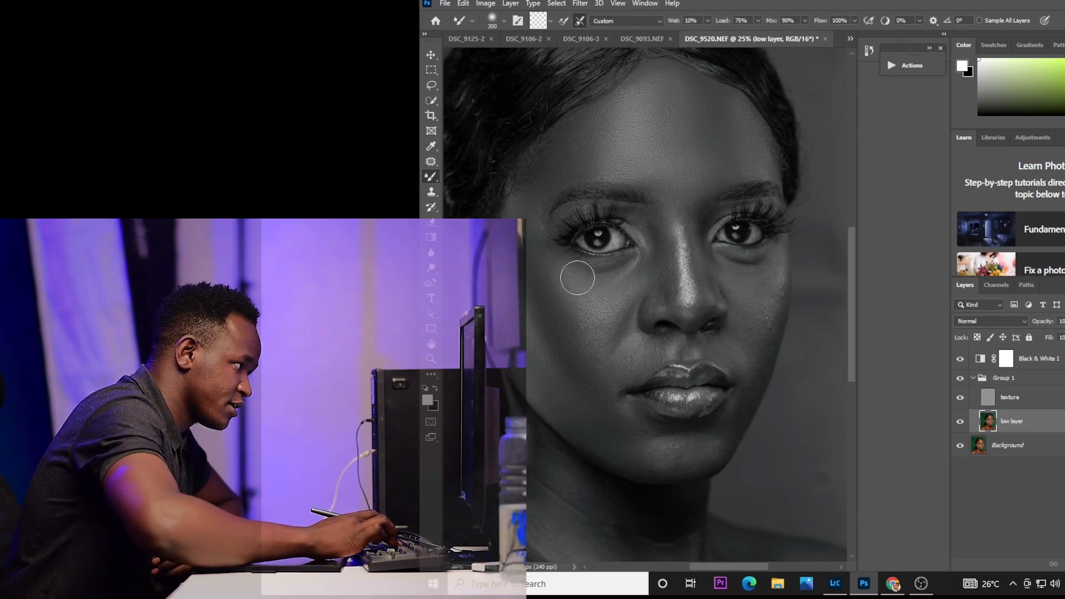
{"action": "key", "text": "bracketleft"}
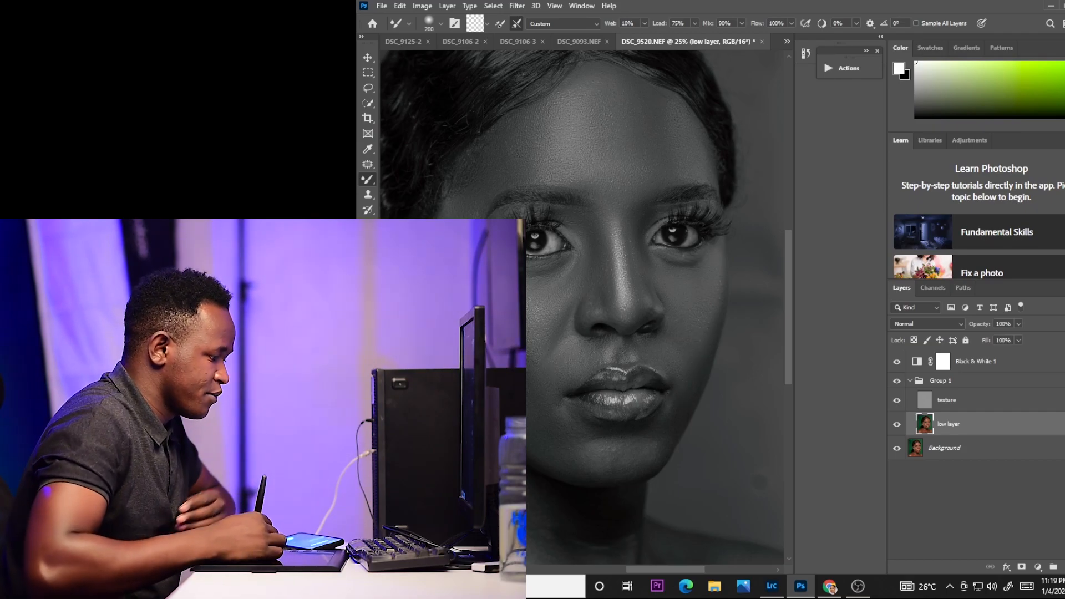
- Blend the tones around the mouth and chin on the low layer, adjusting the Mixer Brush size
{"action": "key", "text": "bracketright"}
{"action": "key", "text": "bracketright"}
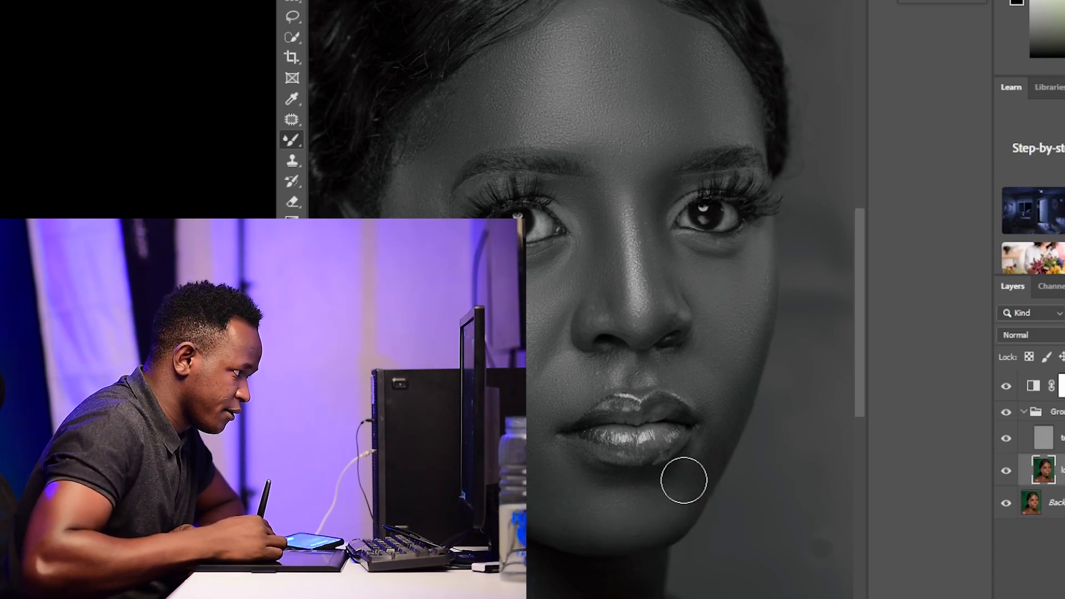
{"action": "key", "text": "bracketleft"}
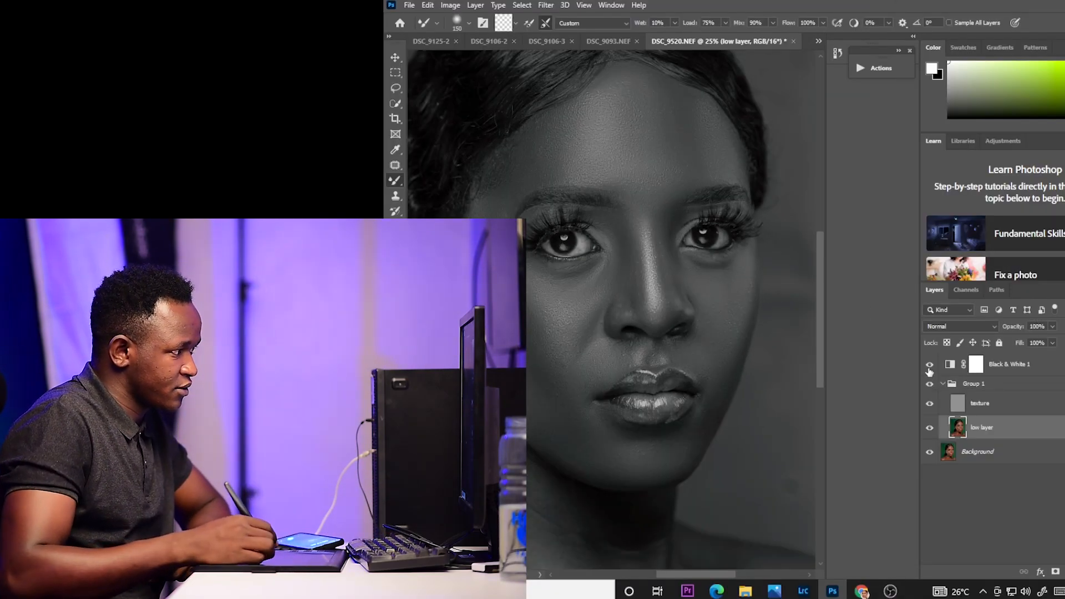
- Hide the Black & White layer and toggle Group 1 to compare the retouched face with the original
{"action": "left_click", "coordinate": [930, 365]}
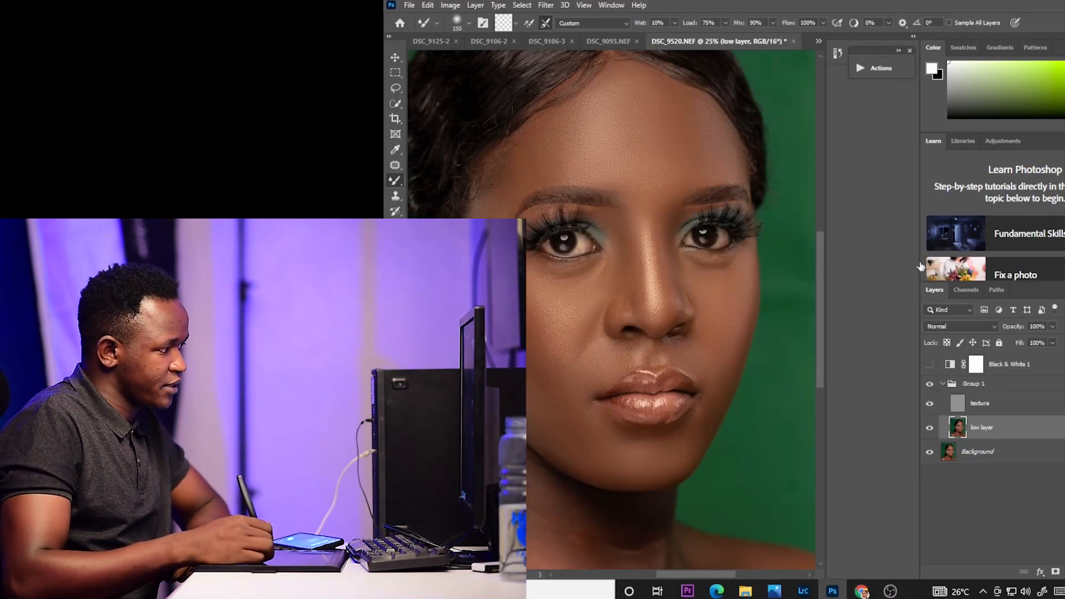
{"action": "key", "text": "bracketright"}
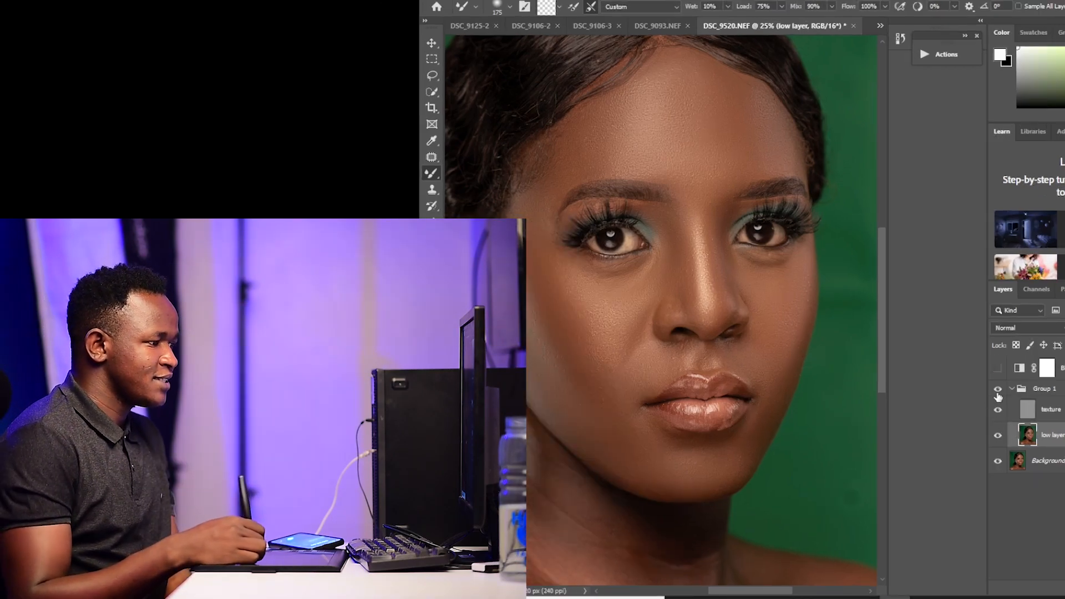
{"action": "left_click", "coordinate": [997, 391]}
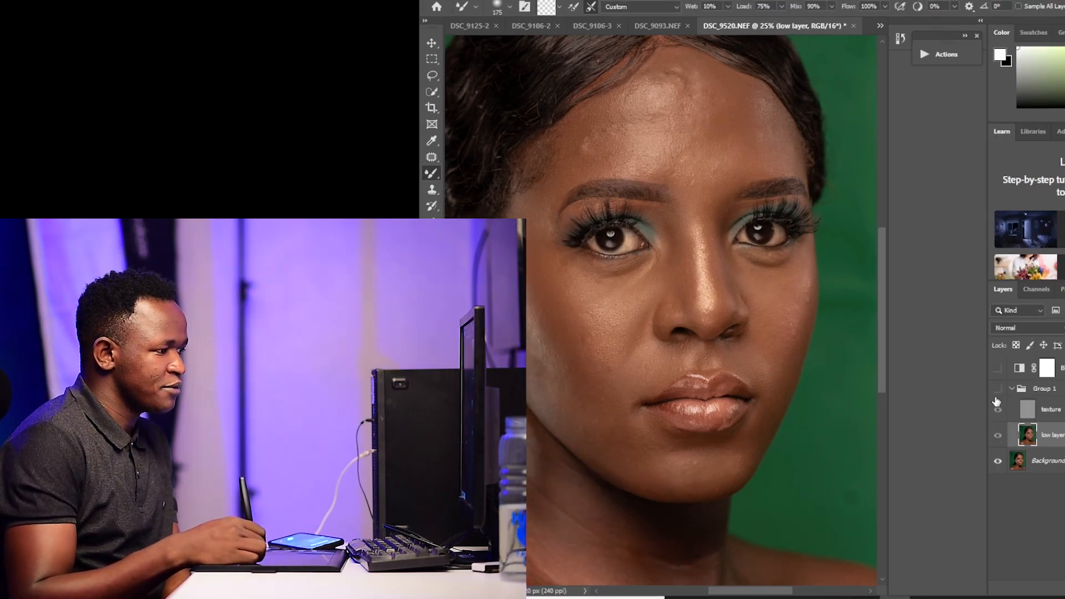
{"action": "left_click", "coordinate": [997, 391]}
{"action": "left_click", "coordinate": [997, 391]}
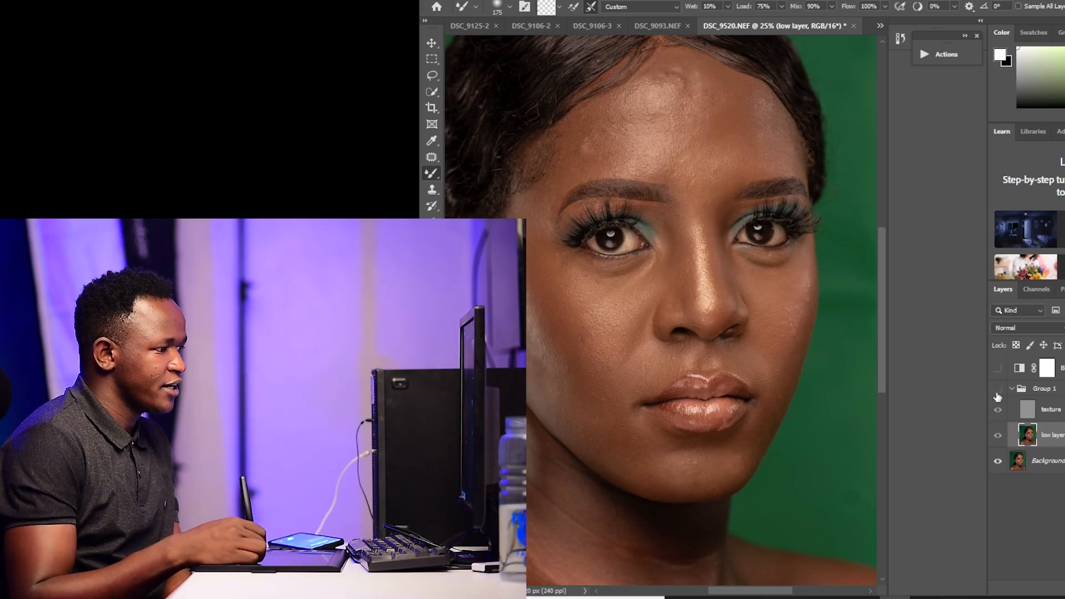
{"action": "left_click", "coordinate": [997, 391]}
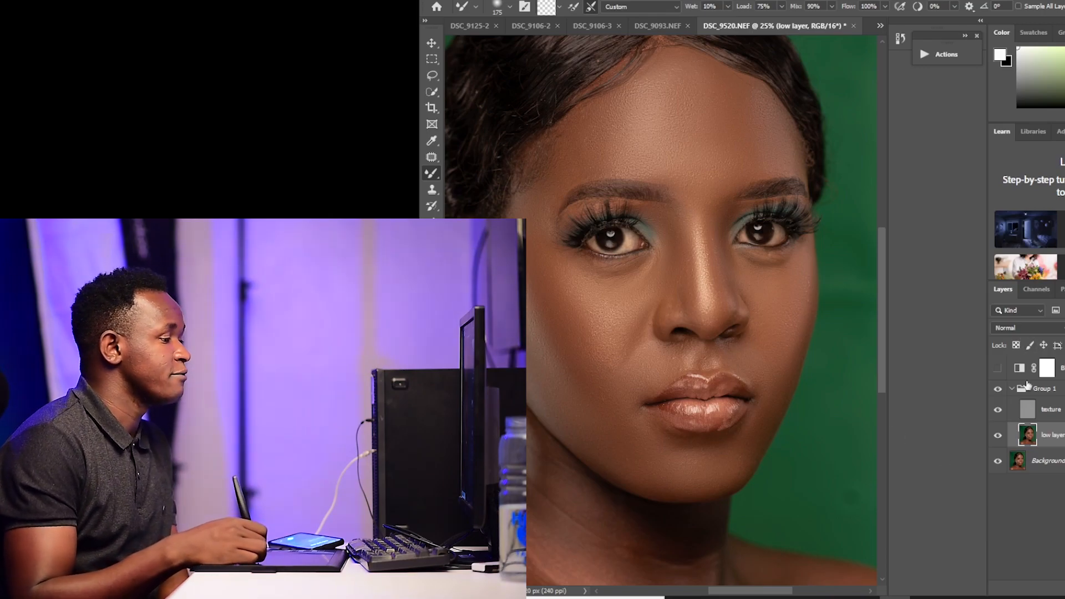
- Smooth the neck on the low layer with the Mixer Brush under the Black & White layer, checking it once in color
{"action": "left_click", "coordinate": [997, 375]}
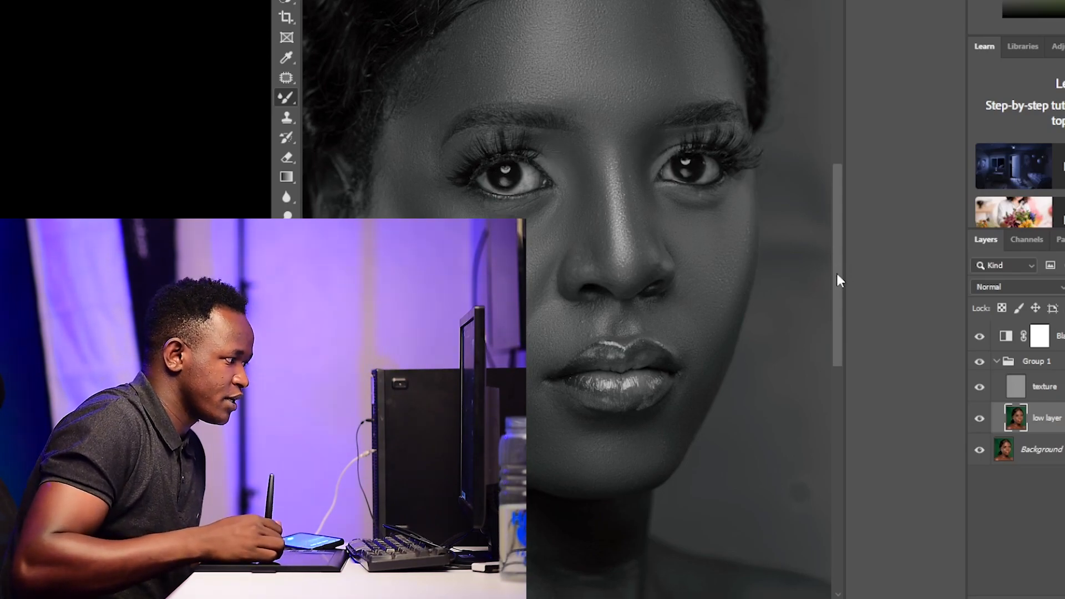
{"action": "left_click_drag", "start_coordinate": [836, 272], "coordinate": [826, 306]}
{"action": "left_click", "coordinate": [980, 337]}
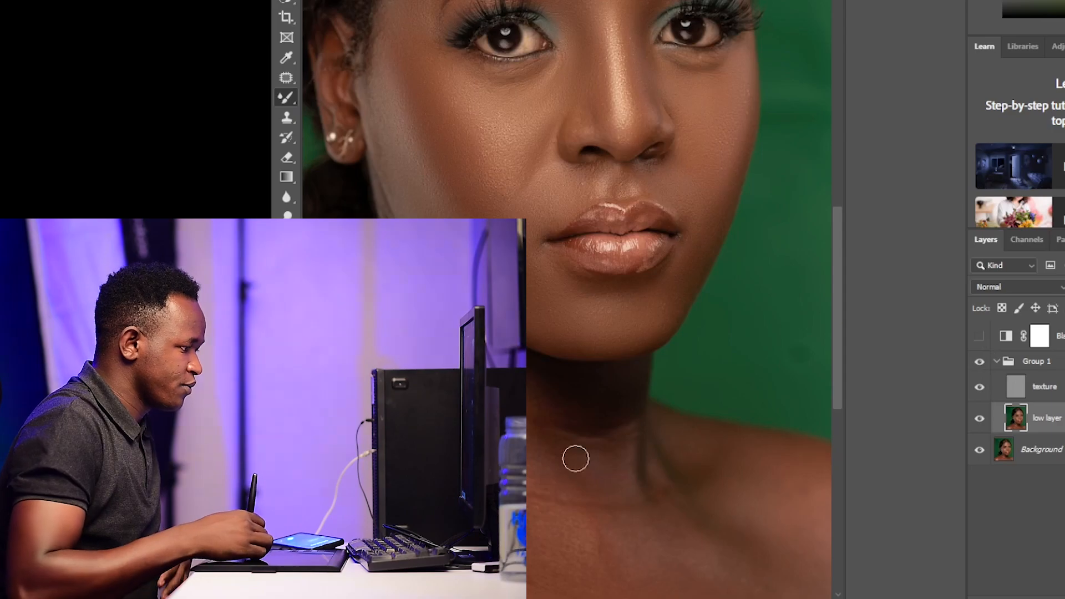
{"action": "left_click", "coordinate": [980, 337]}
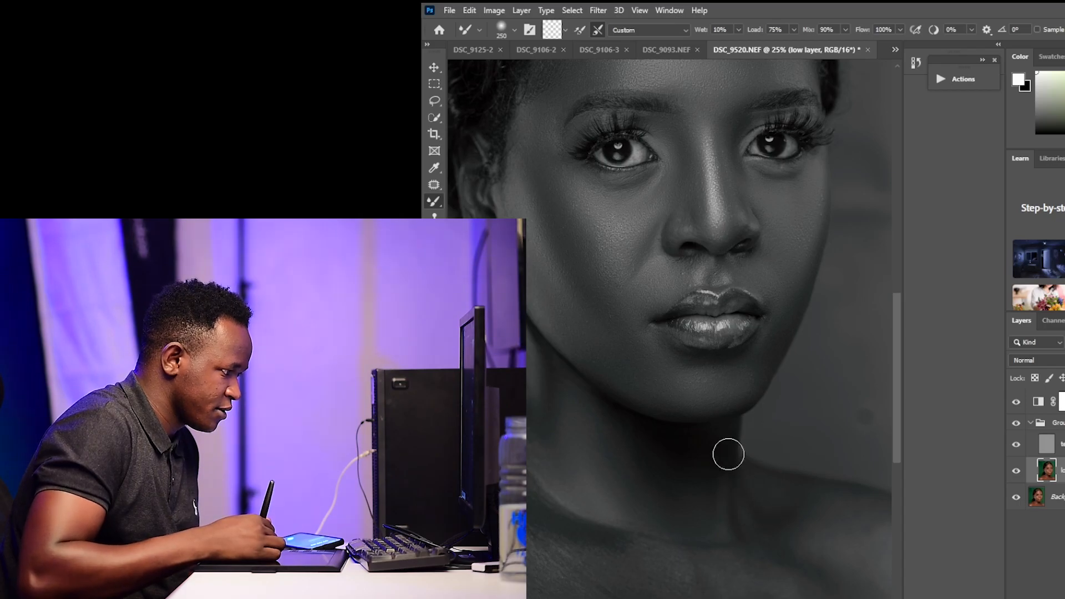
- Smooth the shoulder and upper chest on the low layer with the Mixer Brush enlarged to 500 px
{"action": "scroll", "coordinate": [710, 555], "scroll_direction": "left", "scroll_amount": 10}
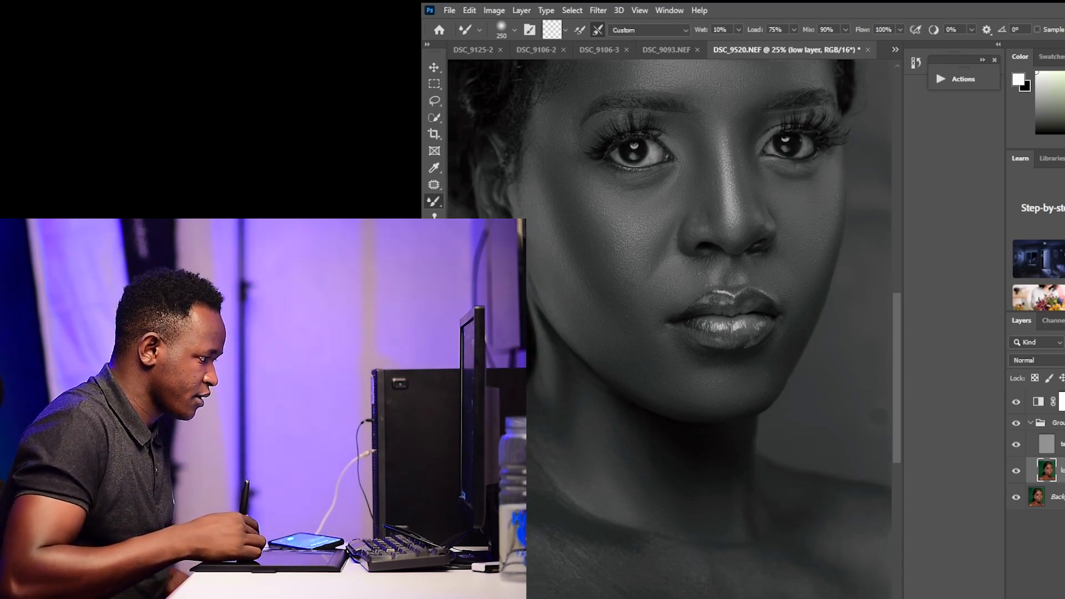
{"action": "key", "text": "bracketright"}
{"action": "key", "text": "bracketright"}
{"action": "key", "text": "bracketright"}
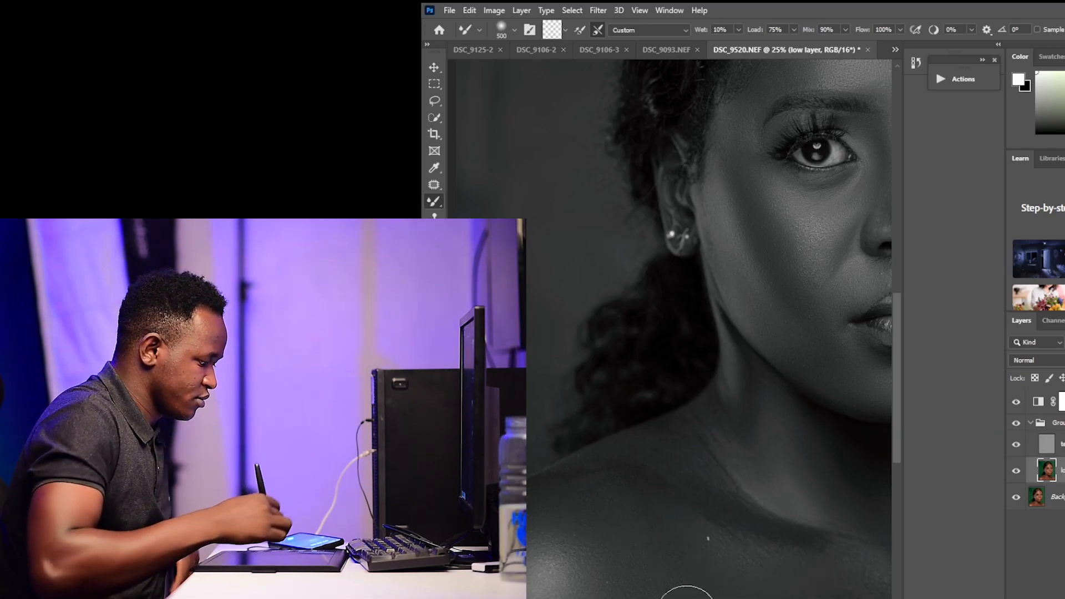
{"action": "key", "text": "ctrl+minus"}
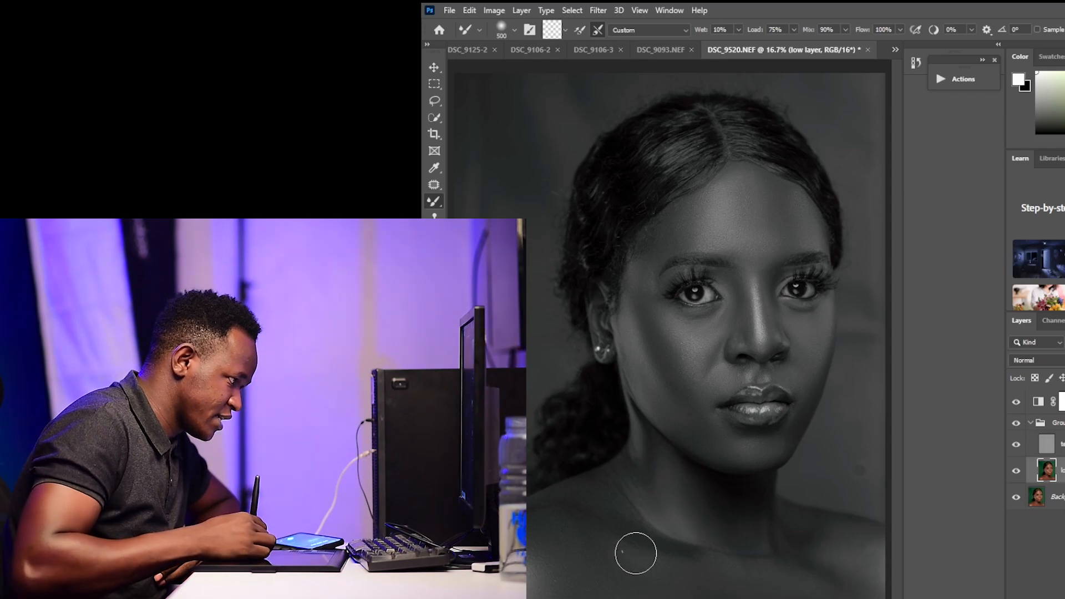
- Blend the tones along the collarbones, chest and base of the neck with the Mixer Brush at 300 to 400 px
{"action": "key", "text": "bracketleft"}
{"action": "key", "text": "bracketleft"}
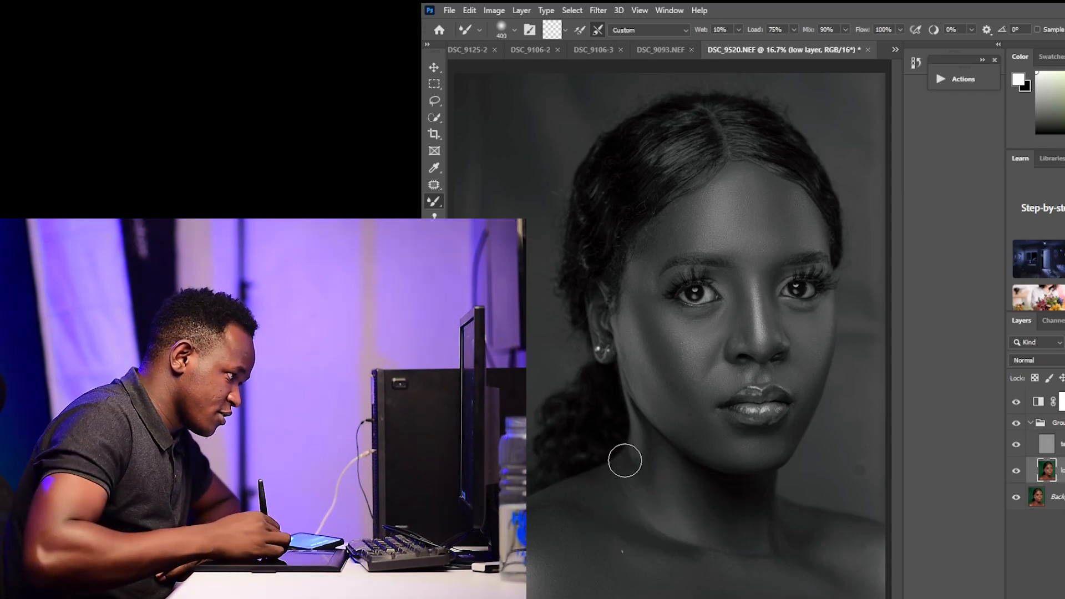
{"action": "mouse_move", "coordinate": [664, 530]}
{"action": "left_mouse_down"}
{"action": "mouse_move", "coordinate": [605, 503]}
{"action": "mouse_move", "coordinate": [627, 486]}
{"action": "mouse_move", "coordinate": [615, 491]}
{"action": "mouse_move", "coordinate": [604, 470]}
{"action": "mouse_move", "coordinate": [630, 475]}
{"action": "mouse_move", "coordinate": [586, 482]}
{"action": "left_mouse_up"}
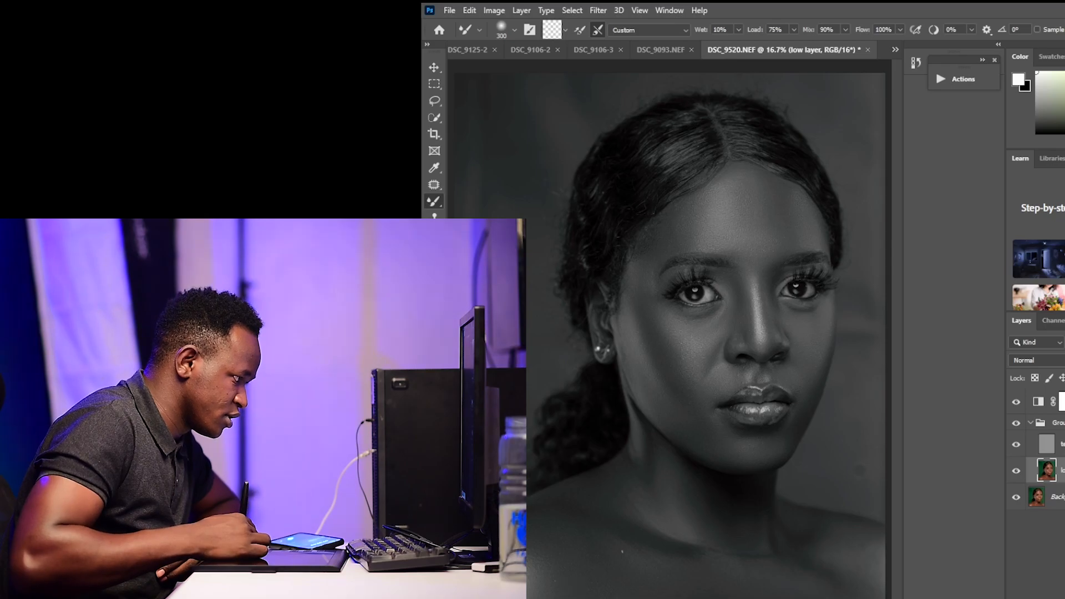
{"action": "mouse_move", "coordinate": [627, 550]}
{"action": "left_mouse_down"}
{"action": "mouse_move", "coordinate": [668, 549]}
{"action": "mouse_move", "coordinate": [646, 467]}
{"action": "mouse_move", "coordinate": [621, 485]}
{"action": "left_mouse_up"}
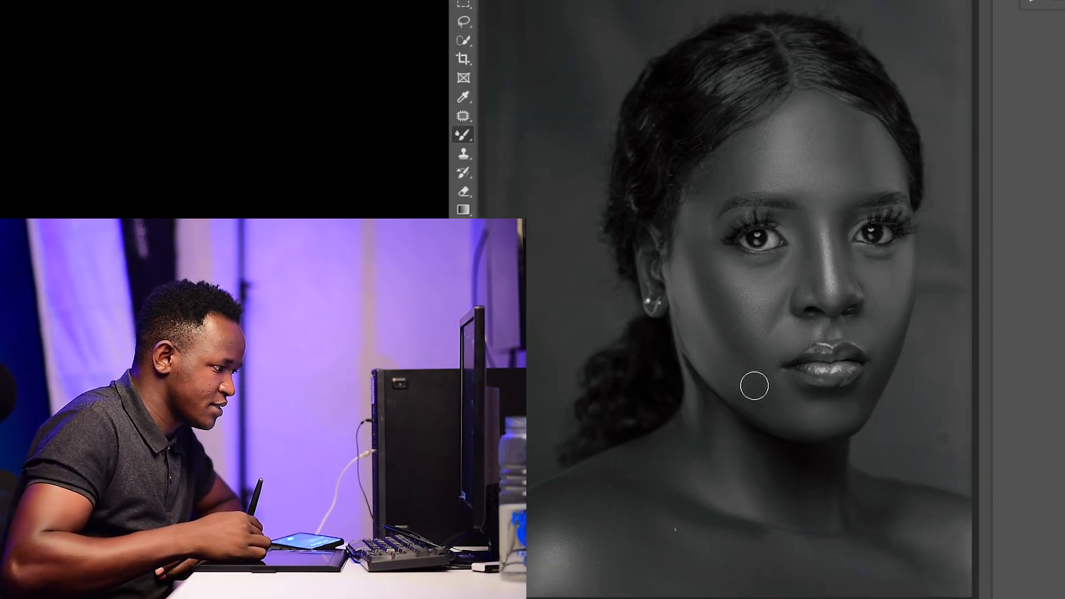
{"action": "key", "text": "bracketright"}
{"action": "key", "text": "bracketright"}
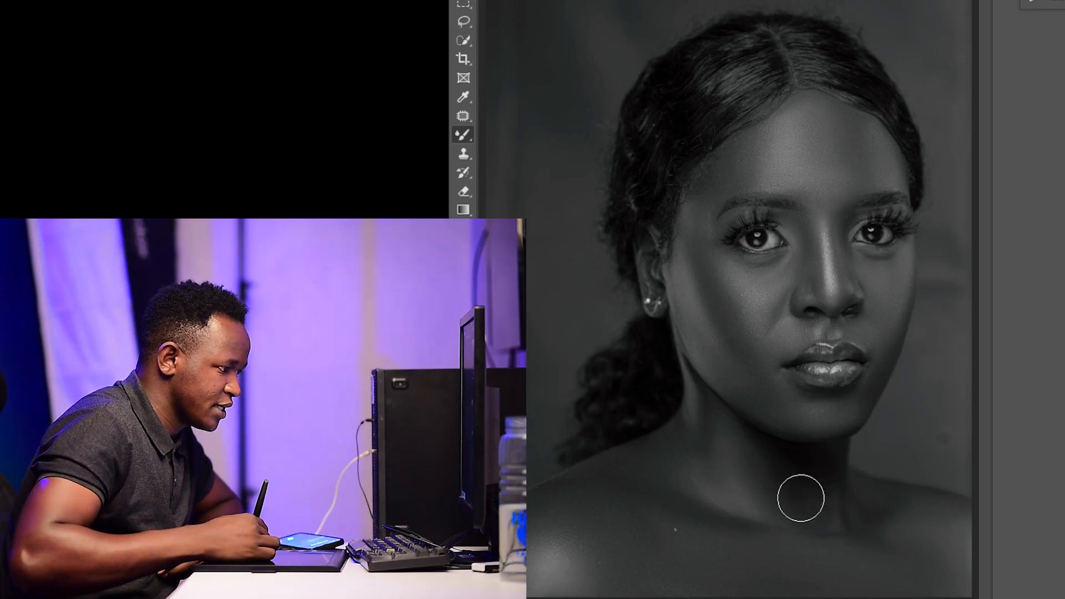
{"action": "key", "text": "bracketleft"}
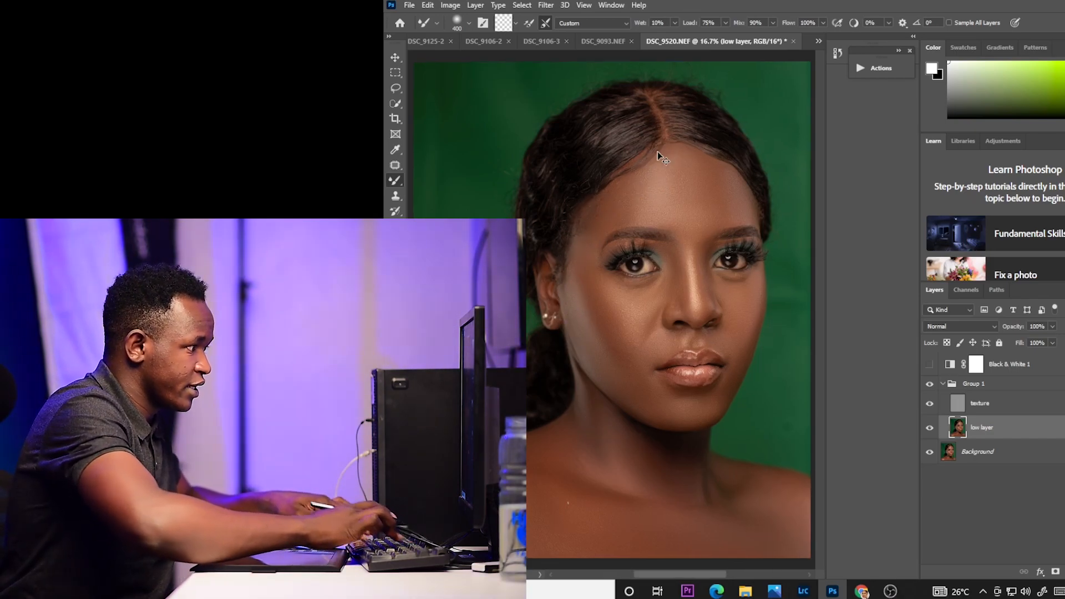
- Inspect the hairline and forehead up close in color, and compare the whole portrait with the retouch hidden and shown
{"action": "key", "text": "ctrl+plus"}
{"action": "scroll", "coordinate": [733, 239], "scroll_direction": "up", "scroll_amount": 5}
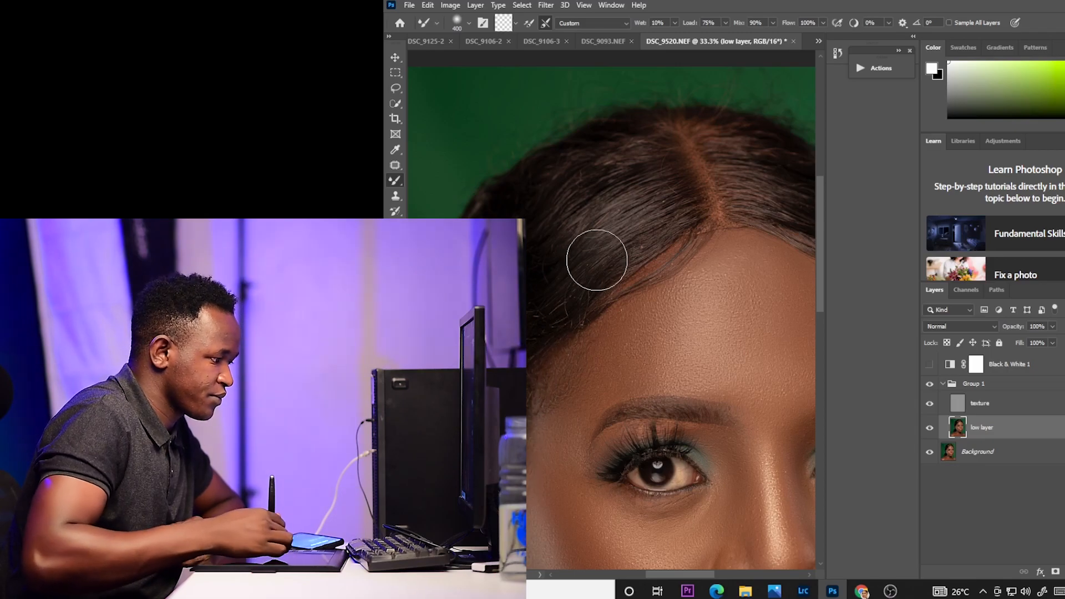
{"action": "left_click_drag", "start_coordinate": [676, 578], "coordinate": [693, 577]}
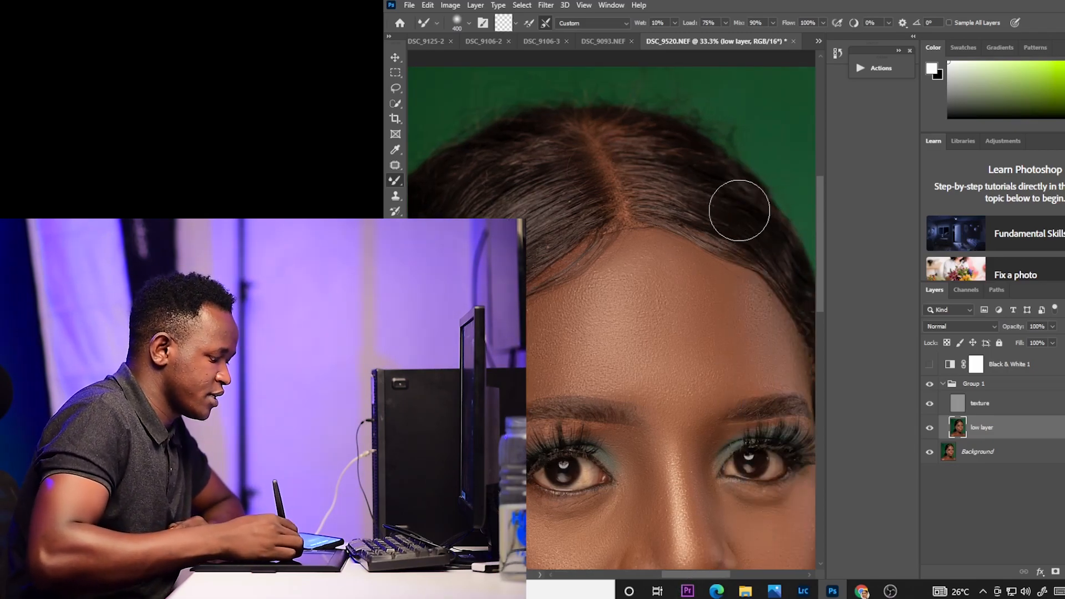
{"action": "key", "text": "ctrl+minus"}
{"action": "key", "text": "ctrl+minus"}
{"action": "key", "text": "ctrl+minus"}
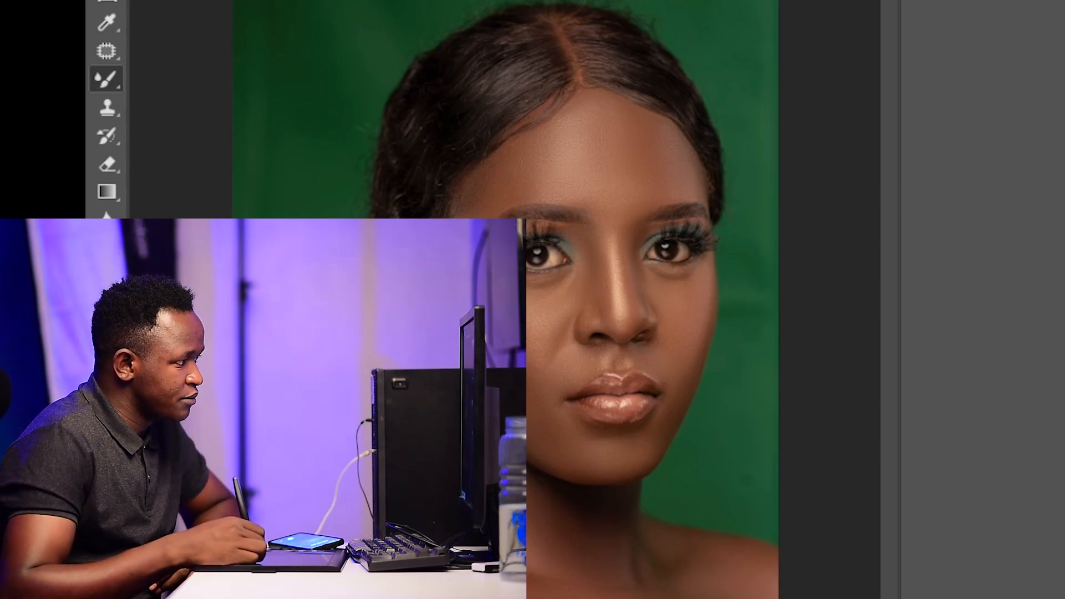
{"action": "key", "text": "ctrl+comma"}
{"action": "key", "text": "ctrl+comma"}
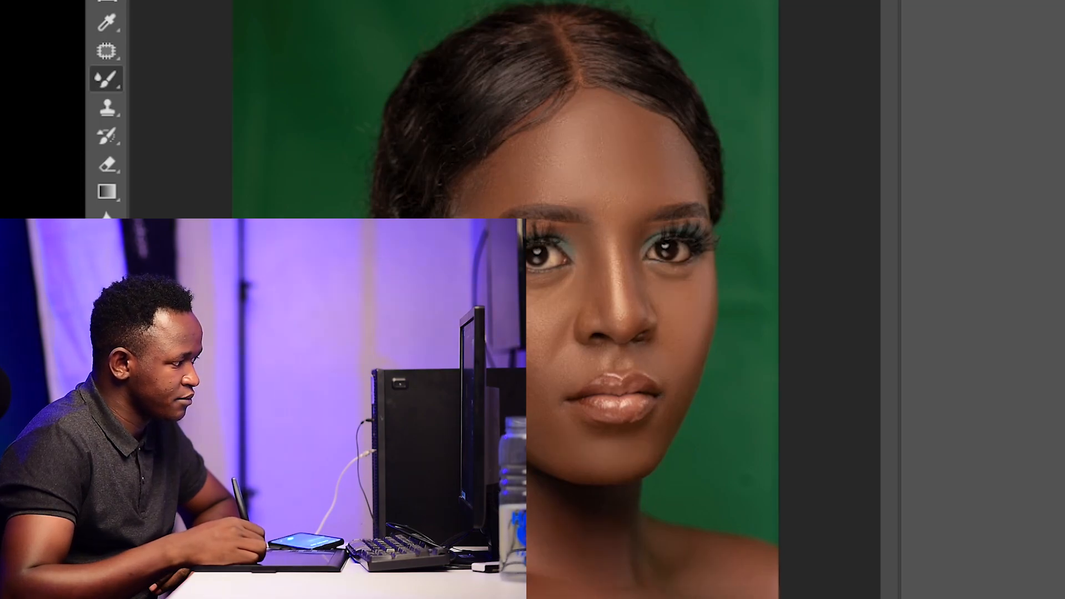
- Compare the full portrait before and after the skin smoothing by hiding and showing the retouch group above the Background layer
{"action": "key", "text": "ctrl+comma"}
{"action": "key", "text": "ctrl+comma"}
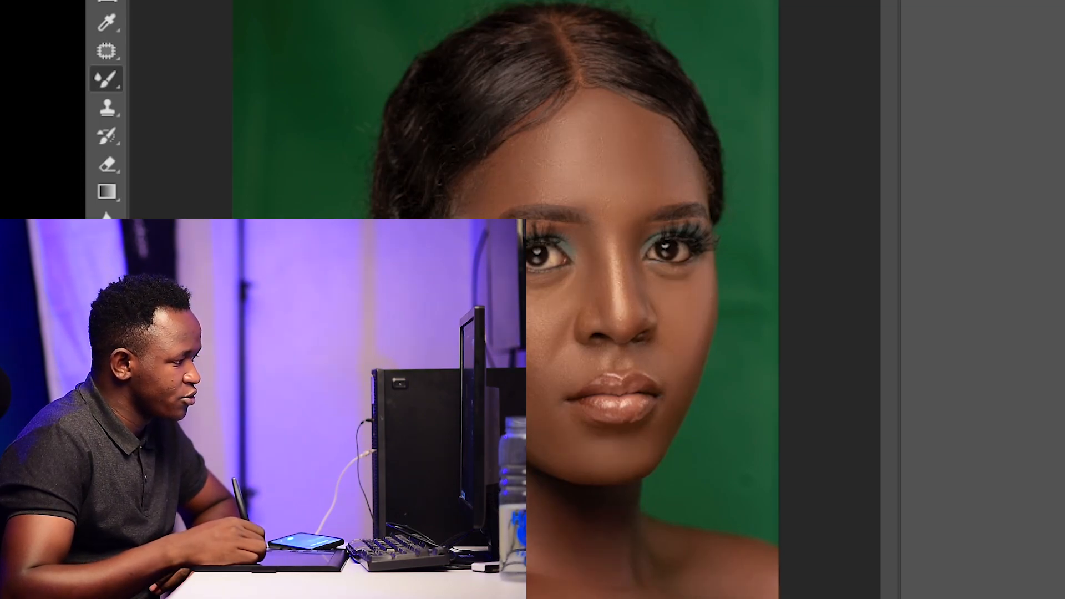
{"action": "key", "text": "ctrl+comma"}
{"action": "key", "text": "ctrl+comma"}
{"action": "key", "text": "ctrl+comma"}
{"action": "key", "text": "ctrl+comma"}
{"action": "key", "text": "ctrl+comma"}
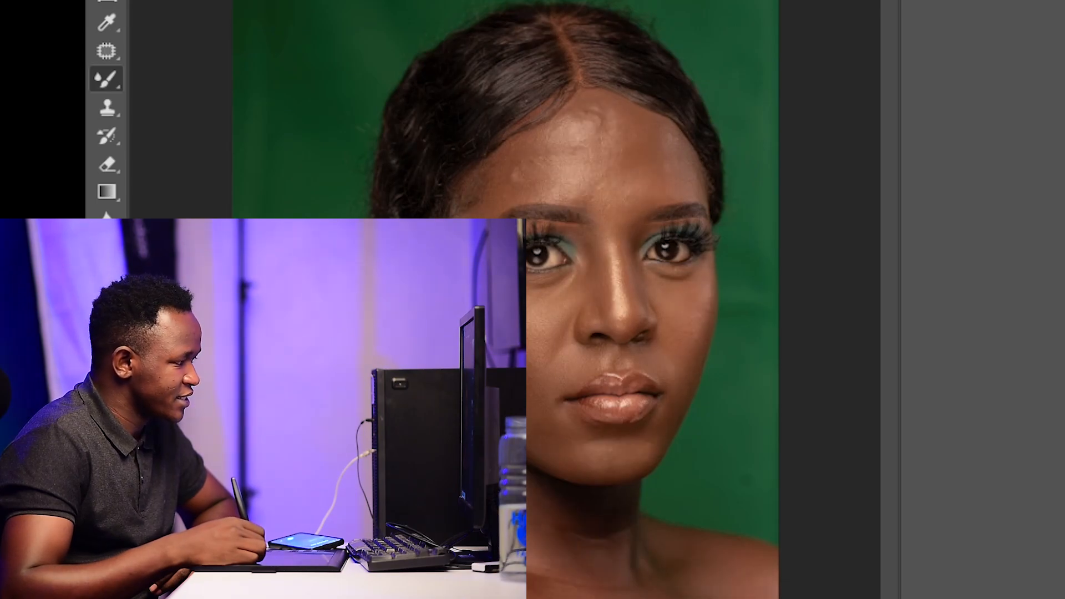
{"action": "key", "text": "ctrl+comma"}
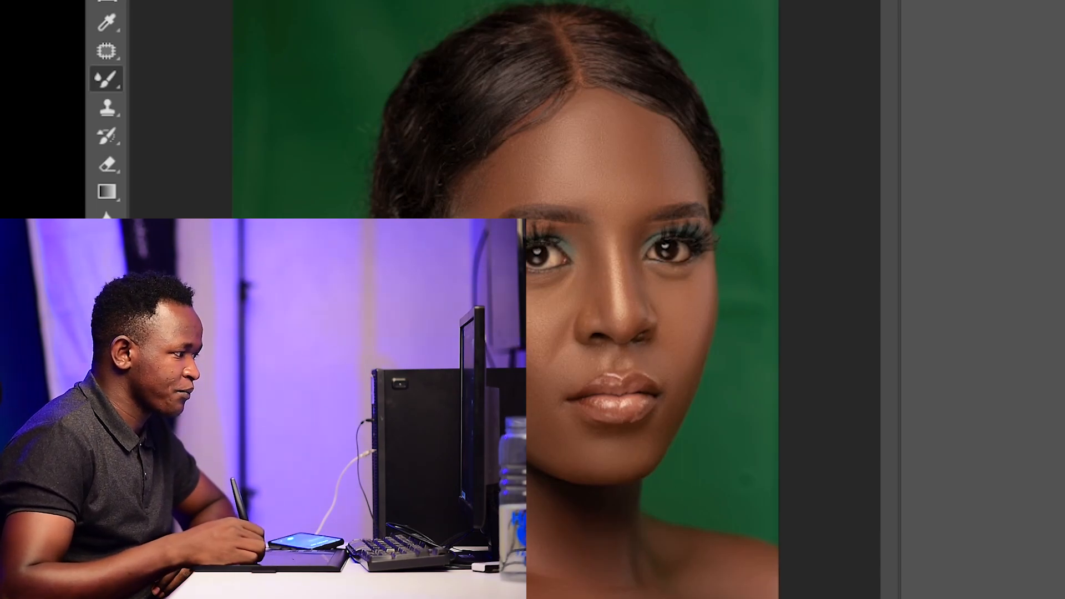
{"action": "key", "text": "ctrl+comma"}
{"action": "key", "text": "ctrl+comma"}
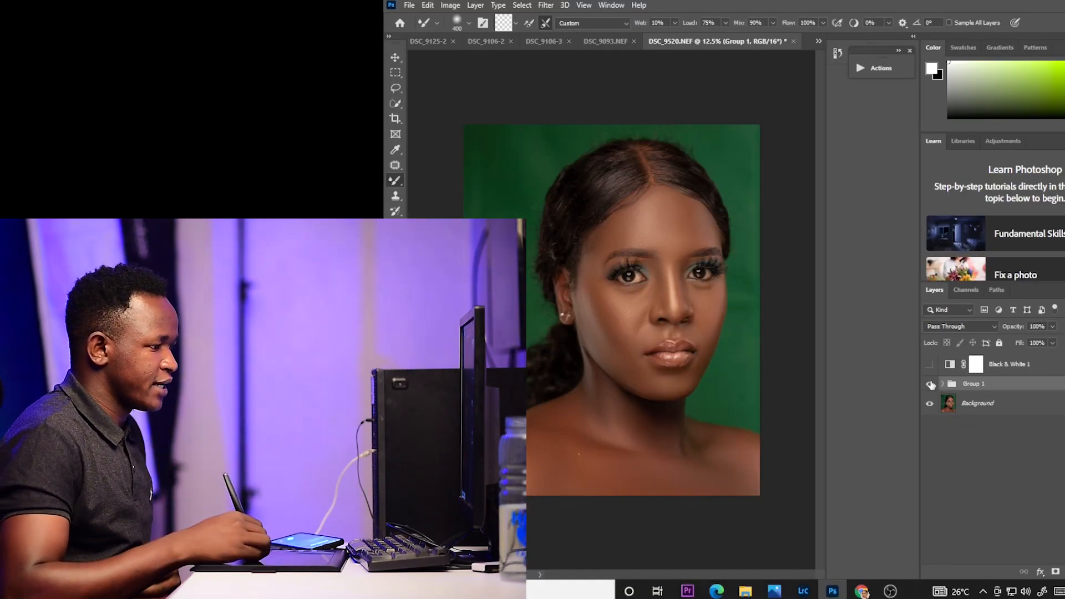
{"action": "left_click", "coordinate": [930, 384]}
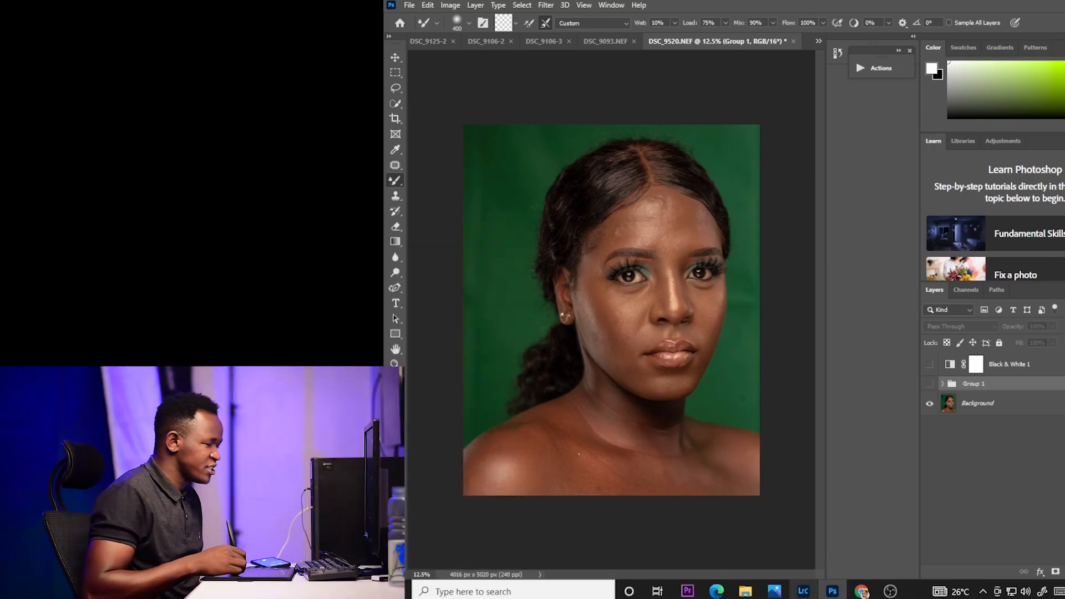
{"action": "mouse_move", "coordinate": [804, 594]}
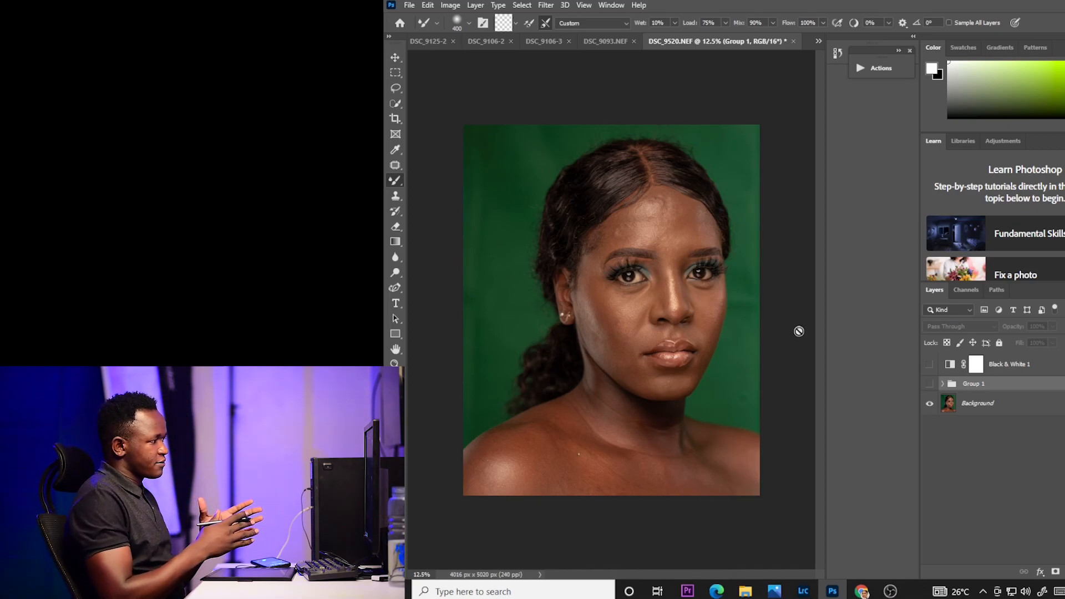
{"action": "left_click", "coordinate": [930, 385]}
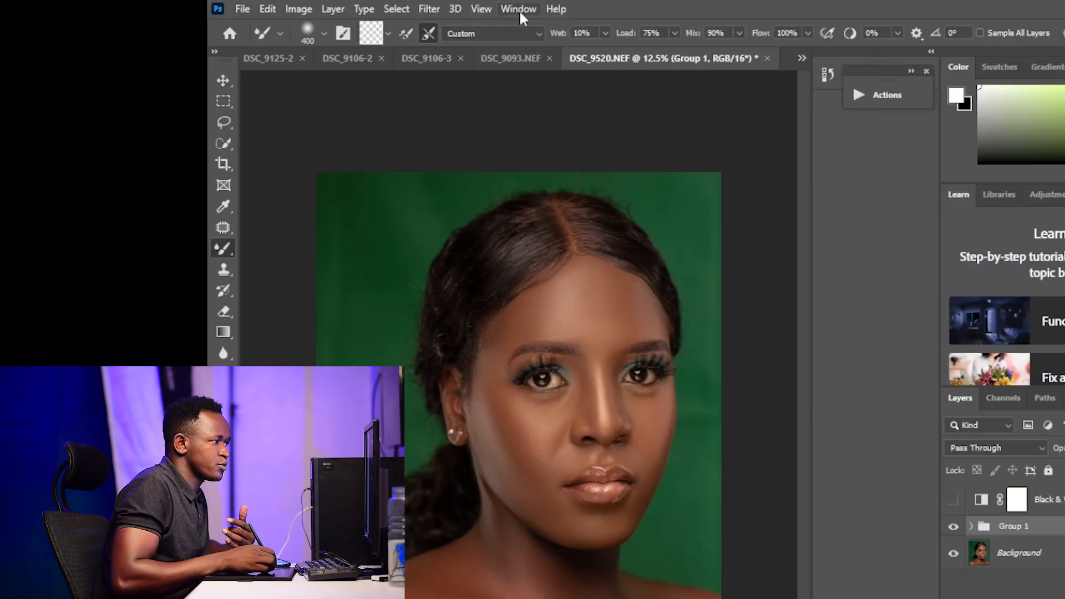
- Open the BEAUTY RETOUCH v3 extension panel and place it beside the portrait
{"action": "left_click", "coordinate": [611, 5]}
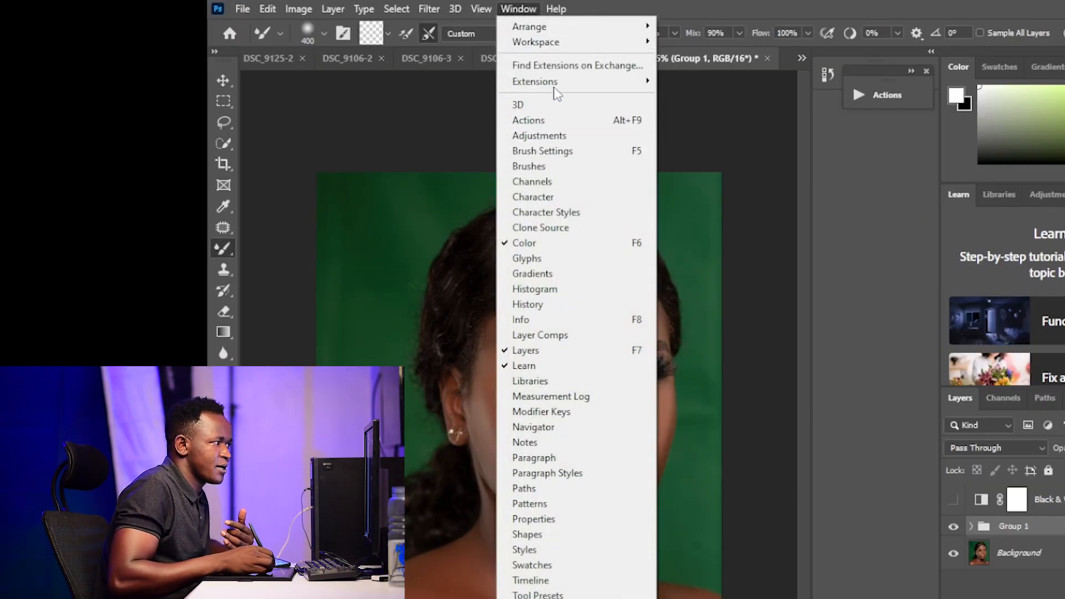
{"action": "mouse_move", "coordinate": [629, 59]}
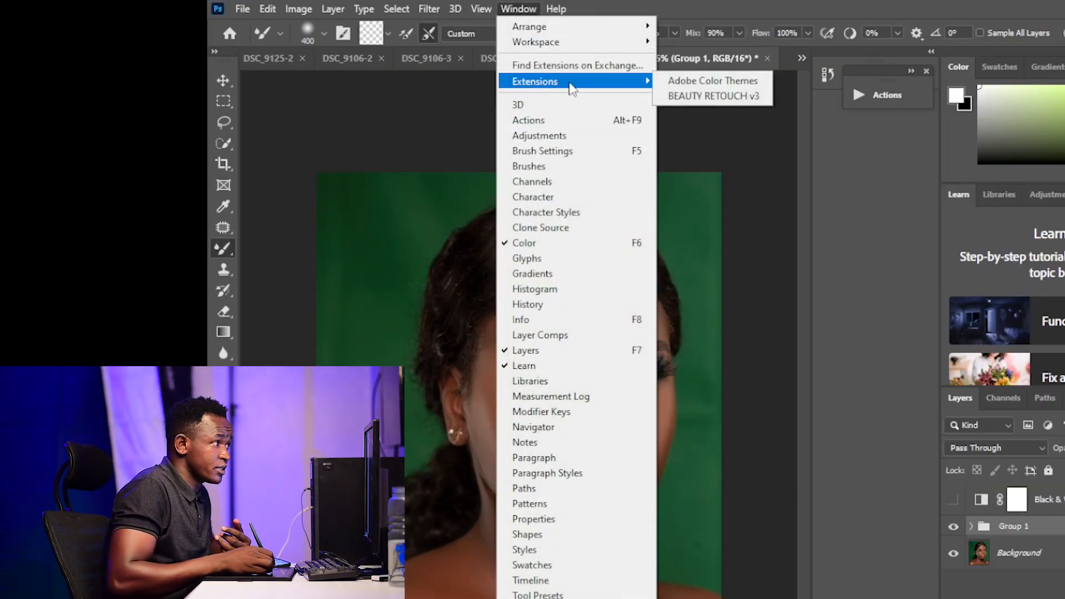
{"action": "left_click", "coordinate": [712, 97]}
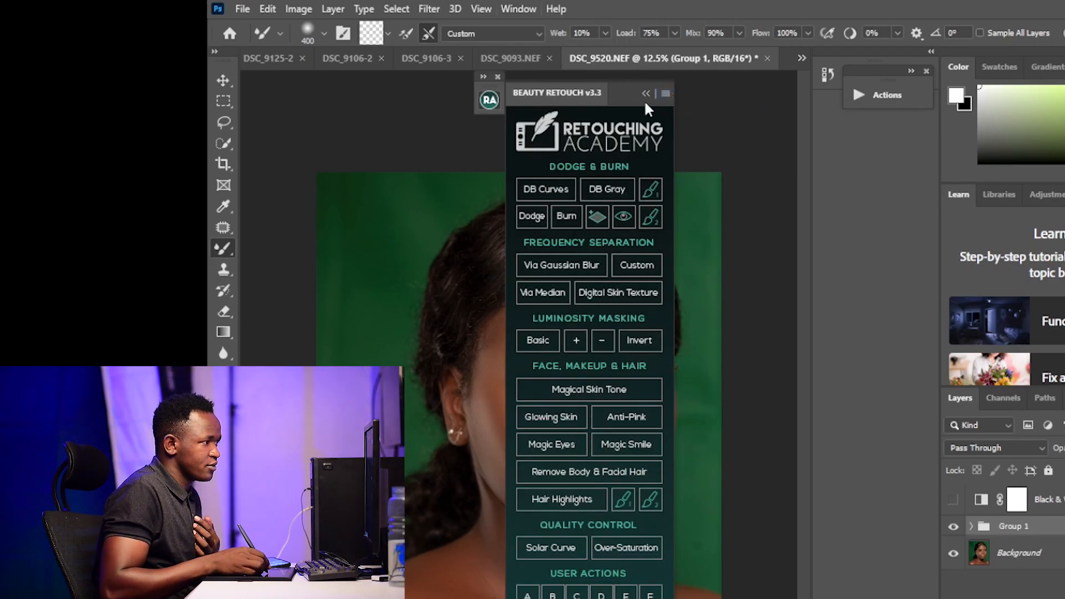
{"action": "left_click_drag", "start_coordinate": [644, 98], "coordinate": [855, 143]}
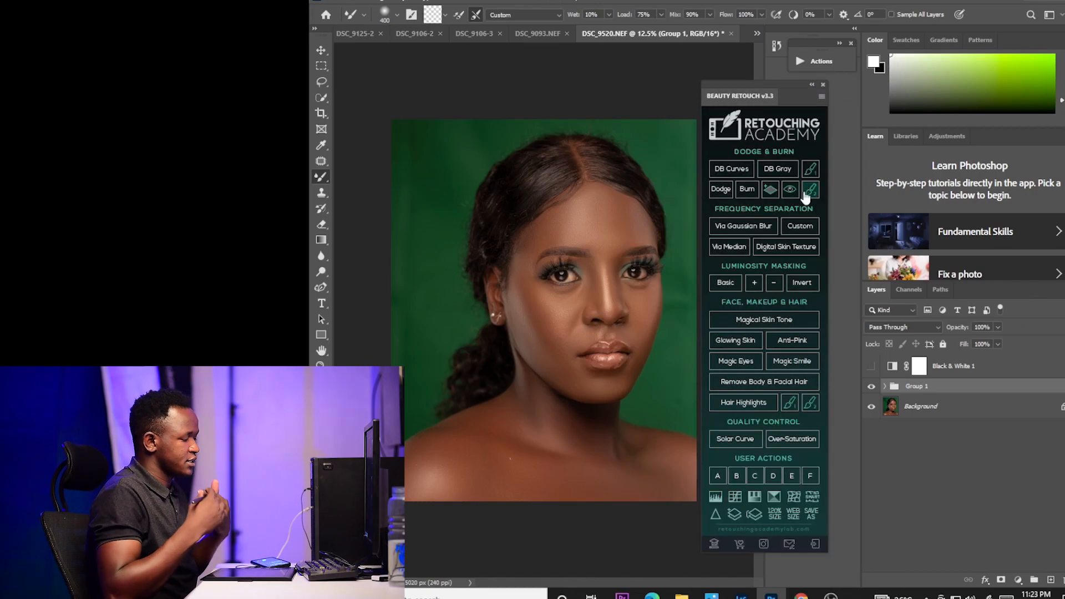
{"action": "mouse_move", "coordinate": [796, 99]}
{"action": "left_mouse_down"}
{"action": "mouse_move", "coordinate": [817, 111]}
{"action": "mouse_move", "coordinate": [826, 100]}
{"action": "left_mouse_up"}
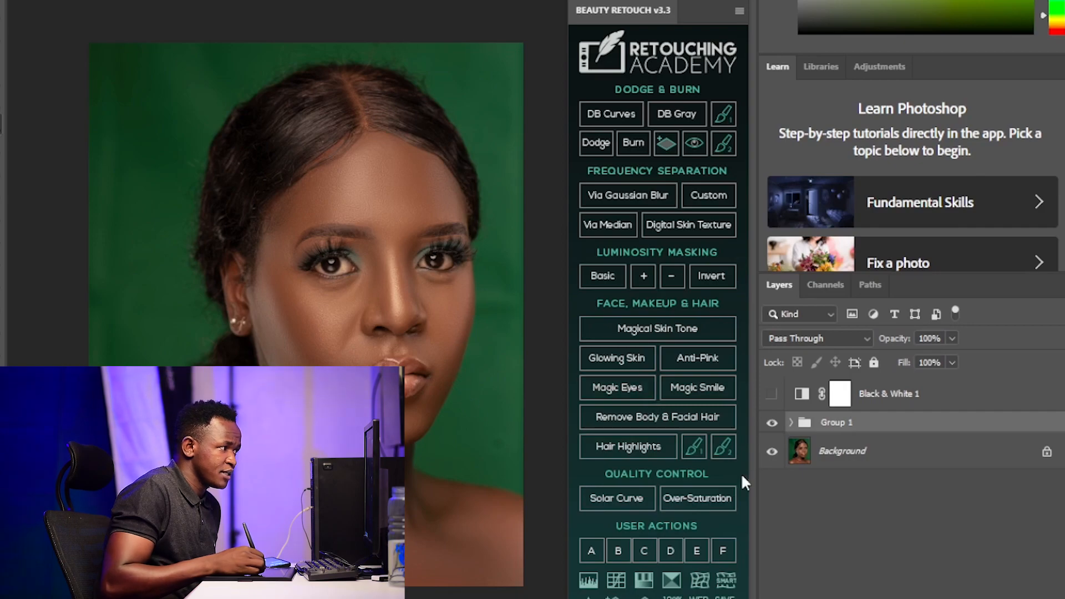
- Create a DB Curves dodge and burn setup, expand its Dodge & Burn group and select the Dodge Curve mask
{"action": "left_click", "coordinate": [607, 116]}
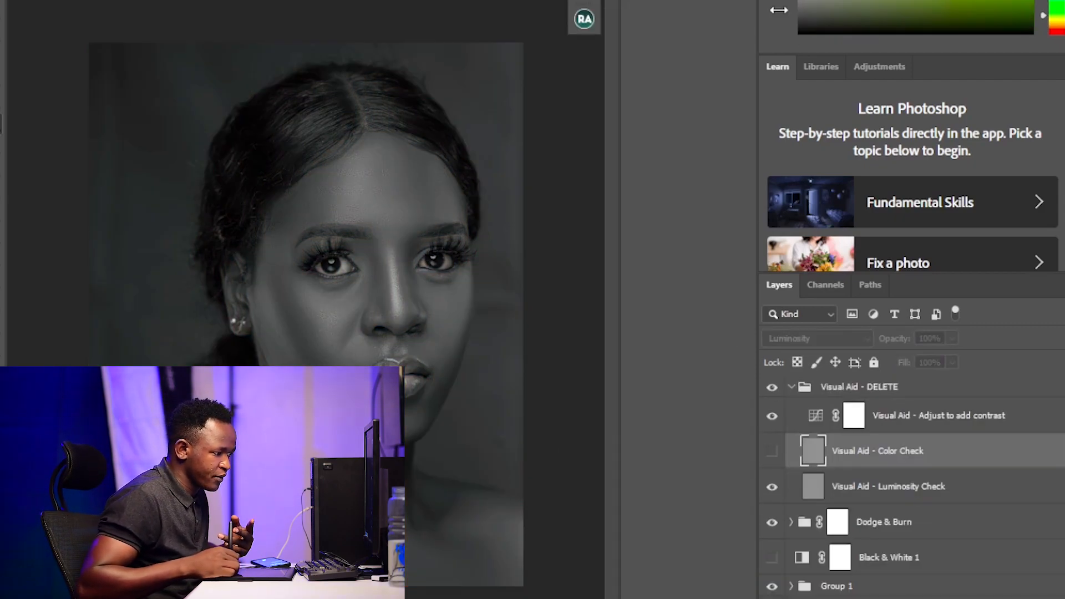
{"action": "left_click", "coordinate": [792, 524]}
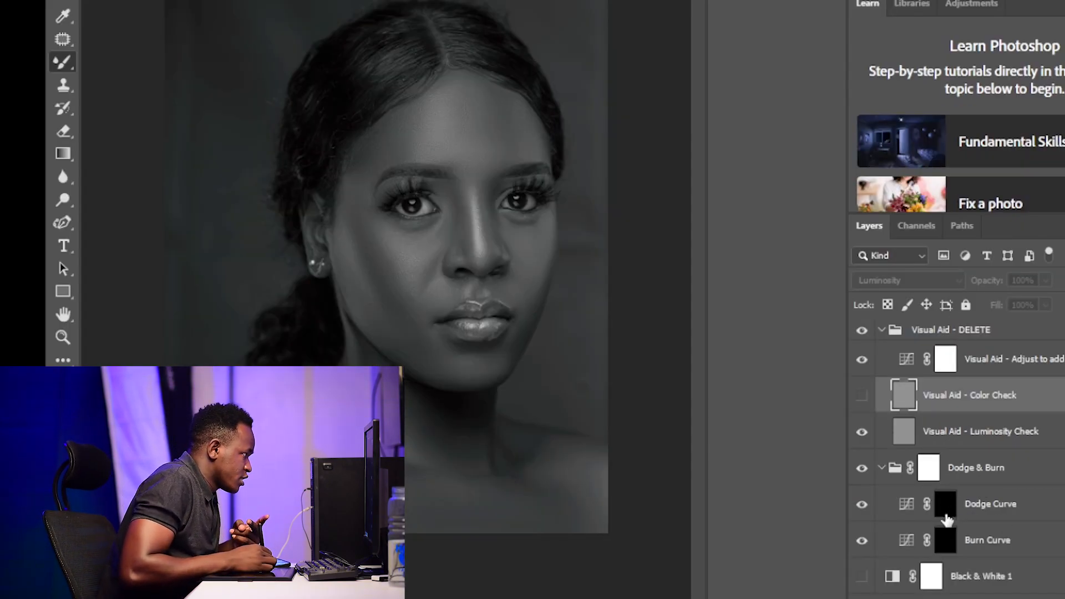
{"action": "left_click", "coordinate": [945, 511]}
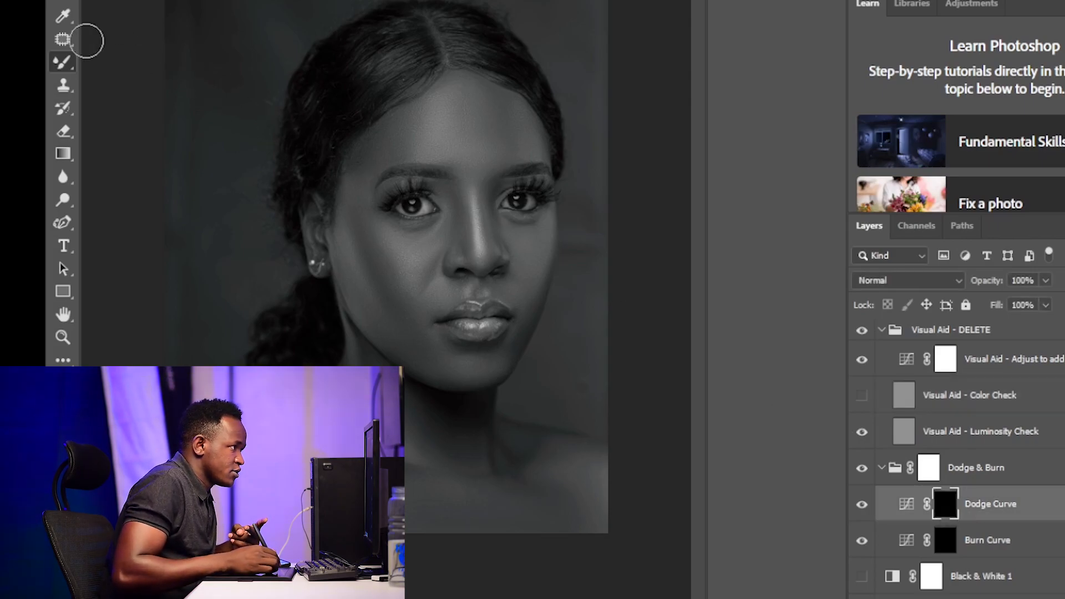
- Switch to the regular Brush Tool and set its flow to 24%
{"action": "right_click", "coordinate": [64, 62]}
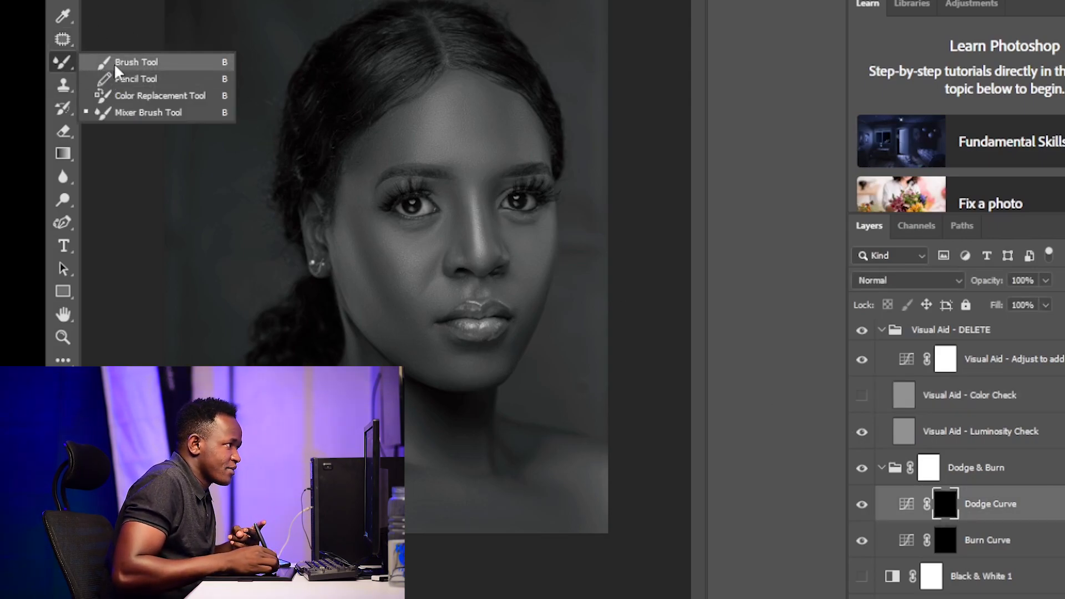
{"action": "left_click", "coordinate": [118, 63]}
{"action": "left_click", "coordinate": [574, 15]}
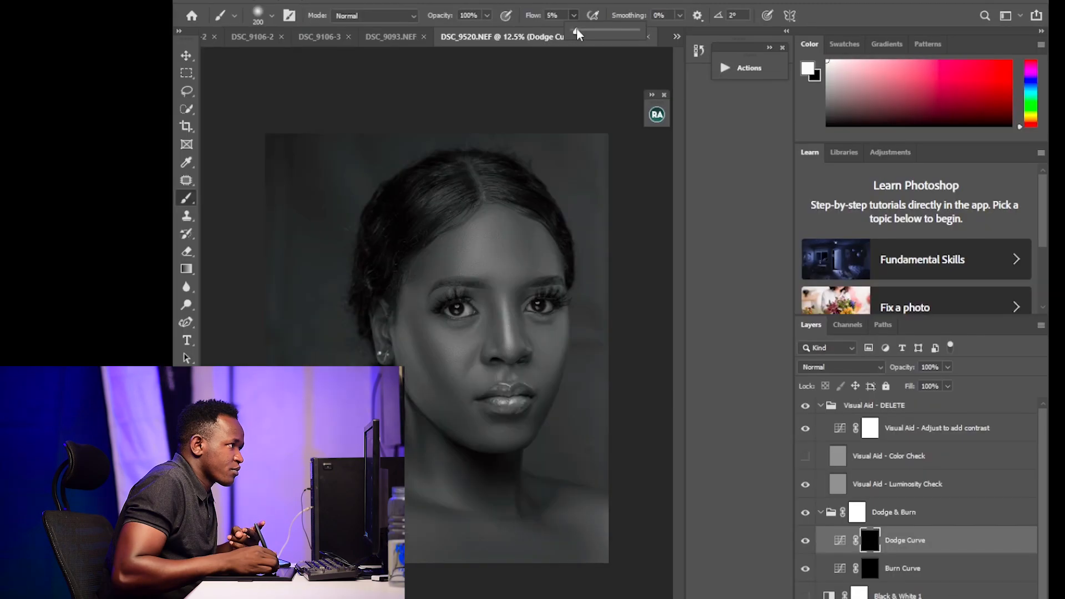
{"action": "left_click_drag", "start_coordinate": [583, 32], "coordinate": [589, 32]}
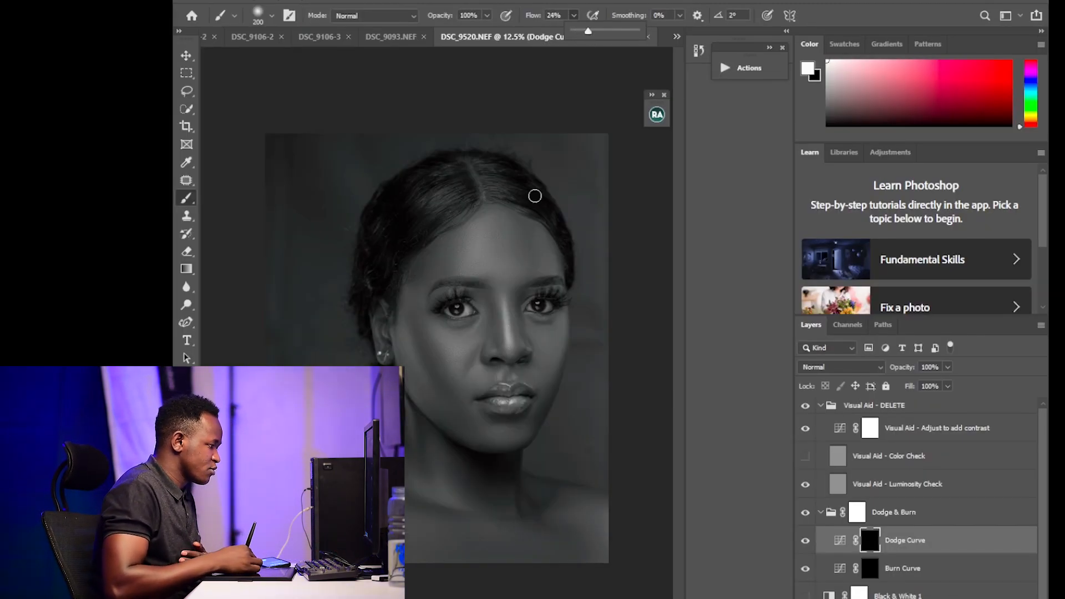
- Brighten the chest, shoulders and base of the neck on the Dodge Curve mask with a greatly enlarged white brush
{"action": "key", "text": "bracketright"}
{"action": "key", "text": "bracketright"}
{"action": "key", "text": "bracketright"}
{"action": "key", "text": "bracketright"}
{"action": "key", "text": "bracketright"}
{"action": "key", "text": "bracketright"}
{"action": "key", "text": "bracketright"}
{"action": "key", "text": "bracketright"}
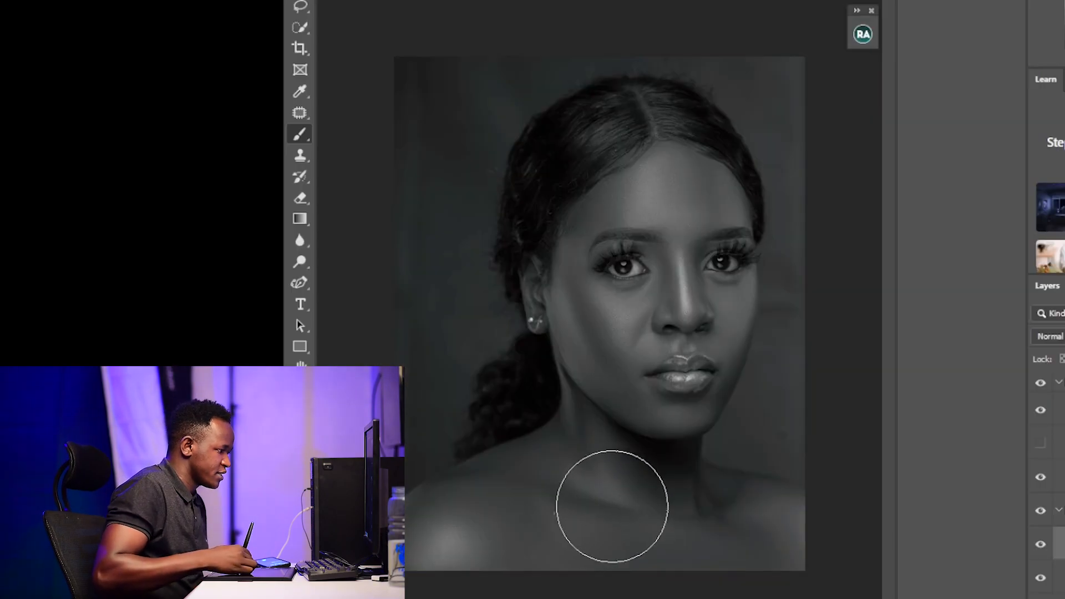
{"action": "mouse_move", "coordinate": [571, 500]}
{"action": "left_mouse_down"}
{"action": "mouse_move", "coordinate": [632, 506]}
{"action": "mouse_move", "coordinate": [818, 488]}
{"action": "mouse_move", "coordinate": [487, 454]}
{"action": "mouse_move", "coordinate": [434, 553]}
{"action": "left_mouse_up"}
{"action": "mouse_move", "coordinate": [697, 495]}
{"action": "left_mouse_down"}
{"action": "mouse_move", "coordinate": [606, 519]}
{"action": "mouse_move", "coordinate": [519, 438]}
{"action": "mouse_move", "coordinate": [437, 460]}
{"action": "mouse_move", "coordinate": [433, 549]}
{"action": "mouse_move", "coordinate": [566, 560]}
{"action": "mouse_move", "coordinate": [760, 509]}
{"action": "mouse_move", "coordinate": [658, 530]}
{"action": "mouse_move", "coordinate": [586, 487]}
{"action": "mouse_move", "coordinate": [654, 530]}
{"action": "mouse_move", "coordinate": [608, 499]}
{"action": "mouse_move", "coordinate": [611, 488]}
{"action": "mouse_move", "coordinate": [583, 481]}
{"action": "mouse_move", "coordinate": [569, 449]}
{"action": "mouse_move", "coordinate": [583, 510]}
{"action": "mouse_move", "coordinate": [449, 529]}
{"action": "mouse_move", "coordinate": [622, 550]}
{"action": "mouse_move", "coordinate": [821, 546]}
{"action": "mouse_move", "coordinate": [754, 519]}
{"action": "mouse_move", "coordinate": [516, 522]}
{"action": "mouse_move", "coordinate": [578, 500]}
{"action": "mouse_move", "coordinate": [579, 464]}
{"action": "mouse_move", "coordinate": [727, 527]}
{"action": "mouse_move", "coordinate": [556, 515]}
{"action": "mouse_move", "coordinate": [502, 491]}
{"action": "mouse_move", "coordinate": [718, 545]}
{"action": "mouse_move", "coordinate": [757, 525]}
{"action": "mouse_move", "coordinate": [575, 533]}
{"action": "mouse_move", "coordinate": [705, 547]}
{"action": "mouse_move", "coordinate": [598, 515]}
{"action": "mouse_move", "coordinate": [639, 522]}
{"action": "mouse_move", "coordinate": [679, 509]}
{"action": "mouse_move", "coordinate": [547, 503]}
{"action": "mouse_move", "coordinate": [475, 515]}
{"action": "mouse_move", "coordinate": [550, 490]}
{"action": "mouse_move", "coordinate": [759, 505]}
{"action": "mouse_move", "coordinate": [534, 529]}
{"action": "mouse_move", "coordinate": [674, 516]}
{"action": "left_mouse_up"}
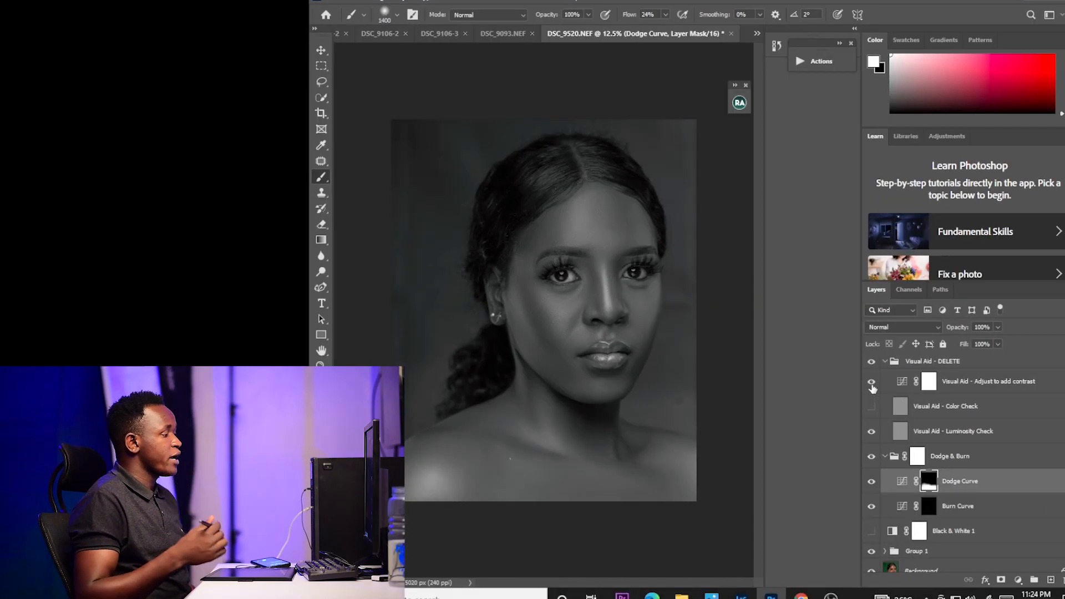
- Hide the contrast and luminosity check layers to show the portrait in color, and collapse the Visual Aid - DELETE group
{"action": "left_click", "coordinate": [1041, 410]}
{"action": "left_click", "coordinate": [871, 429]}
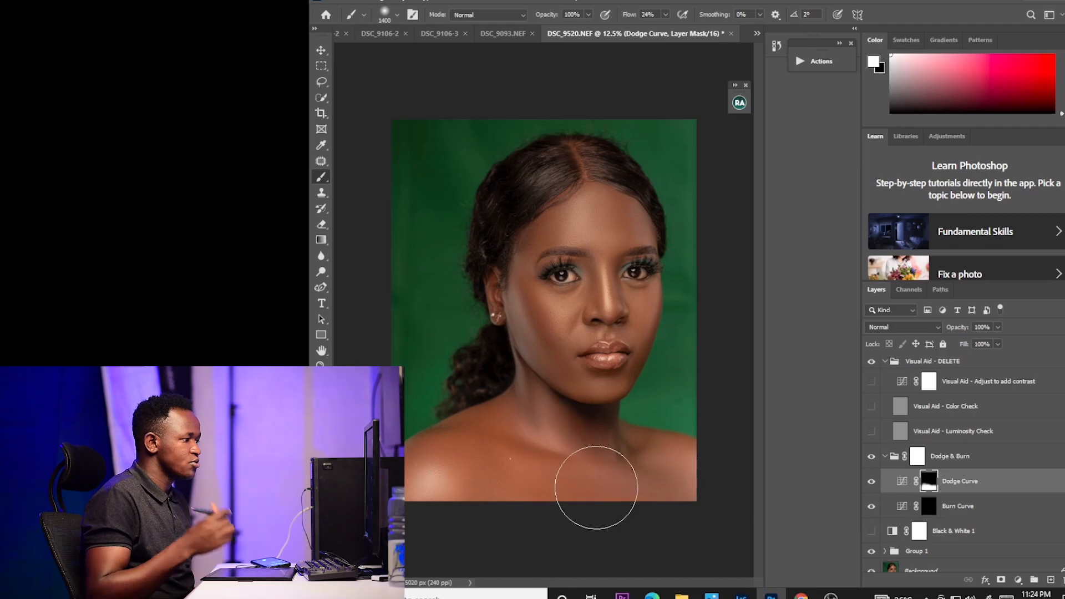
{"action": "left_click", "coordinate": [889, 360]}
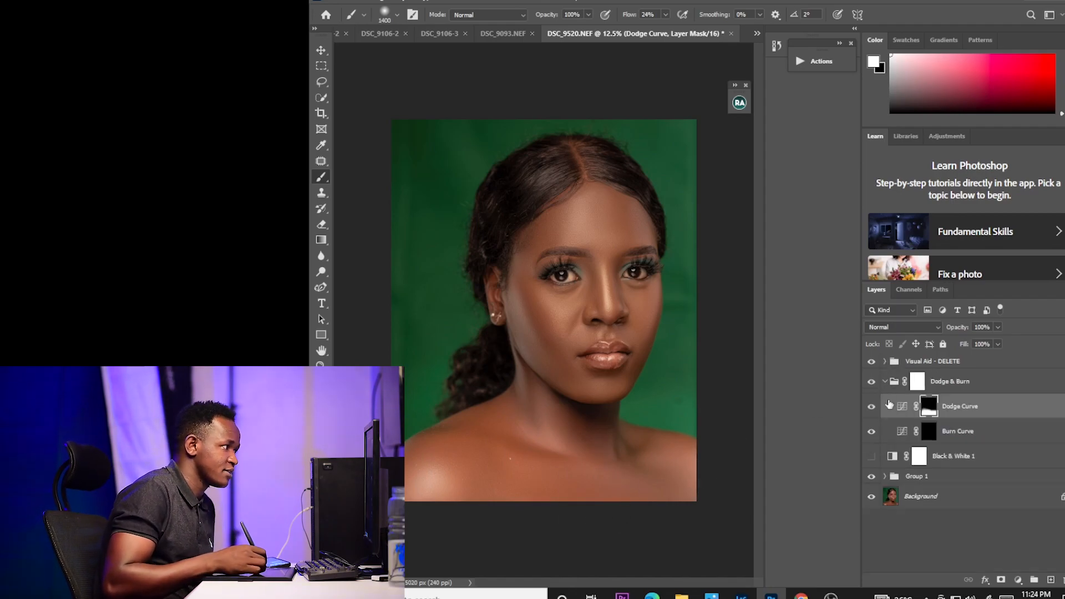
- Add a second DB Curves dodge and burn setup above the Visual Aid - DELETE group
{"action": "left_click", "coordinate": [929, 362]}
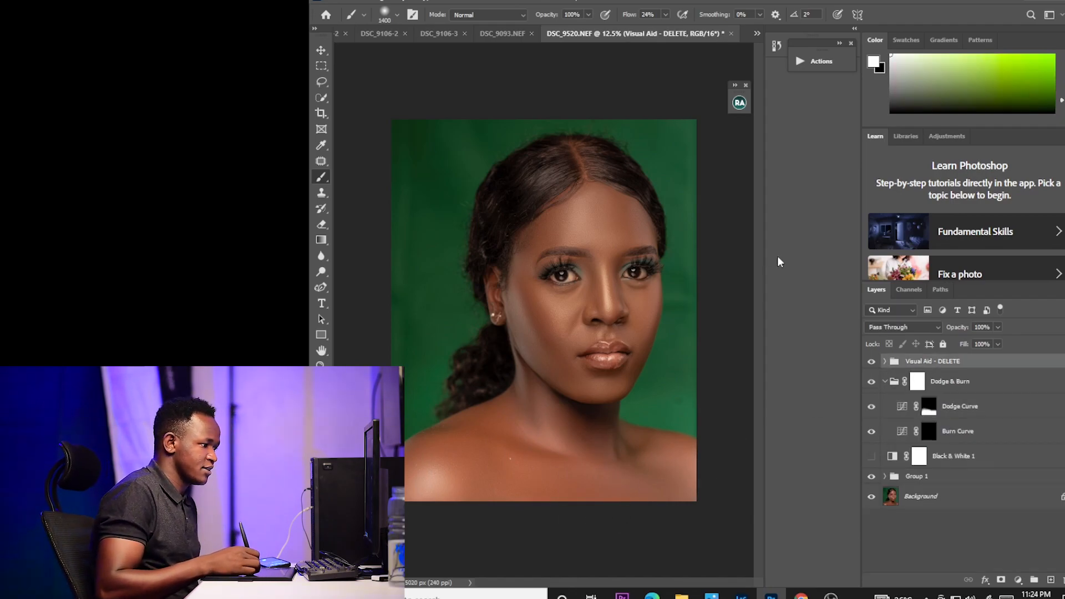
{"action": "left_click", "coordinate": [742, 103]}
{"action": "left_click", "coordinate": [622, 171]}
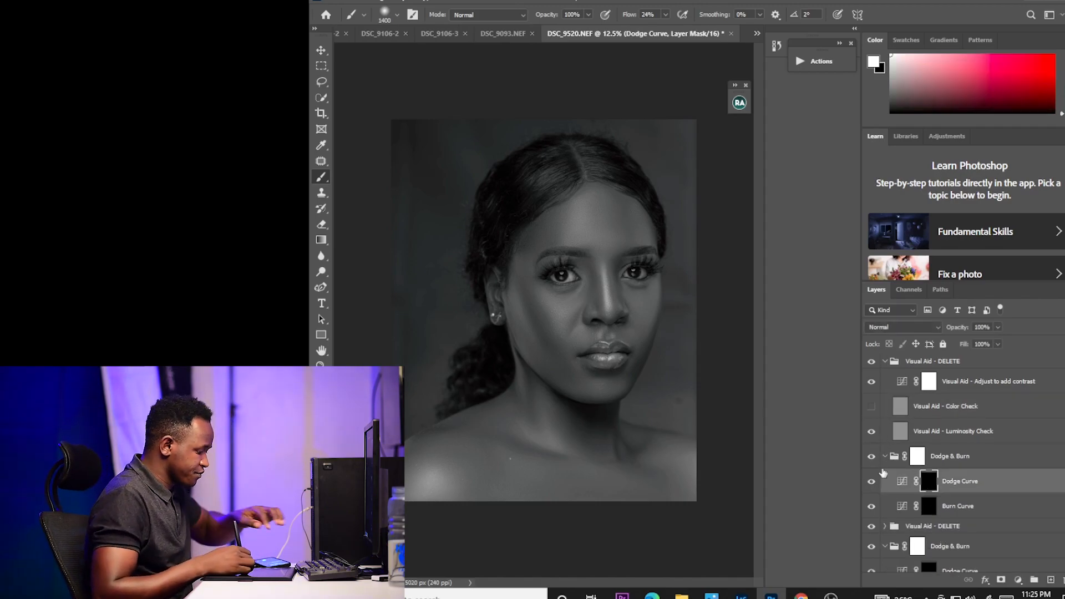
- Prepare the Brush Tool for fine dodging by reducing its size to 200 px and setting the flow to 1%
{"action": "right_click", "coordinate": [325, 178]}
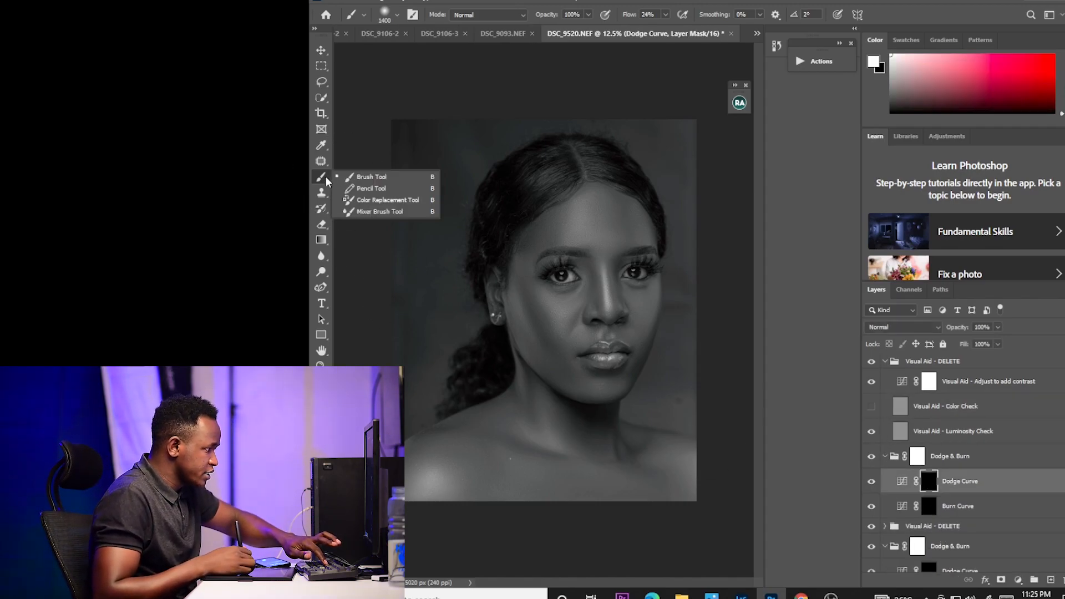
{"action": "left_click", "coordinate": [368, 180]}
{"action": "key", "text": "bracketleft"}
{"action": "key", "text": "bracketleft"}
{"action": "key", "text": "bracketleft"}
{"action": "key", "text": "bracketleft"}
{"action": "key", "text": "bracketleft"}
{"action": "key", "text": "bracketleft"}
{"action": "key", "text": "bracketleft"}
{"action": "key", "text": "bracketleft"}
{"action": "key", "text": "bracketleft"}
{"action": "key", "text": "bracketleft"}
{"action": "key", "text": "bracketleft"}
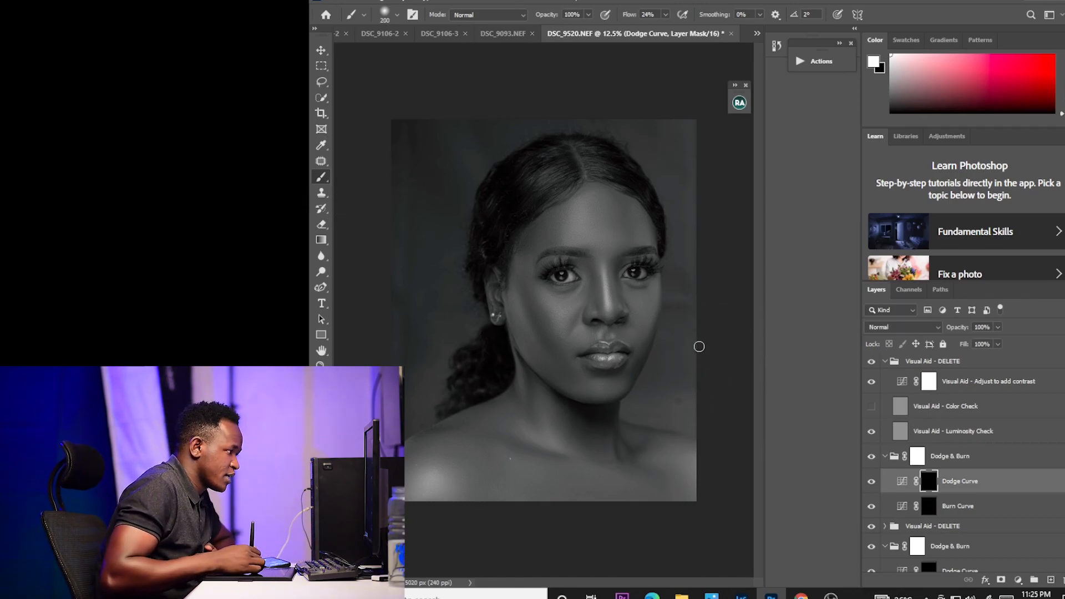
{"action": "left_click_drag", "start_coordinate": [665, 18], "coordinate": [634, 31]}
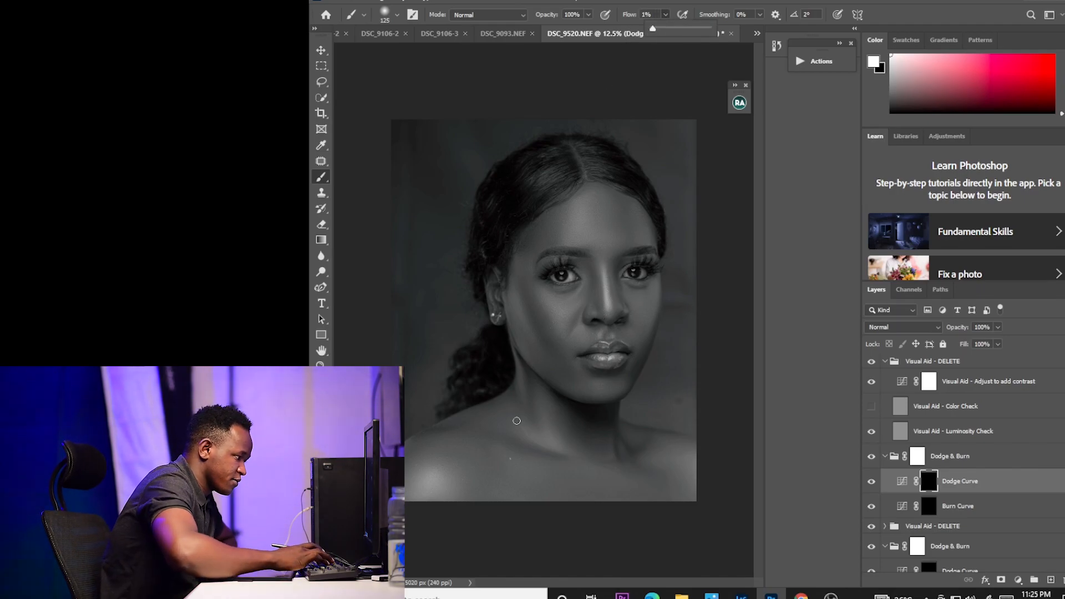
- Dodge the cheek and under-eye area on the new Dodge Curve mask with the brush at 250 to 300 px
{"action": "key", "text": "bracketright"}
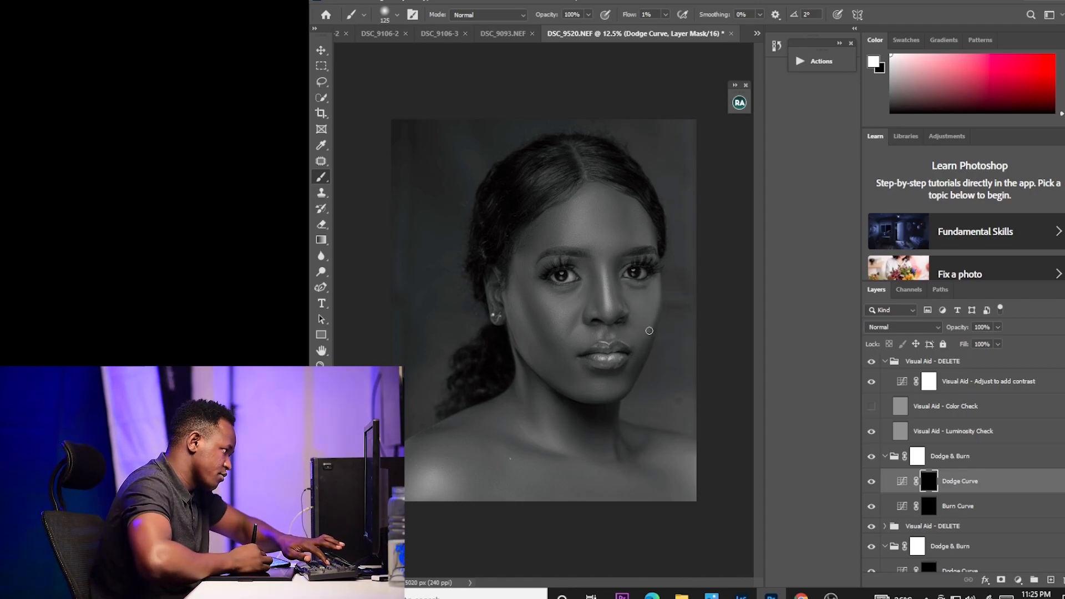
{"action": "scroll", "coordinate": [649, 256], "scroll_direction": "up", "scroll_amount": 3}
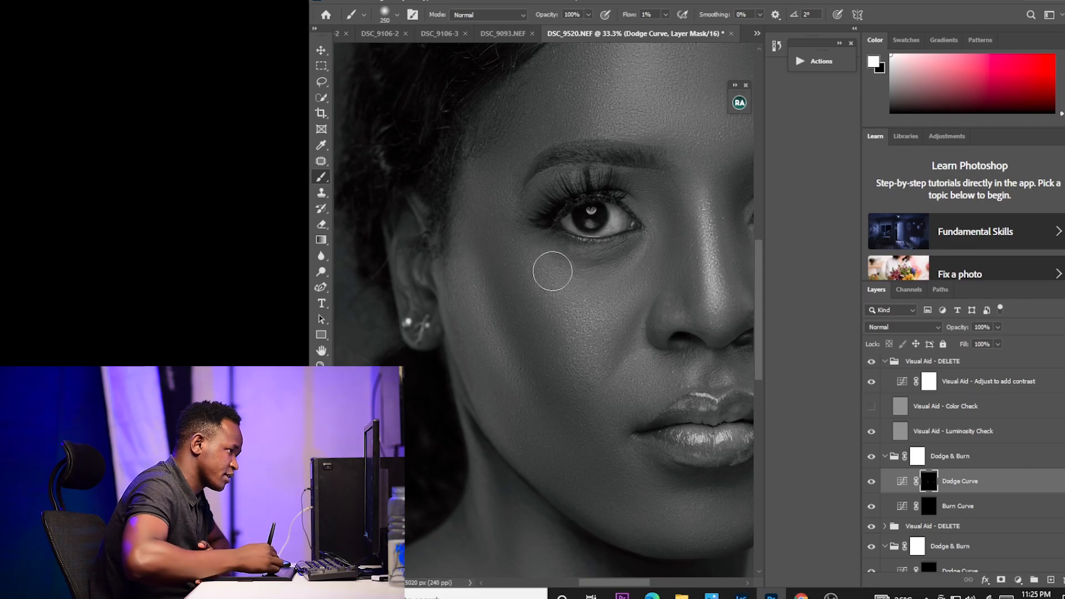
{"action": "key", "text": "bracketright"}
{"action": "key", "text": "bracketright"}
{"action": "key", "text": "bracketright"}
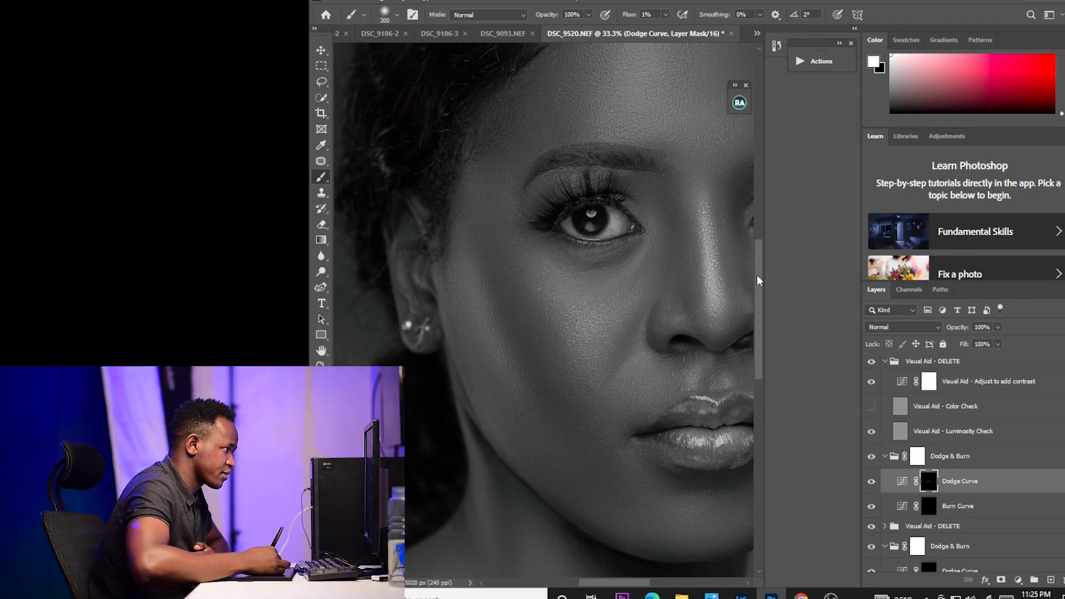
- Dodge the forehead with an enlarged brush, and the inner corner under the eye with the brush reduced to 100 px
{"action": "scroll", "coordinate": [760, 282], "scroll_direction": "up", "scroll_amount": 3}
{"action": "key", "text": "bracketright"}
{"action": "key", "text": "bracketright"}
{"action": "mouse_move", "coordinate": [613, 174]}
{"action": "left_mouse_down"}
{"action": "mouse_move", "coordinate": [678, 194]}
{"action": "mouse_move", "coordinate": [684, 173]}
{"action": "mouse_move", "coordinate": [695, 200]}
{"action": "mouse_move", "coordinate": [684, 145]}
{"action": "mouse_move", "coordinate": [604, 154]}
{"action": "mouse_move", "coordinate": [623, 125]}
{"action": "mouse_move", "coordinate": [688, 179]}
{"action": "mouse_move", "coordinate": [663, 149]}
{"action": "mouse_move", "coordinate": [681, 149]}
{"action": "mouse_move", "coordinate": [668, 184]}
{"action": "mouse_move", "coordinate": [684, 184]}
{"action": "mouse_move", "coordinate": [700, 248]}
{"action": "left_mouse_up"}
{"action": "key", "text": "bracketleft"}
{"action": "key", "text": "bracketleft"}
{"action": "key", "text": "bracketleft"}
{"action": "key", "text": "bracketleft"}
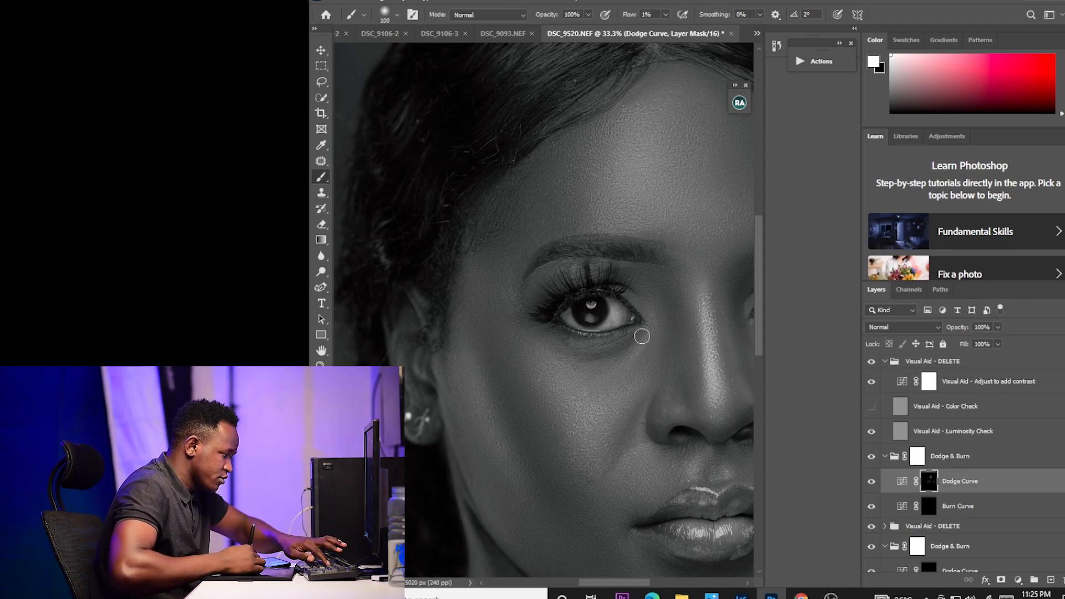
- Dodge the neck and collarbone area on the Dodge Curve mask with the brush enlarged to 400 px
{"action": "left_click_drag", "start_coordinate": [763, 294], "coordinate": [763, 377]}
{"action": "key", "text": "bracketright"}
{"action": "key", "text": "bracketright"}
{"action": "key", "text": "bracketright"}
{"action": "key", "text": "bracketright"}
{"action": "key", "text": "bracketright"}
{"action": "key", "text": "bracketright"}
{"action": "key", "text": "bracketright"}
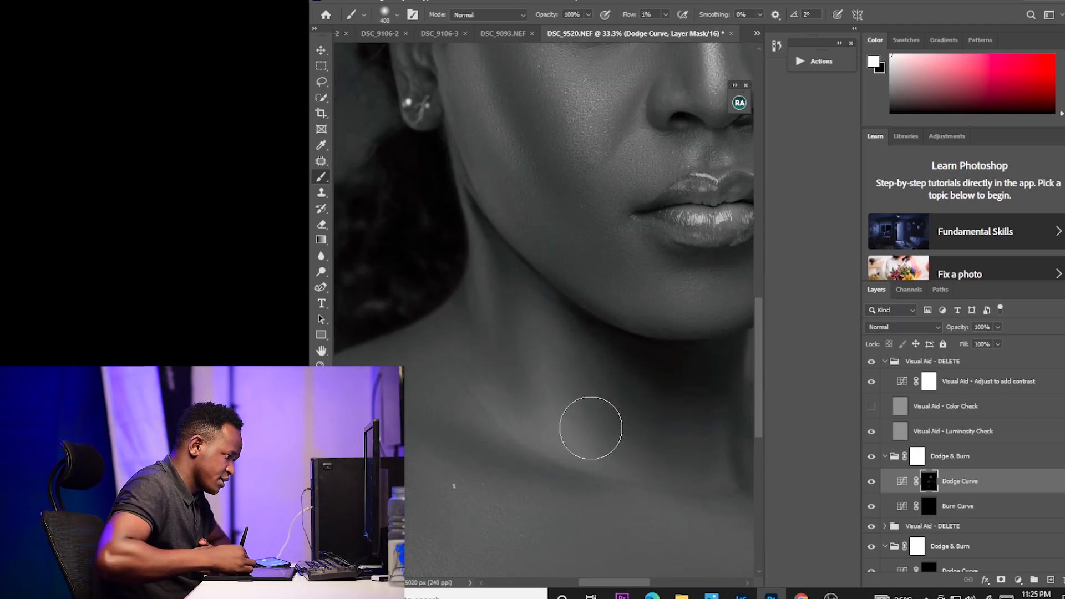
- Dodge the collarbone, chest and both shoulders on the Dodge Curve mask with the 400 px brush
{"action": "left_click_drag", "start_coordinate": [646, 588], "coordinate": [621, 588]}
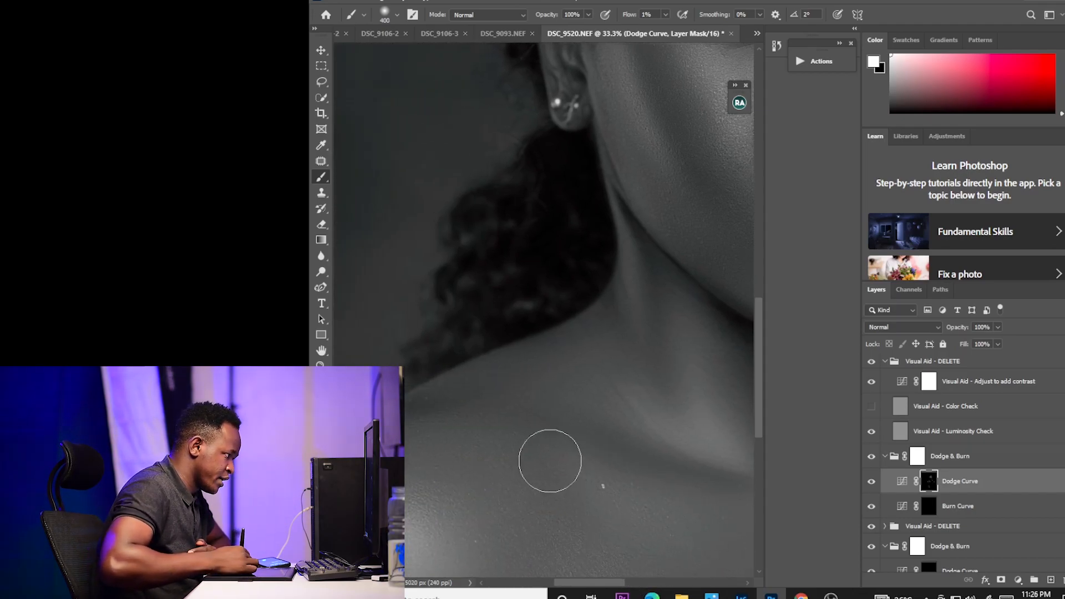
{"action": "left_click_drag", "start_coordinate": [756, 375], "coordinate": [758, 431]}
{"action": "left_click_drag", "start_coordinate": [632, 588], "coordinate": [606, 588]}
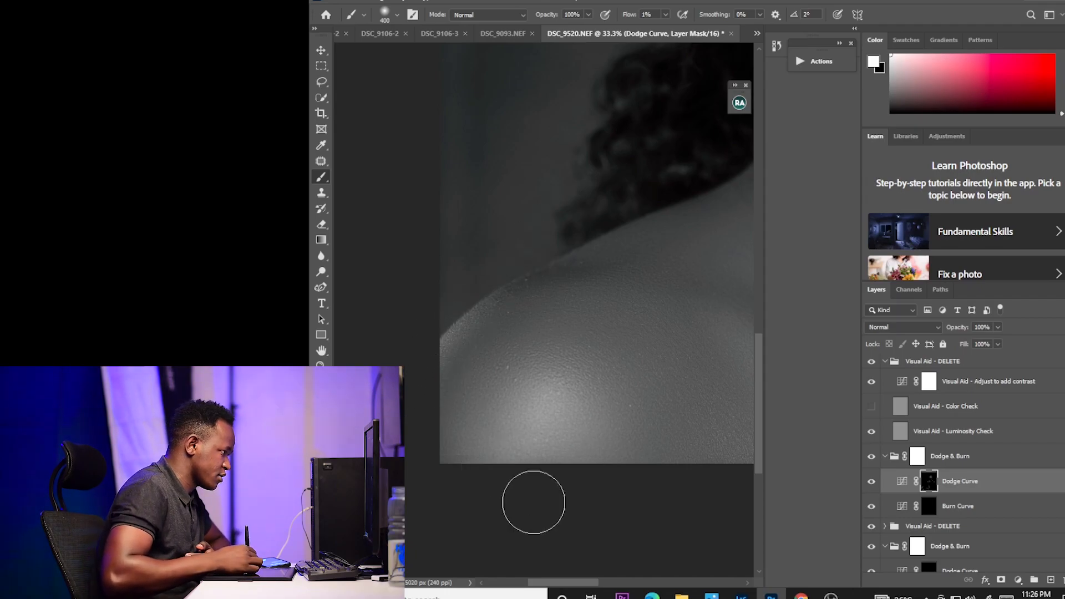
{"action": "left_click_drag", "start_coordinate": [577, 587], "coordinate": [690, 587]}
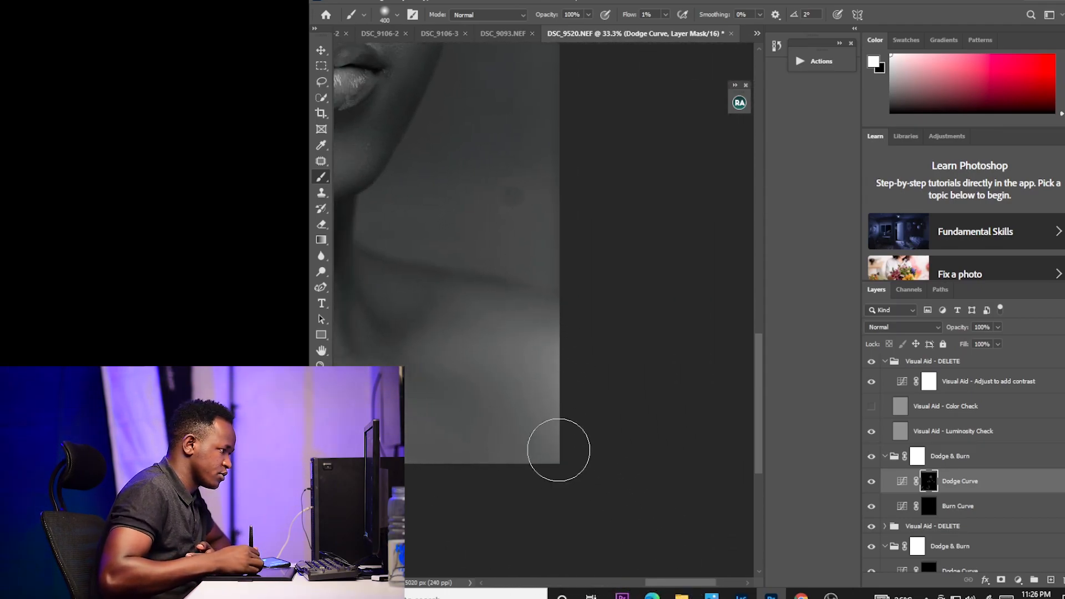
{"action": "left_click_drag", "start_coordinate": [649, 582], "coordinate": [608, 583]}
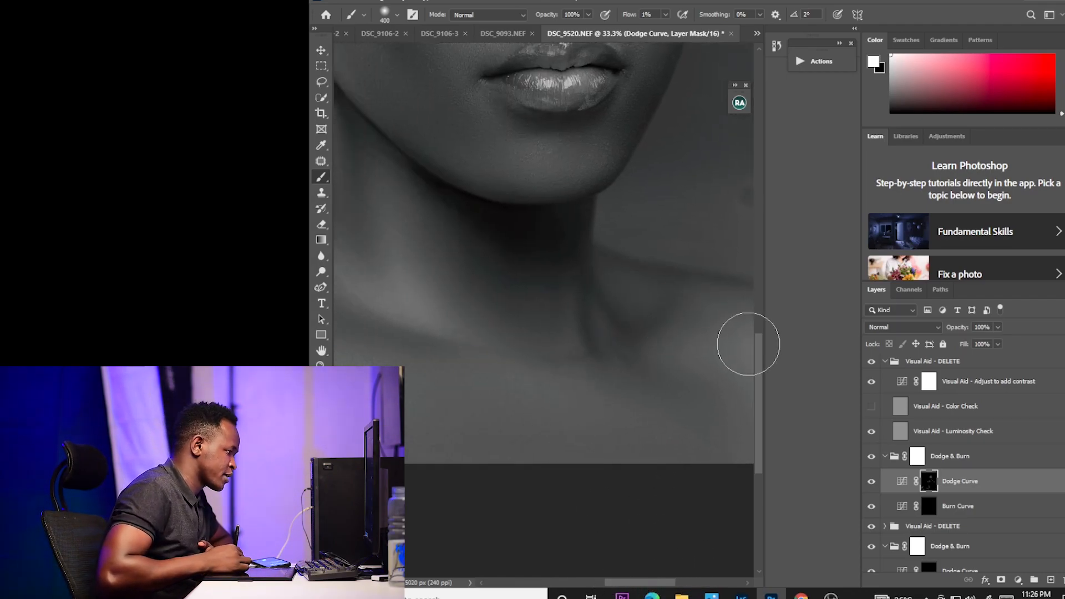
{"action": "key", "text": "ctrl+minus"}
{"action": "key", "text": "ctrl+minus"}
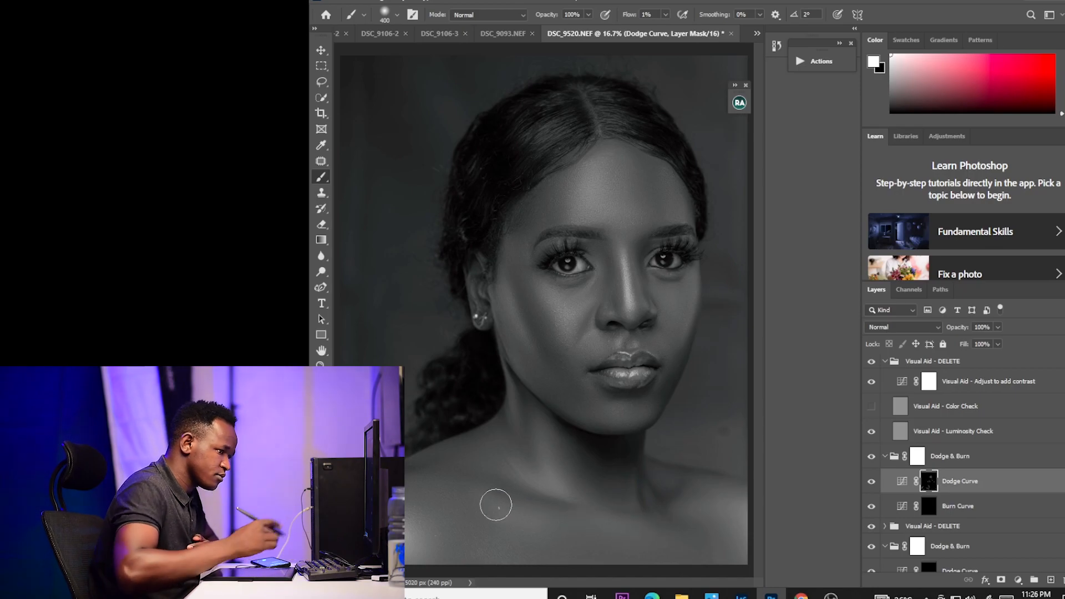
- Burn the cheek and forehead areas of the face on the Burn Curve mask with the brush at 250 to 300 px
{"action": "left_click", "coordinate": [930, 506]}
{"action": "key", "text": "bracketleft"}
{"action": "key", "text": "bracketleft"}
{"action": "key", "text": "bracketleft"}
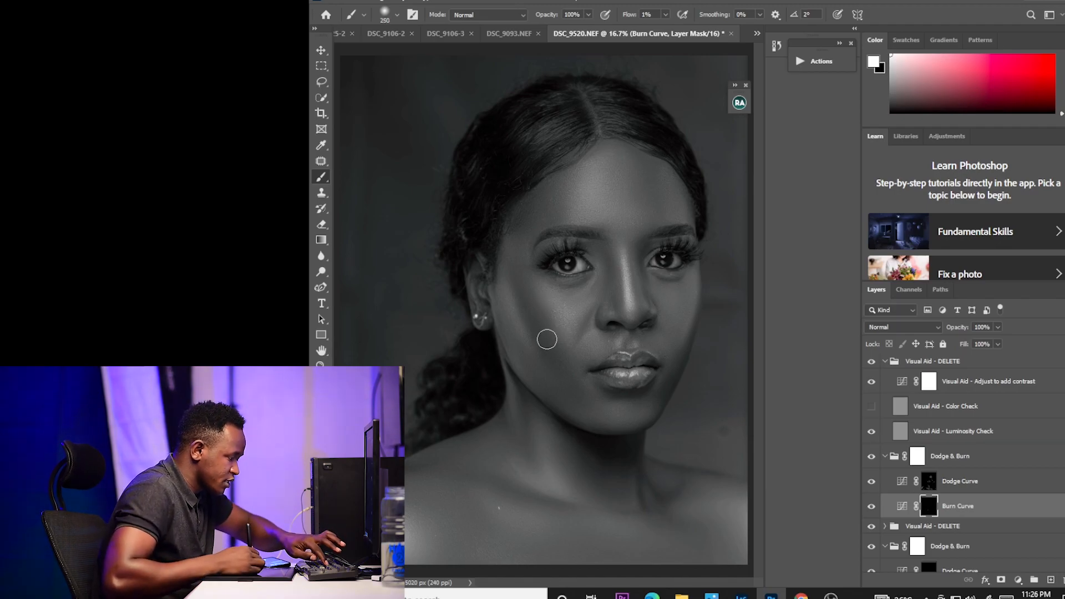
{"action": "key", "text": "bracketright"}
{"action": "key", "text": "bracketright"}
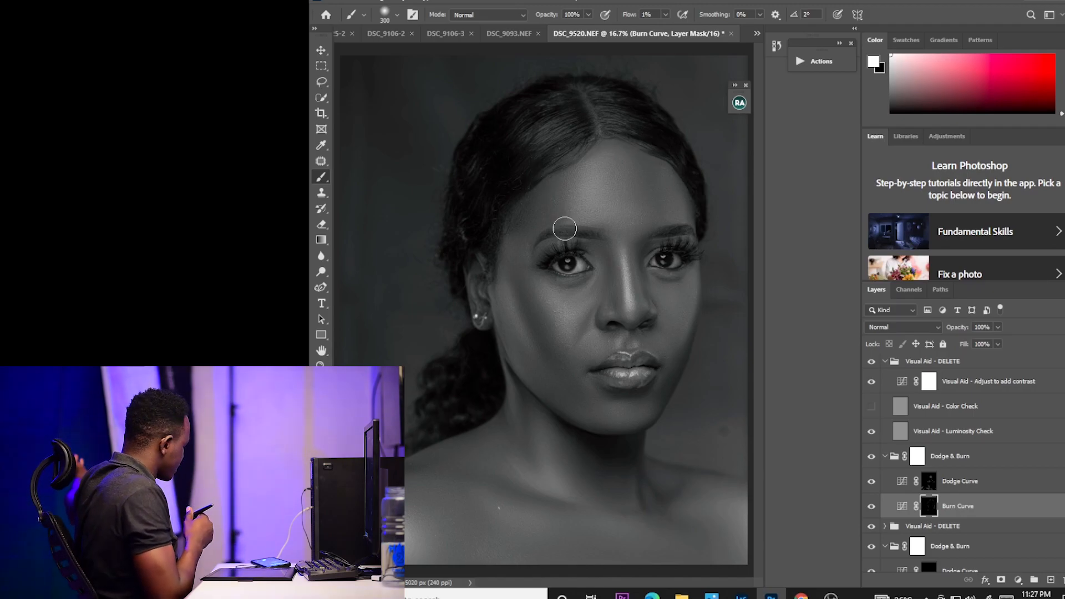
- Burn the shoulder and collarbone area on the Burn Curve mask with the brush enlarged to 500 to 600 px
{"action": "key", "text": "bracketright"}
{"action": "key", "text": "bracketright"}
{"action": "key", "text": "bracketright"}
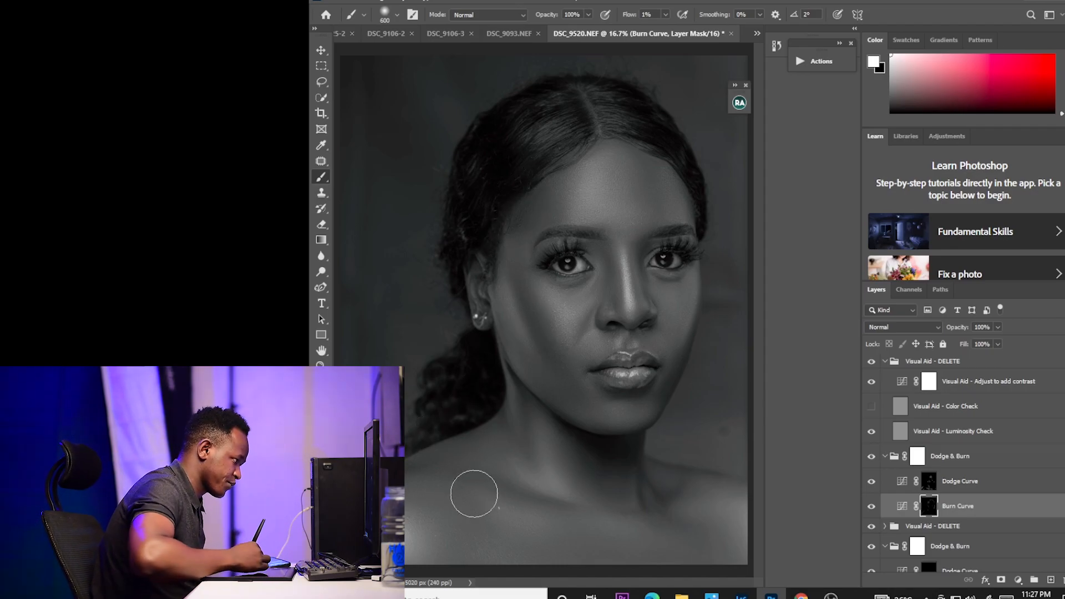
{"action": "key", "text": "bracketleft"}
{"action": "key", "text": "bracketleft"}
{"action": "key", "text": "bracketleft"}
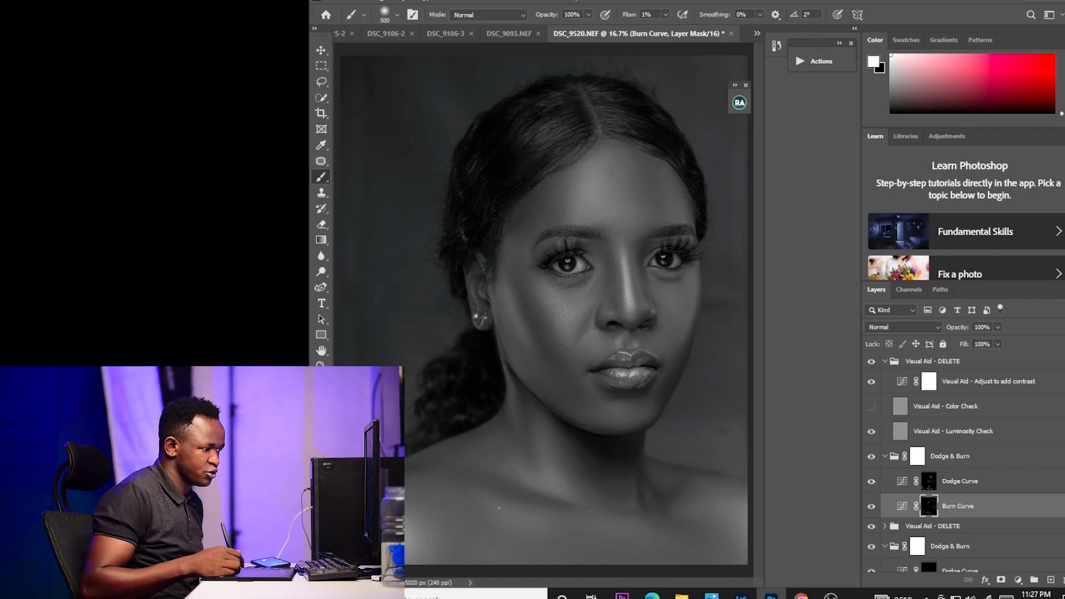
- Hide the visual aid layers, collapse the top two groups and compare the portrait with and without the upper Dodge & Burn group
{"action": "left_click", "coordinate": [875, 383]}
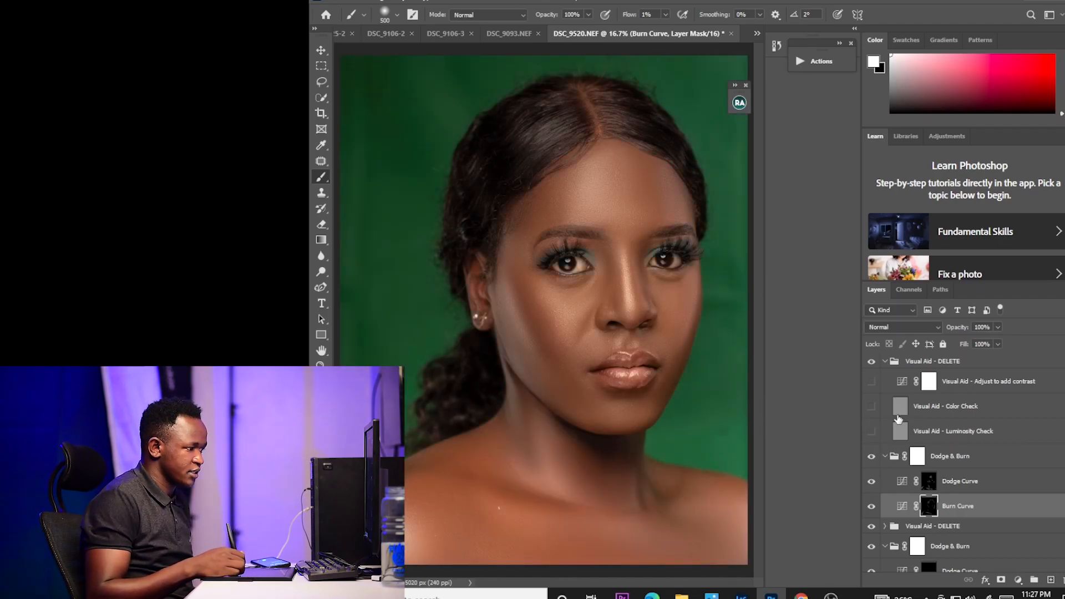
{"action": "left_click", "coordinate": [885, 361]}
{"action": "left_click", "coordinate": [885, 381]}
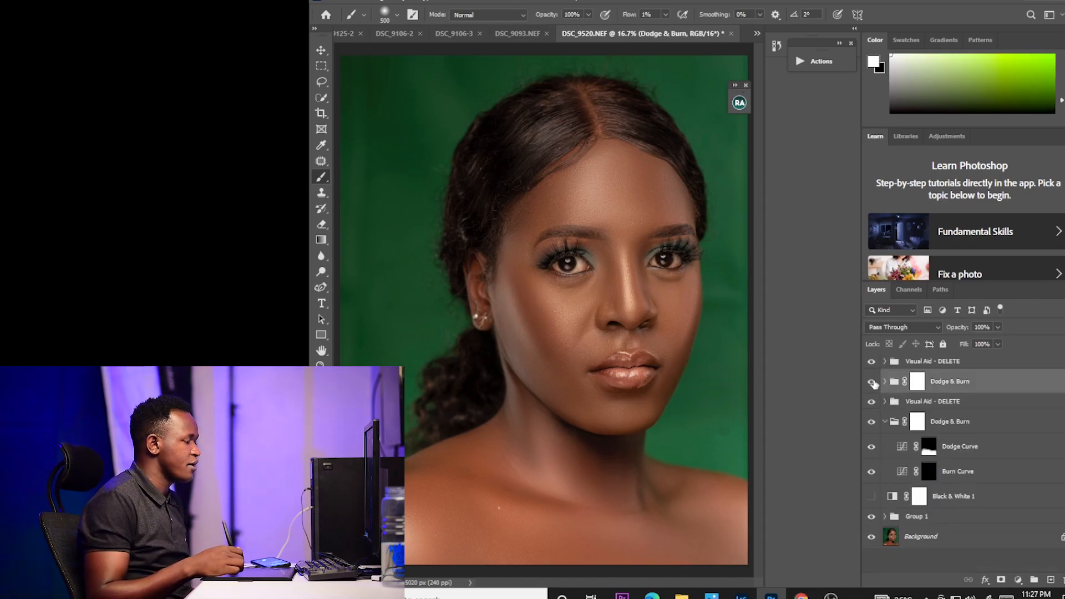
{"action": "left_click", "coordinate": [870, 383]}
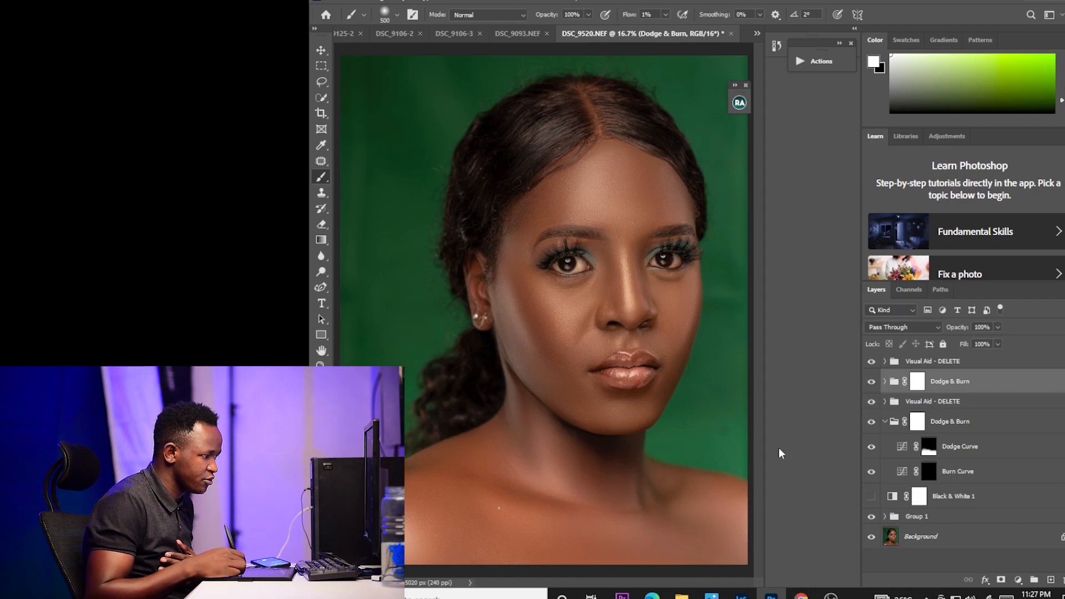
- Expand the upper Dodge & Burn group and select its Dodge Curve mask for close work on the face
{"action": "left_click", "coordinate": [884, 401]}
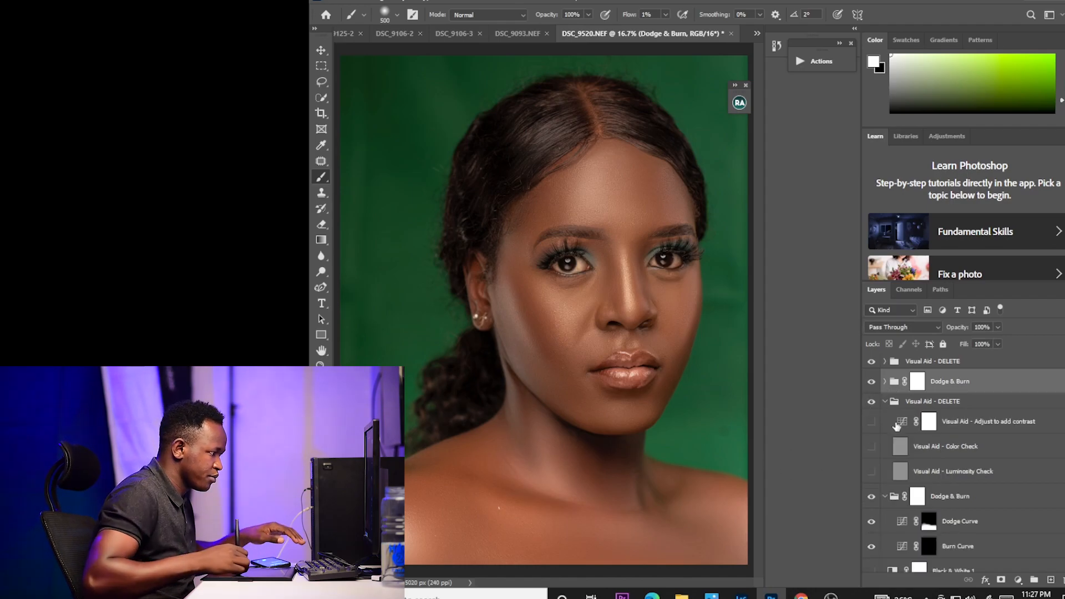
{"action": "left_click", "coordinate": [885, 381]}
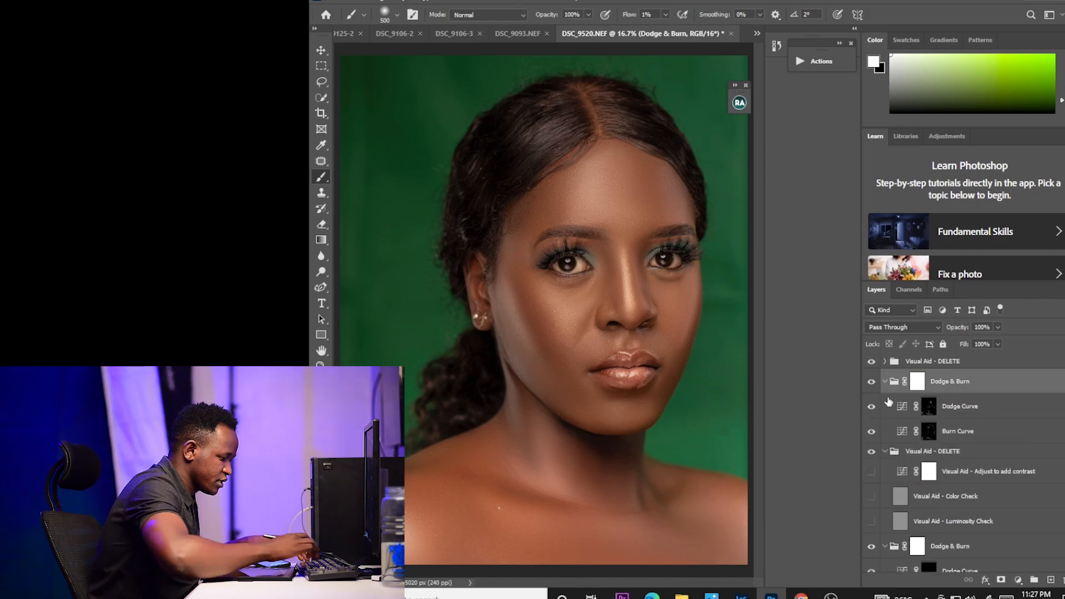
{"action": "left_click", "coordinate": [930, 432]}
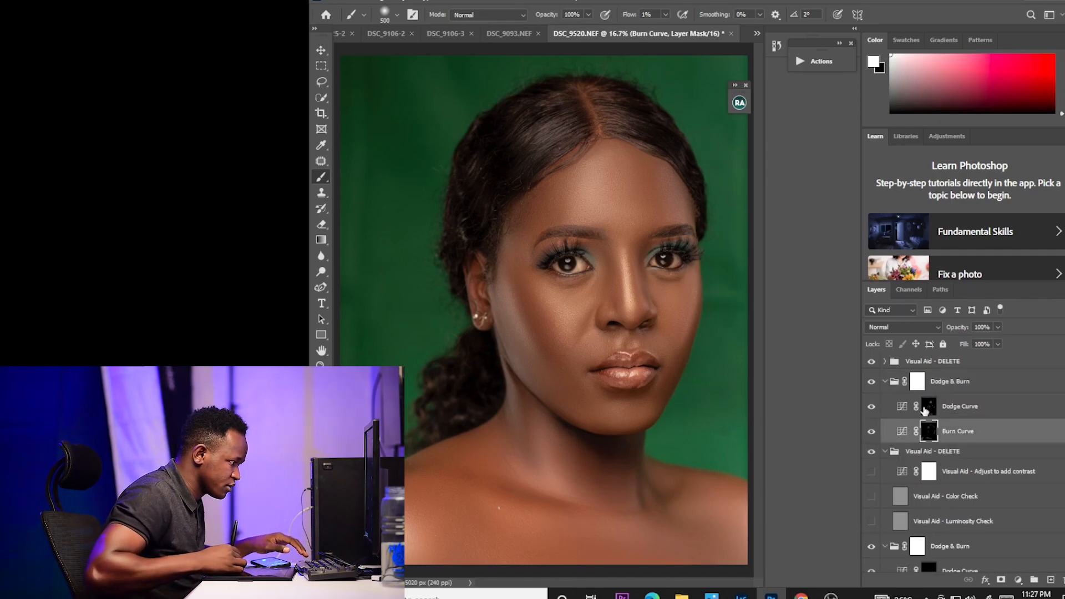
{"action": "left_click", "coordinate": [924, 408]}
{"action": "key", "text": "ctrl+plus"}
{"action": "key", "text": "ctrl+plus"}
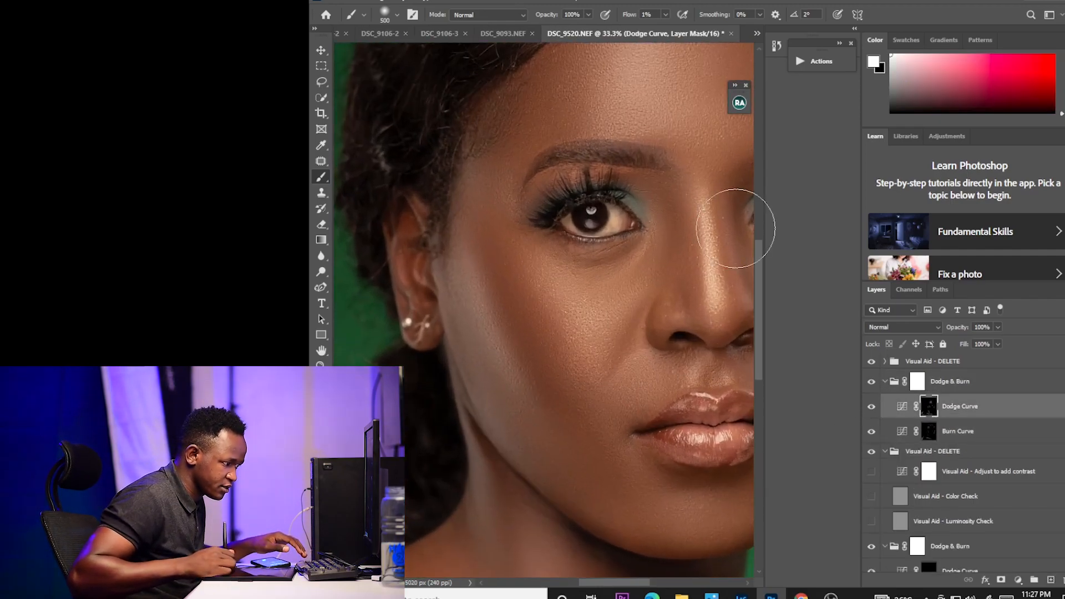
{"action": "left_click_drag", "start_coordinate": [614, 585], "coordinate": [633, 585]}
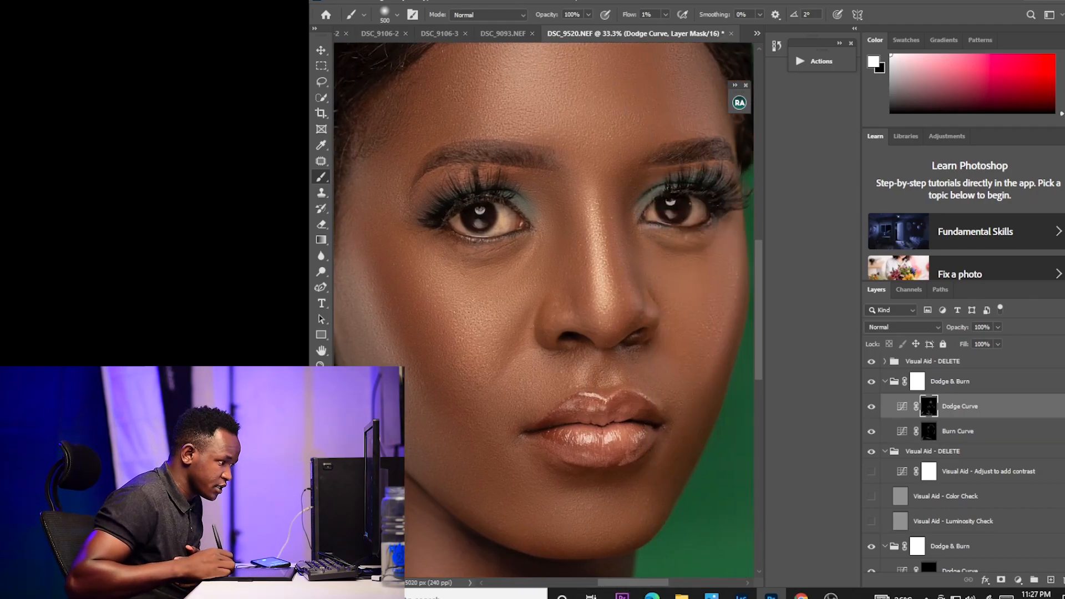
- Smooth the skin above the lips and on the adjacent cheek on the low layer with the Mixer Brush reduced to 200 px
{"action": "scroll", "coordinate": [893, 499], "scroll_direction": "down", "scroll_amount": 4}
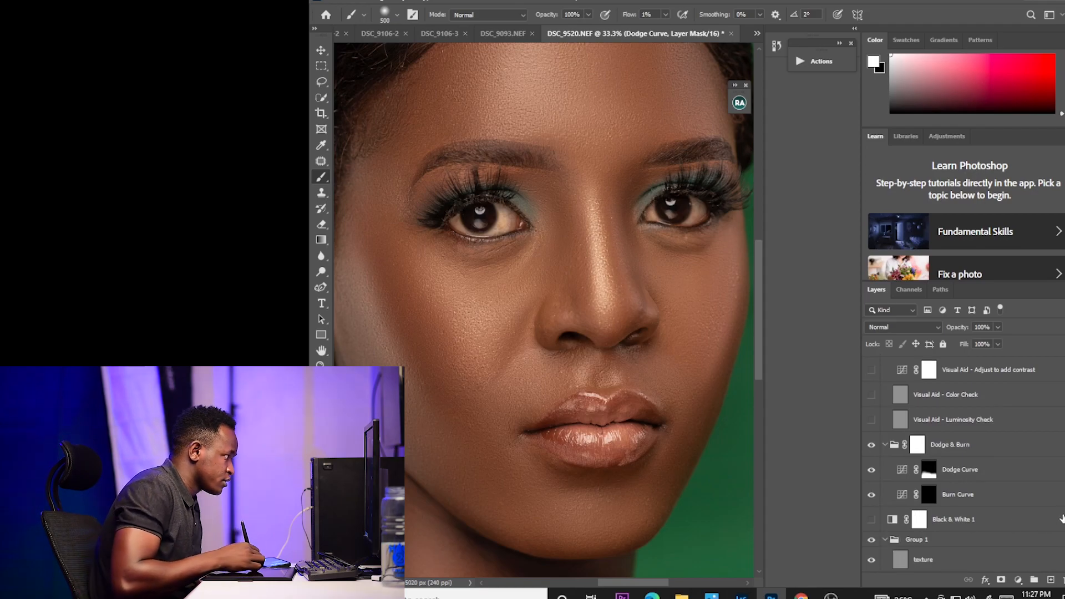
{"action": "scroll", "coordinate": [966, 465], "scroll_direction": "down", "scroll_amount": 2}
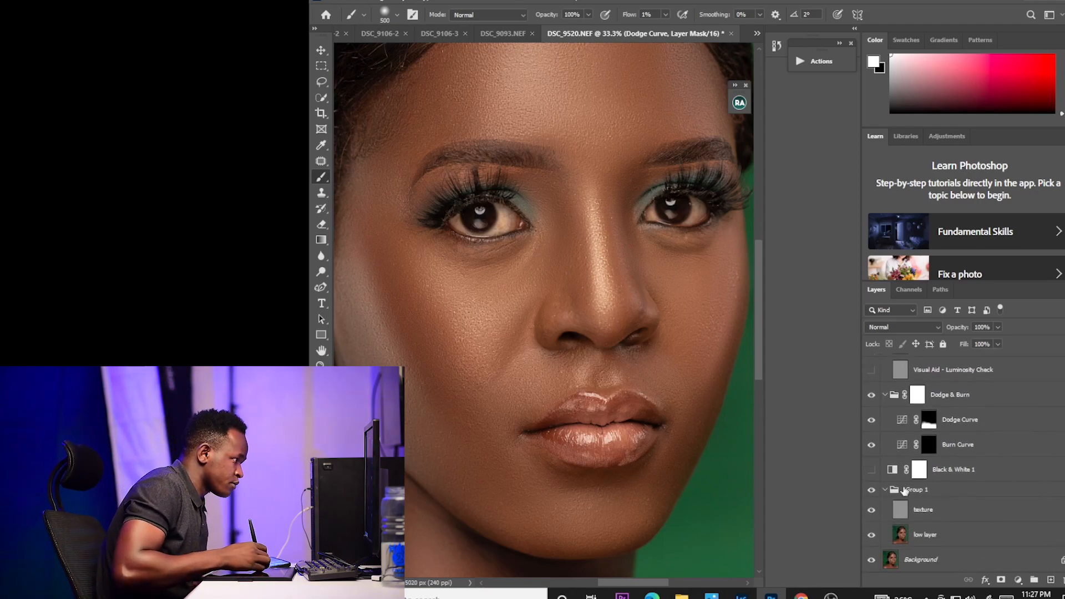
{"action": "left_click", "coordinate": [901, 532]}
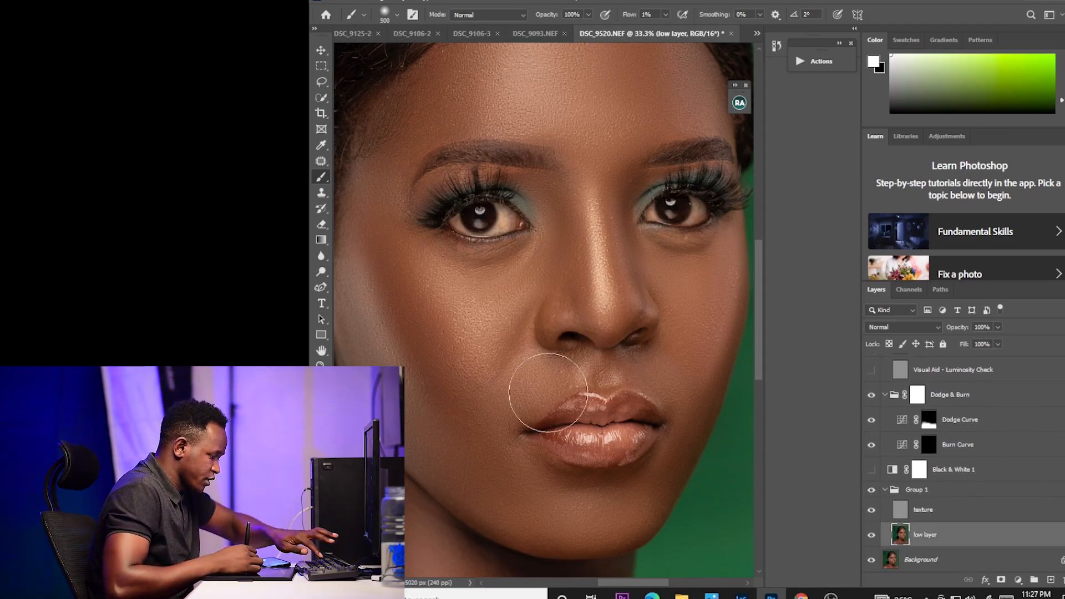
{"action": "right_click", "coordinate": [322, 177]}
{"action": "left_click", "coordinate": [383, 213]}
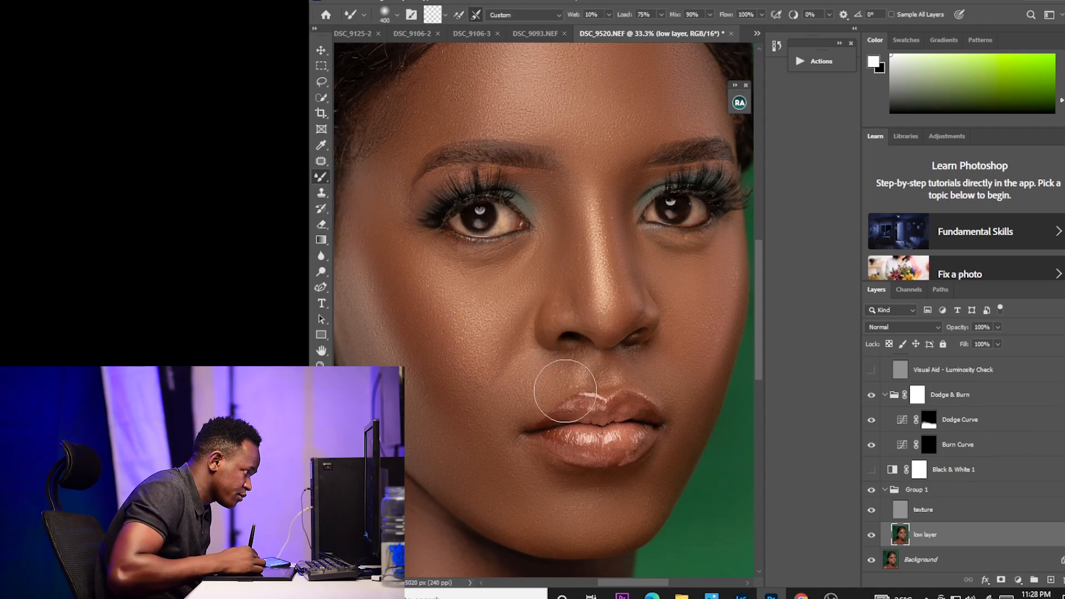
{"action": "key", "text": "bracketleft"}
{"action": "key", "text": "bracketleft"}
{"action": "key", "text": "bracketleft"}
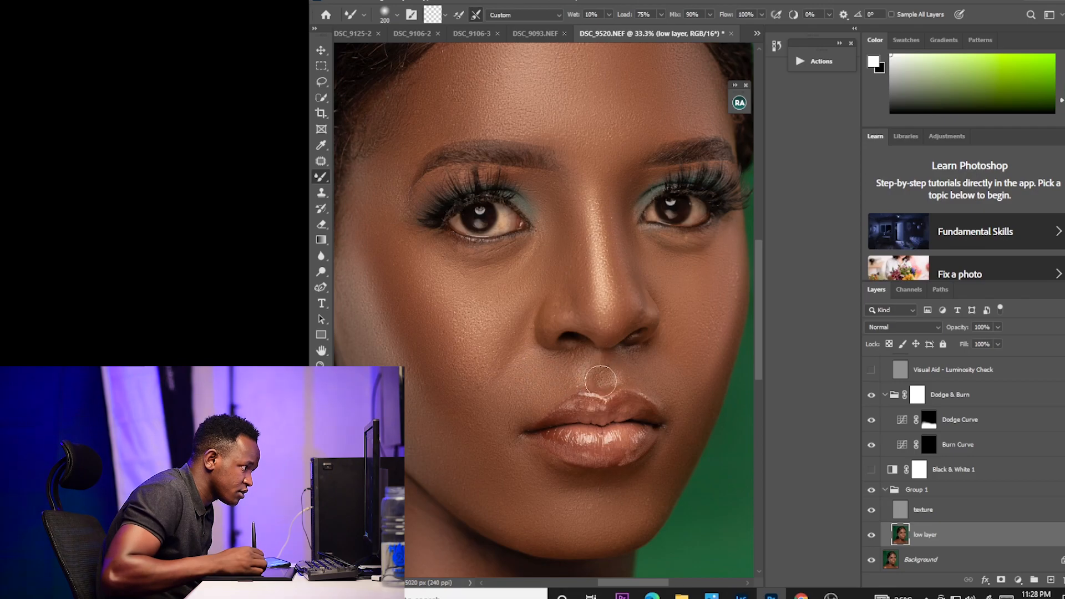
{"action": "mouse_move", "coordinate": [687, 371]}
{"action": "left_mouse_down"}
{"action": "mouse_move", "coordinate": [726, 301]}
{"action": "mouse_move", "coordinate": [711, 346]}
{"action": "mouse_move", "coordinate": [695, 382]}
{"action": "mouse_move", "coordinate": [717, 253]}
{"action": "left_mouse_up"}
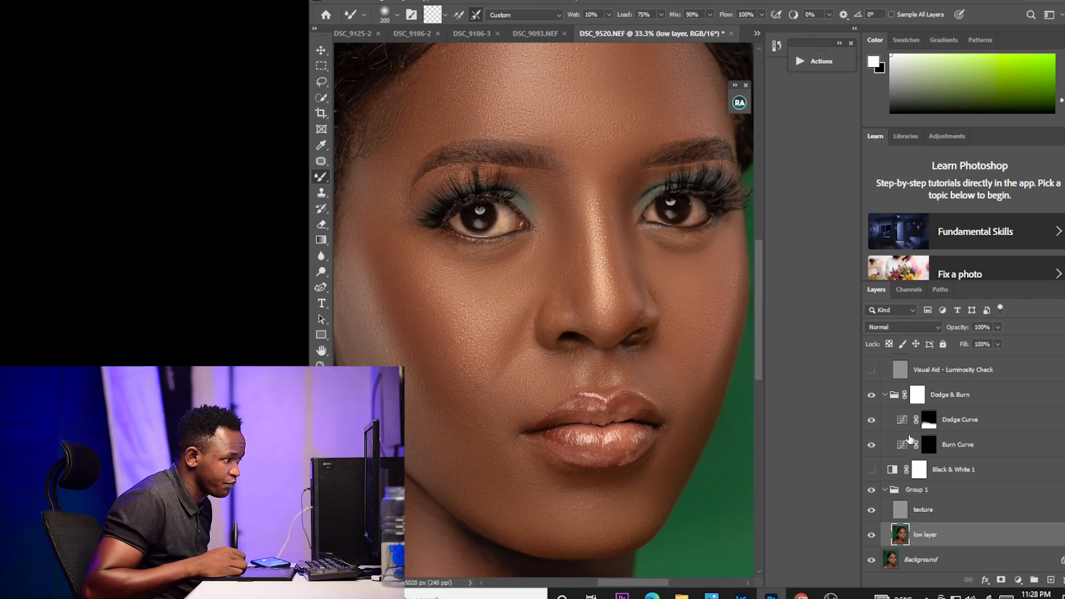
- Burn fine details around the nose on the upper Burn Curve mask with the Brush Tool reduced to 90 px
{"action": "left_click", "coordinate": [886, 395]}
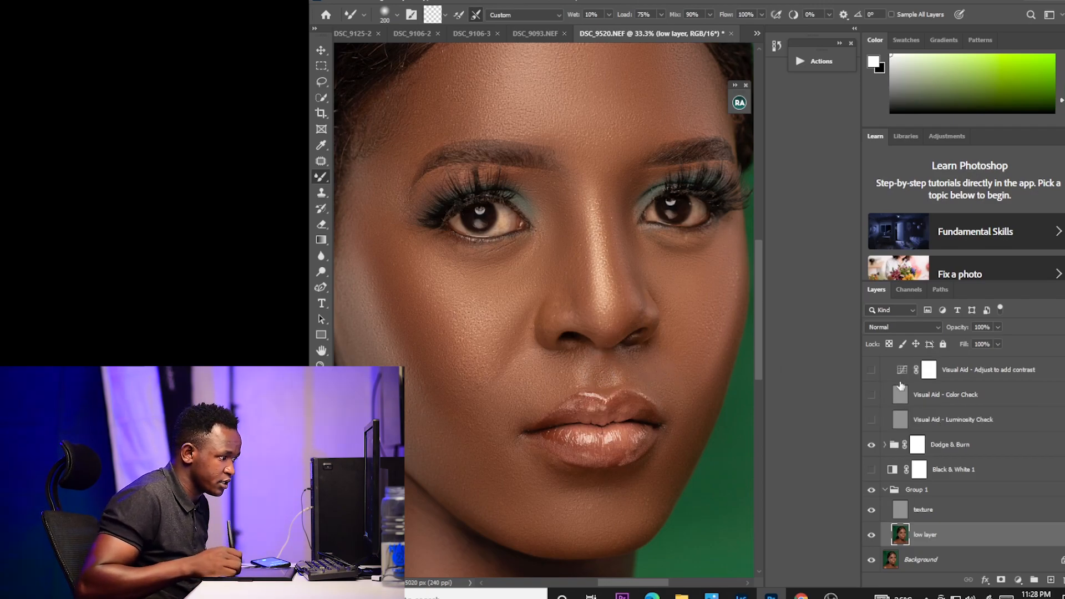
{"action": "left_click", "coordinate": [886, 445]}
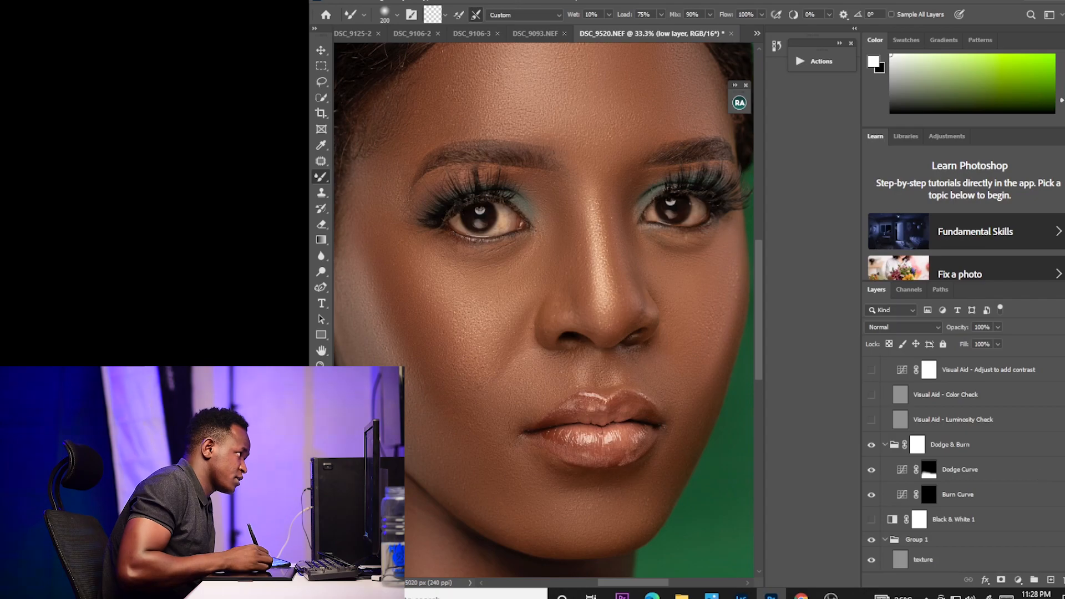
{"action": "scroll", "coordinate": [958, 412], "scroll_direction": "up", "scroll_amount": 3}
{"action": "left_click", "coordinate": [929, 432]}
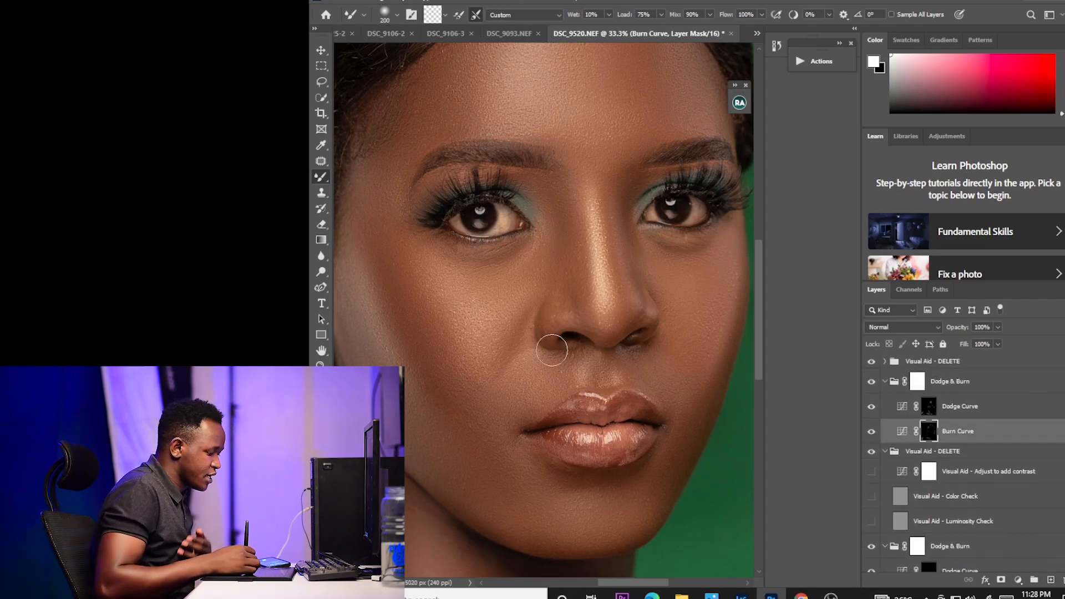
{"action": "right_click", "coordinate": [320, 177]}
{"action": "left_click", "coordinate": [366, 176]}
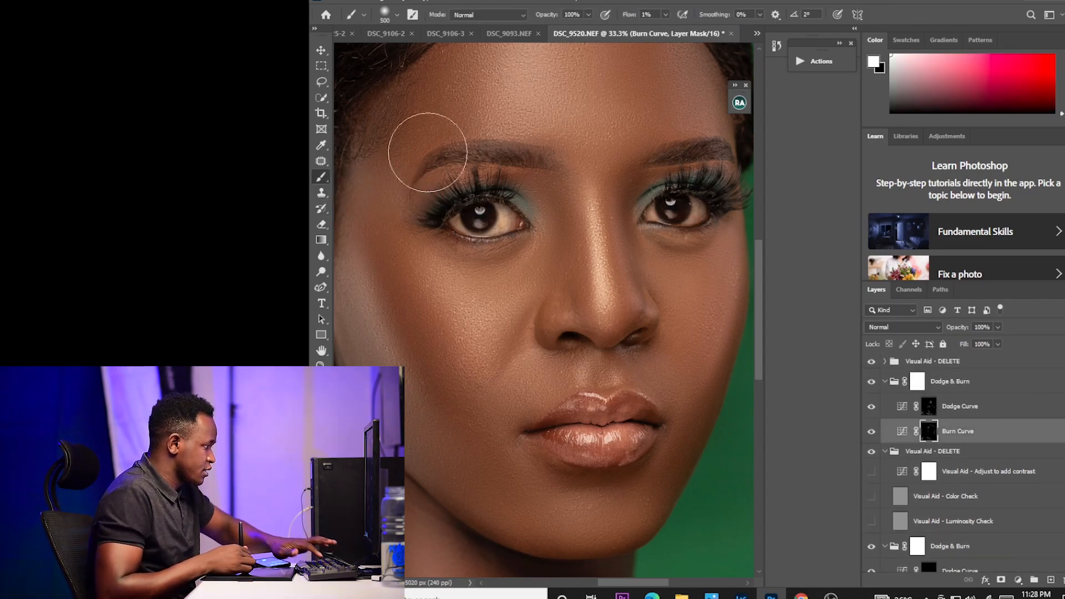
{"action": "key", "text": "bracketleft"}
{"action": "key", "text": "bracketleft"}
{"action": "key", "text": "bracketleft"}
{"action": "key", "text": "bracketleft"}
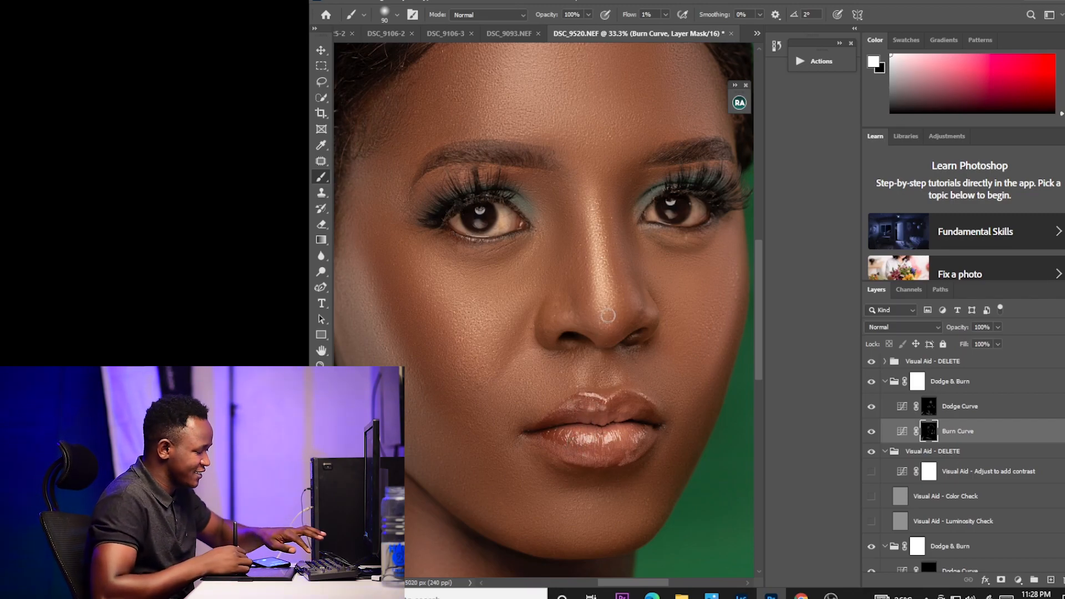
- Burn the shoulders and lower chest on the upper Burn Curve mask with the brush enlarged to 600 px
{"action": "key", "text": "ctrl+minus"}
{"action": "key", "text": "ctrl+minus"}
{"action": "key", "text": "ctrl+minus"}
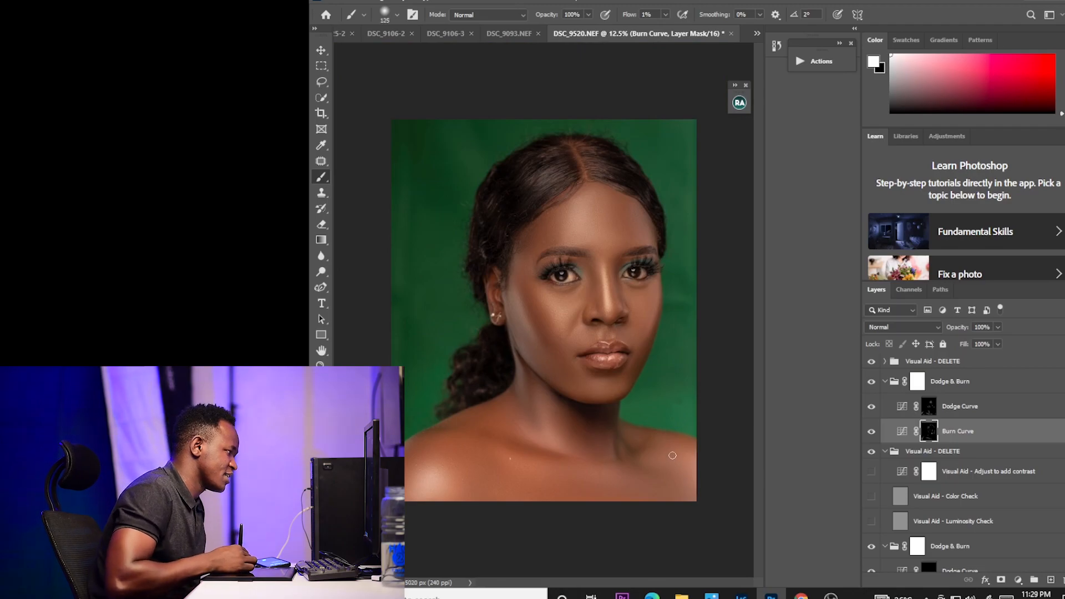
{"action": "key", "text": "bracketright"}
{"action": "key", "text": "bracketright"}
{"action": "key", "text": "bracketright"}
{"action": "key", "text": "bracketright"}
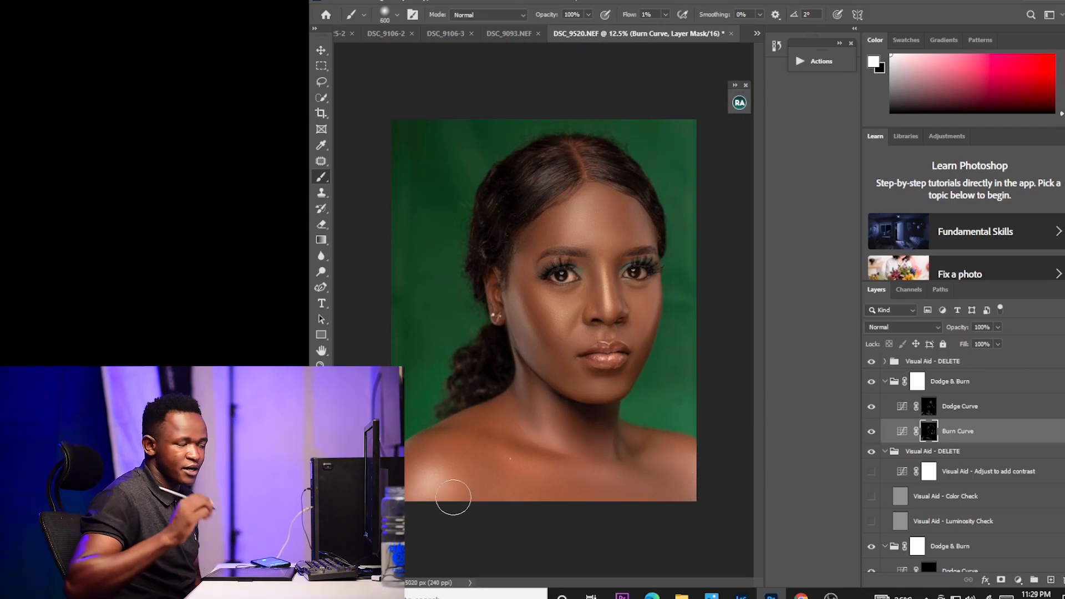
{"action": "key", "text": "bracketright"}
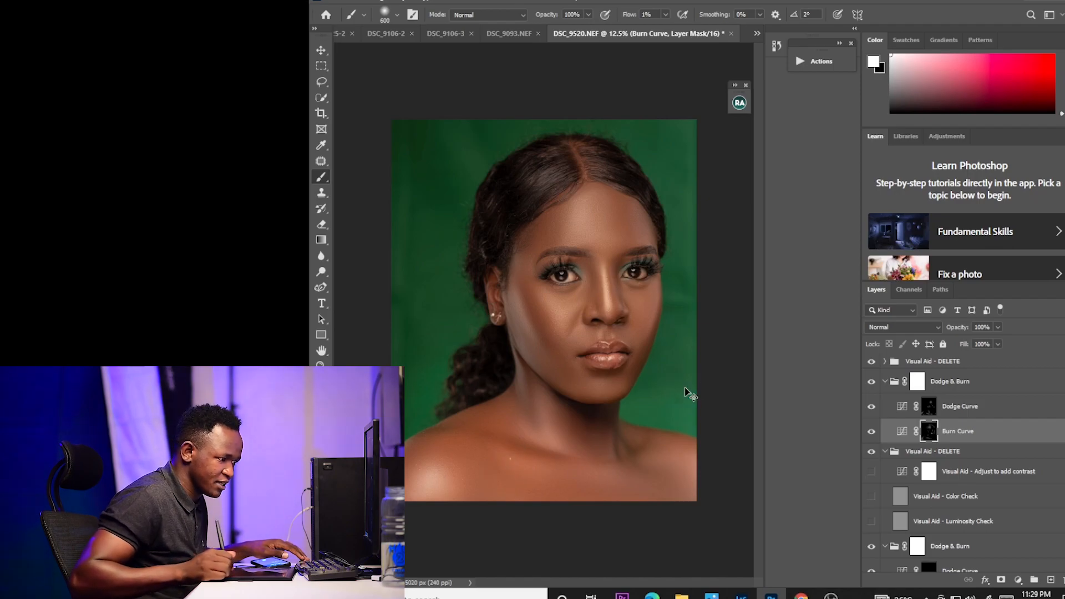
- Smooth the facial skin on the low layer of Group 1 with the Mixer Brush at 200 px and review the whole portrait
{"action": "key", "text": "ctrl+plus"}
{"action": "scroll", "coordinate": [909, 541], "scroll_direction": "down", "scroll_amount": 3}
{"action": "scroll", "coordinate": [993, 524], "scroll_direction": "down", "scroll_amount": 1}
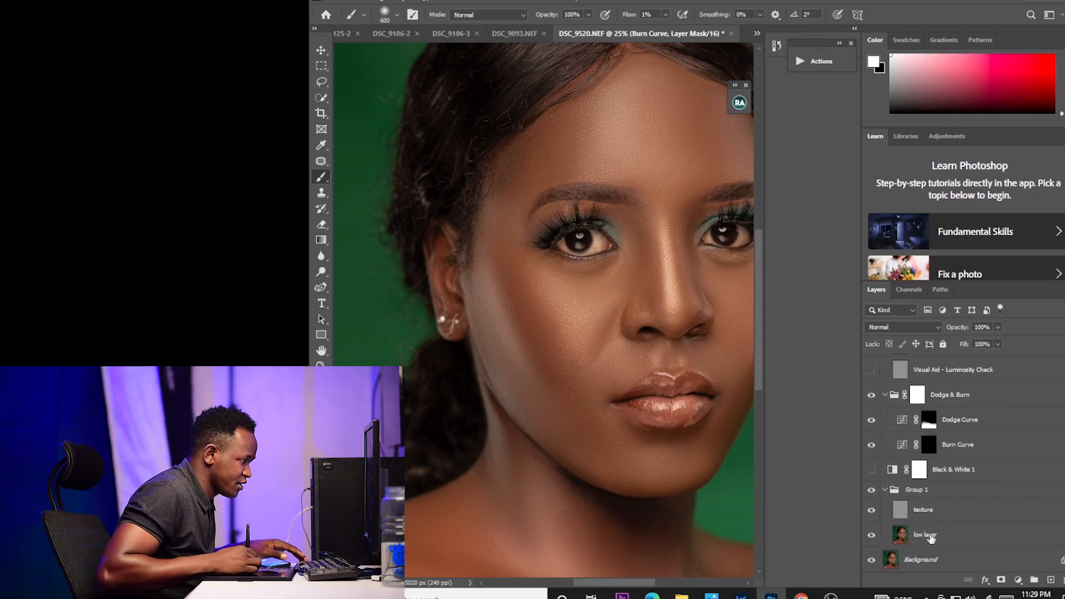
{"action": "left_click", "coordinate": [932, 536]}
{"action": "left_click_drag", "start_coordinate": [321, 178], "coordinate": [383, 214]}
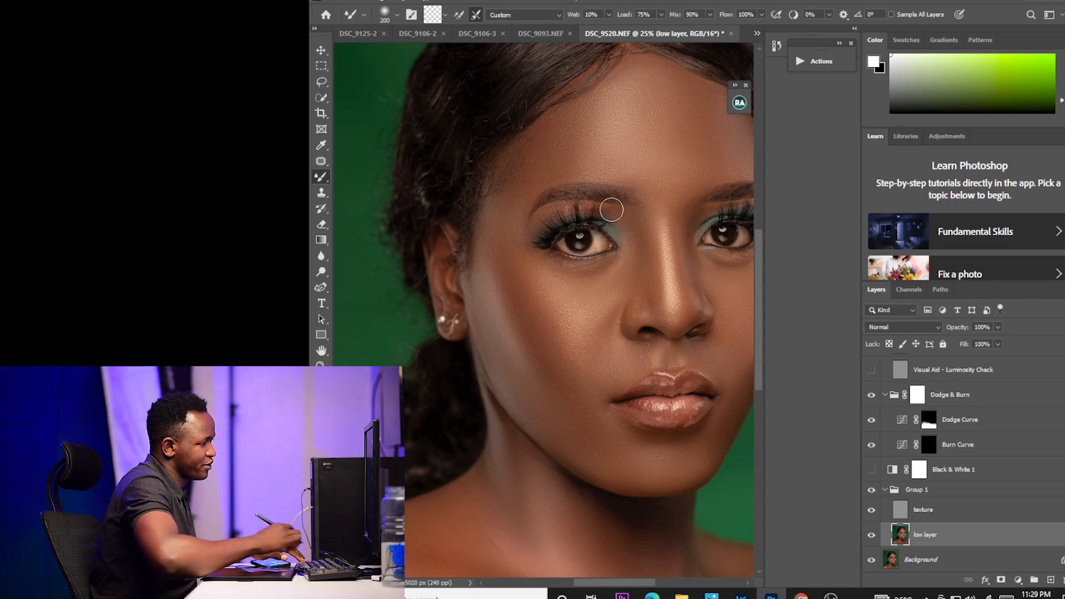
{"action": "key", "text": "ctrl+minus"}
{"action": "key", "text": "ctrl+minus"}
{"action": "key", "text": "ctrl+minus"}
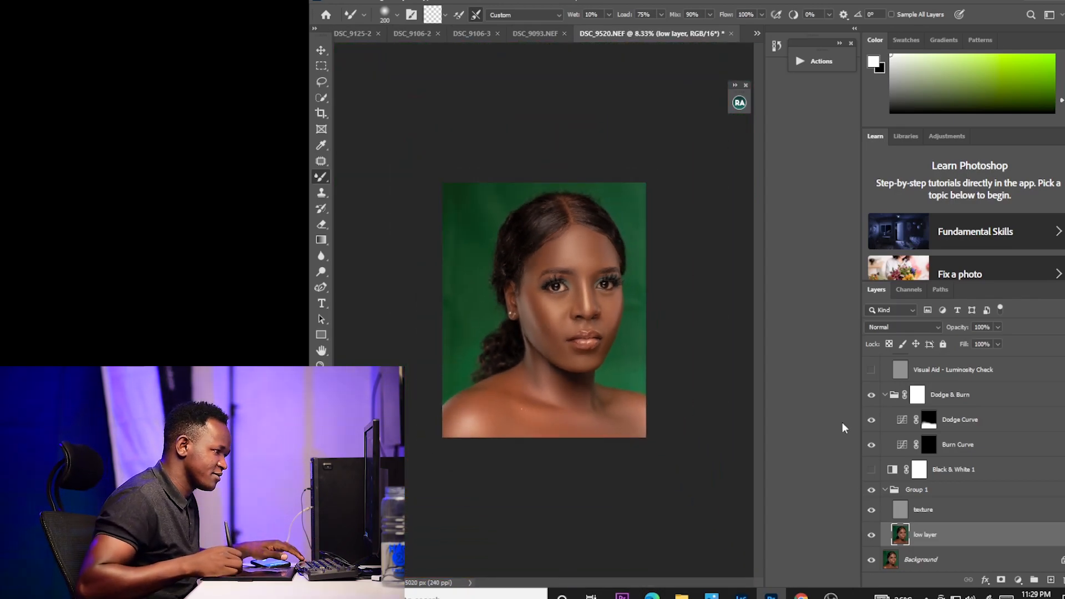
{"action": "key", "text": "ctrl+plus"}
{"action": "key", "text": "ctrl+plus"}
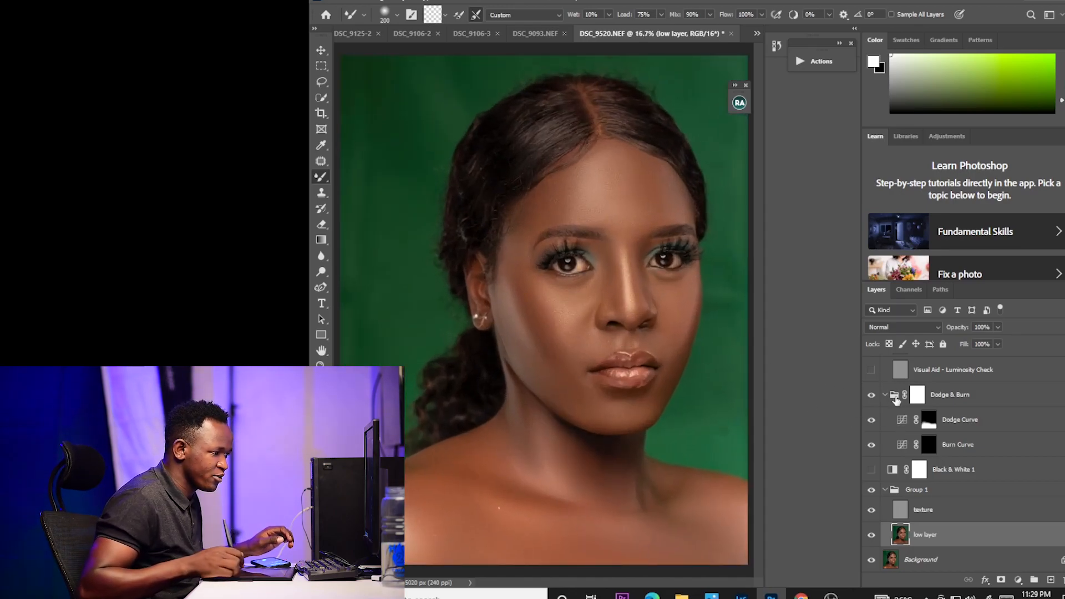
- Collapse the upper Dodge & Burn group and Group 1, and group all the retouching layers above the Background together
{"action": "scroll", "coordinate": [950, 463], "scroll_direction": "up", "scroll_amount": 5}
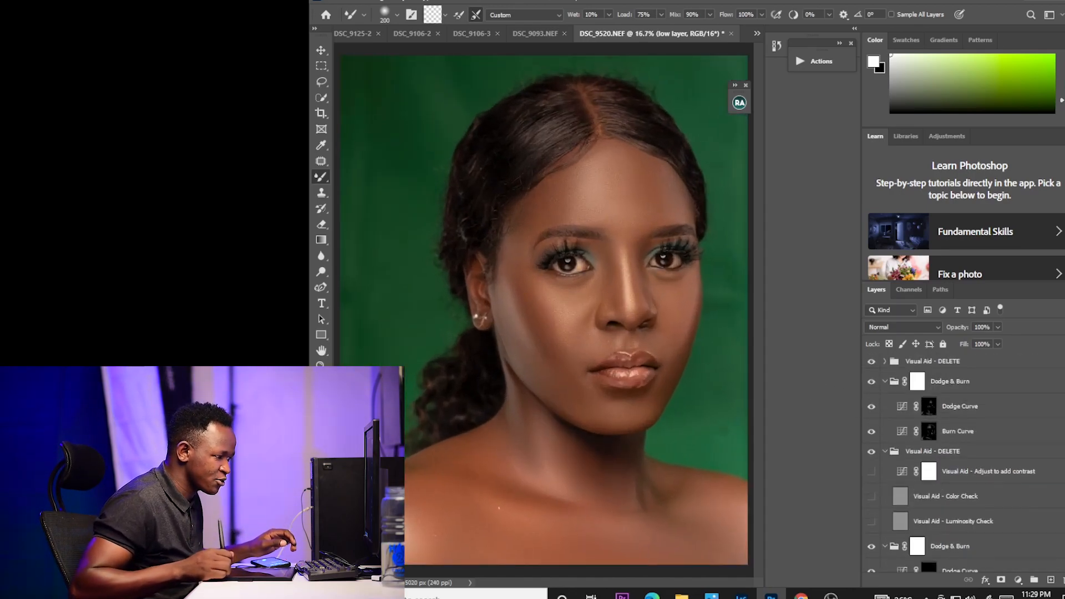
{"action": "left_click", "coordinate": [885, 382]}
{"action": "left_click", "coordinate": [924, 361]}
{"action": "scroll", "coordinate": [924, 422], "scroll_direction": "down", "scroll_amount": 4}
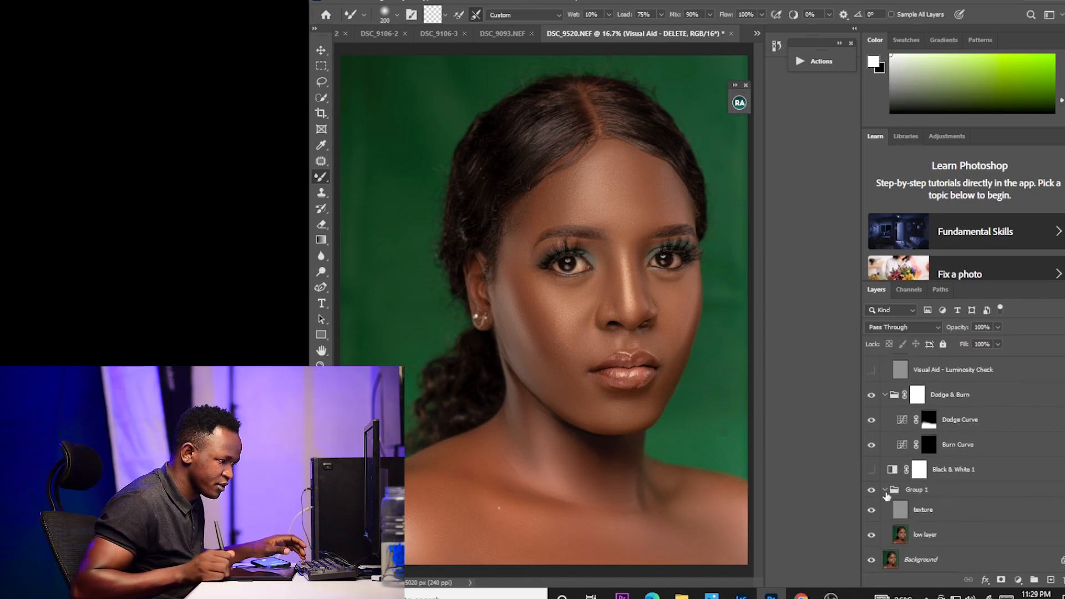
{"action": "left_click", "coordinate": [885, 491]}
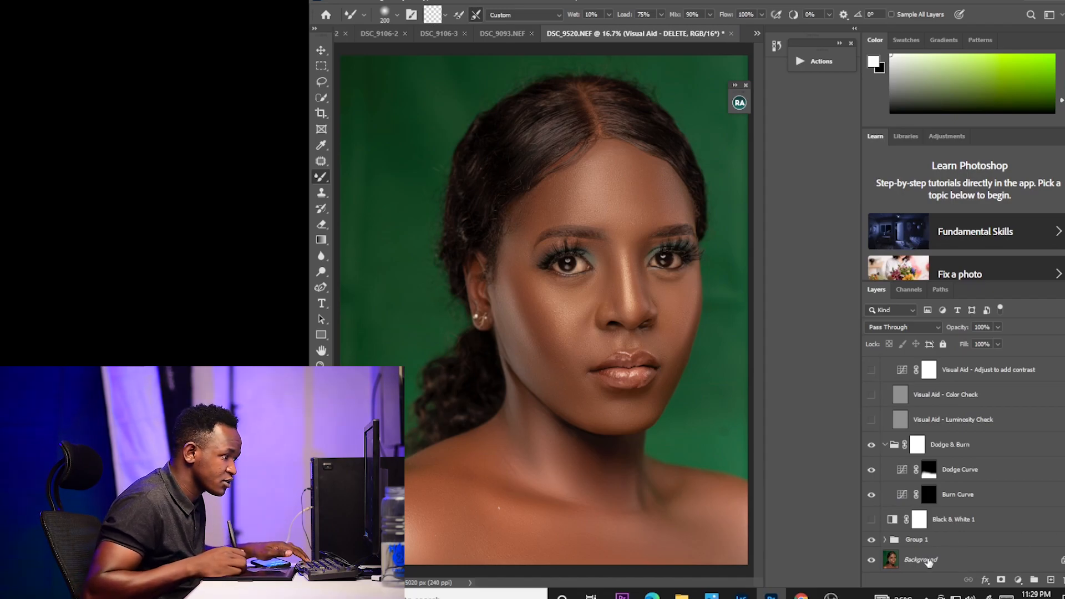
{"action": "left_click", "coordinate": [935, 542]}
{"action": "scroll", "coordinate": [982, 410], "scroll_direction": "up", "scroll_amount": 1}
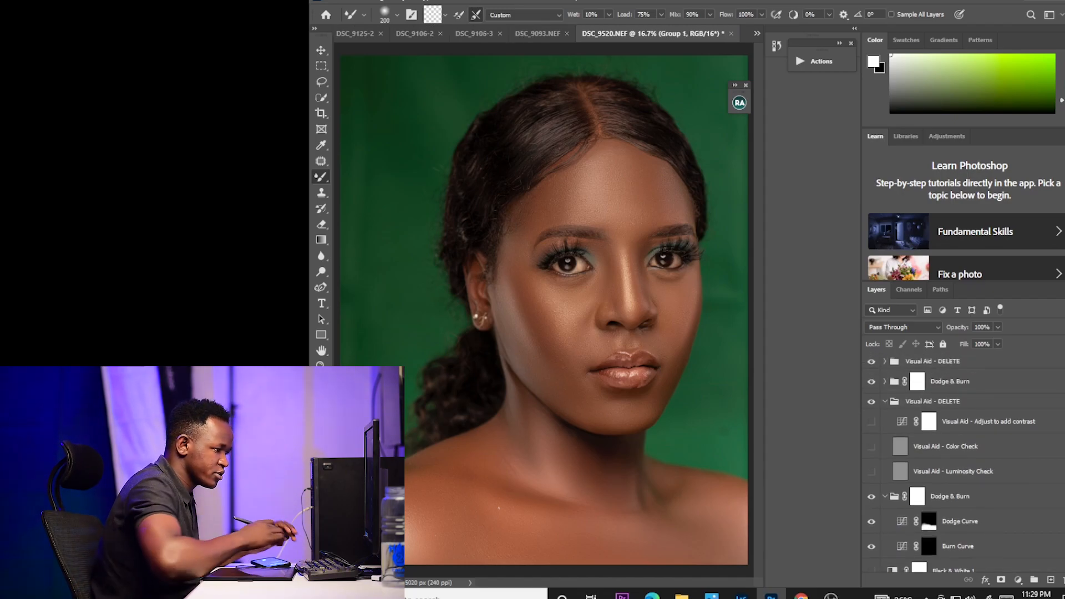
{"action": "left_click", "coordinate": [894, 362], "text": "shift"}
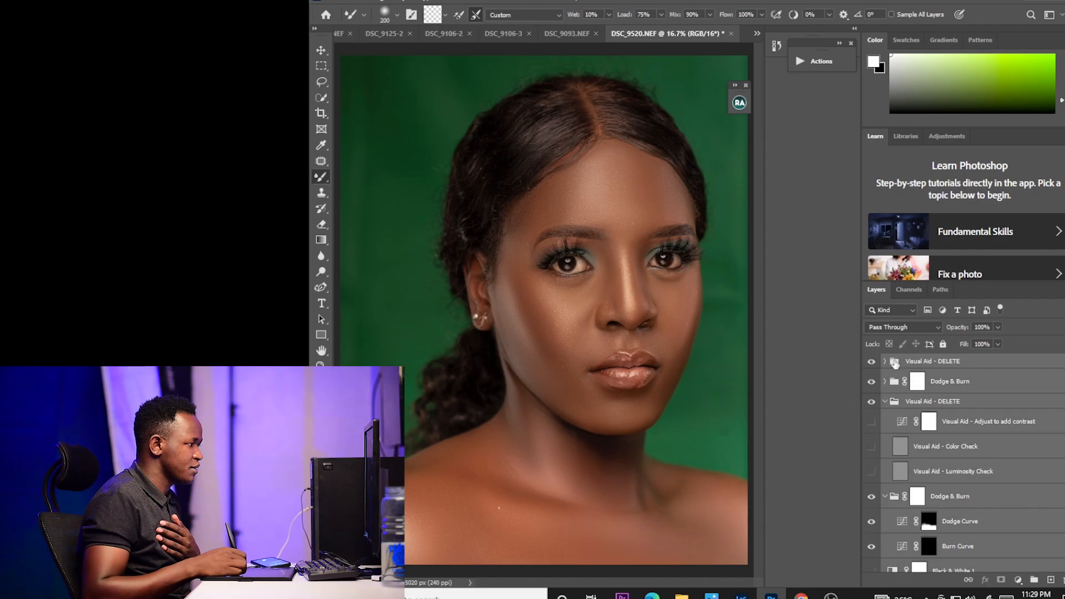
{"action": "key", "text": "ctrl+g"}
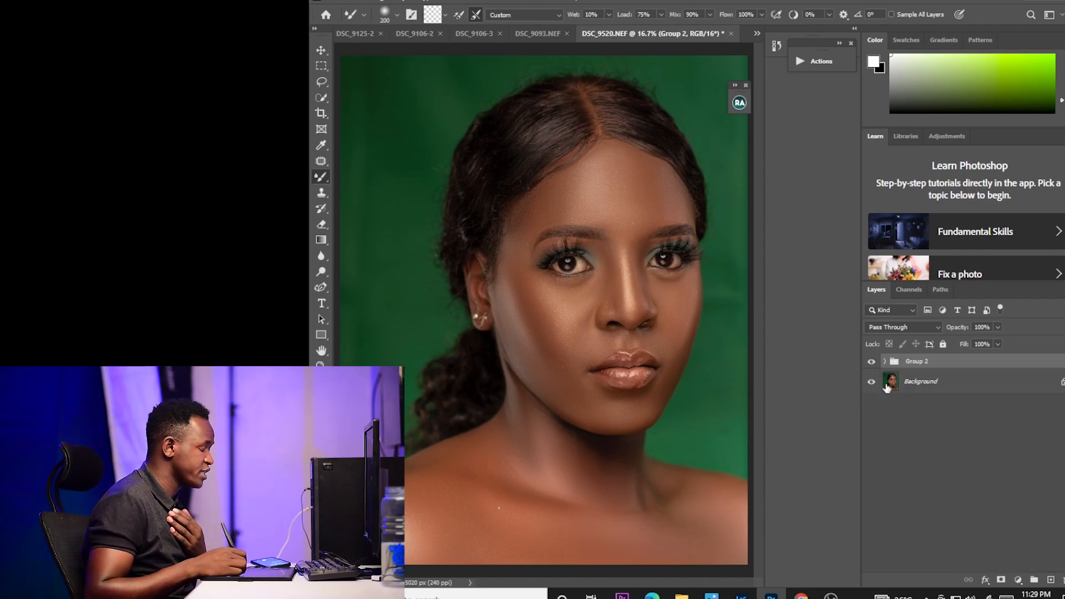
- Compare the portrait before and after retouching by toggling the visibility of Group 2
{"action": "left_click", "coordinate": [871, 362]}
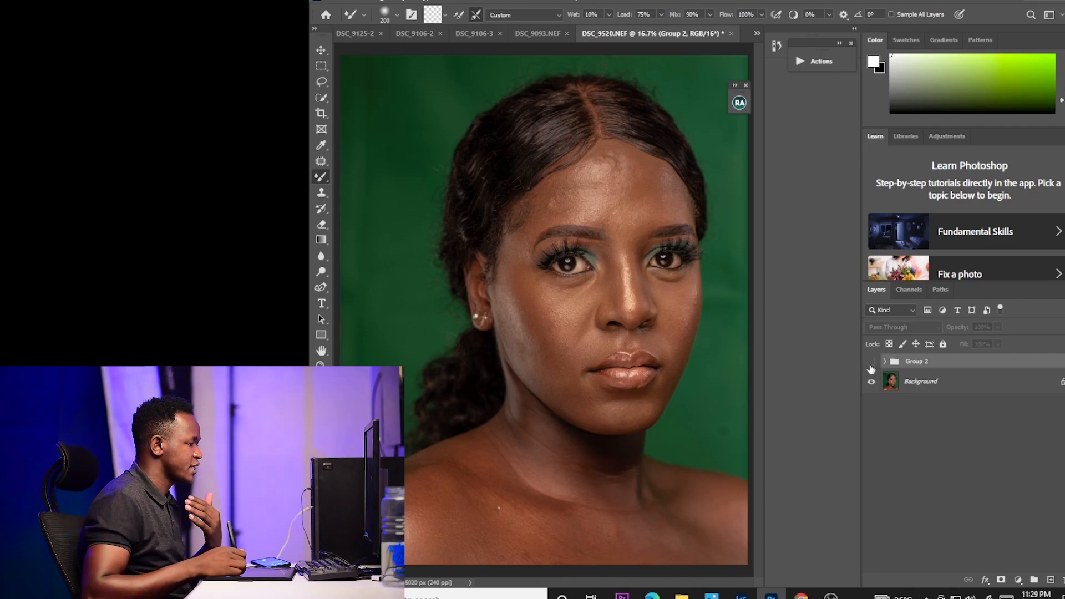
{"action": "left_click", "coordinate": [871, 362]}
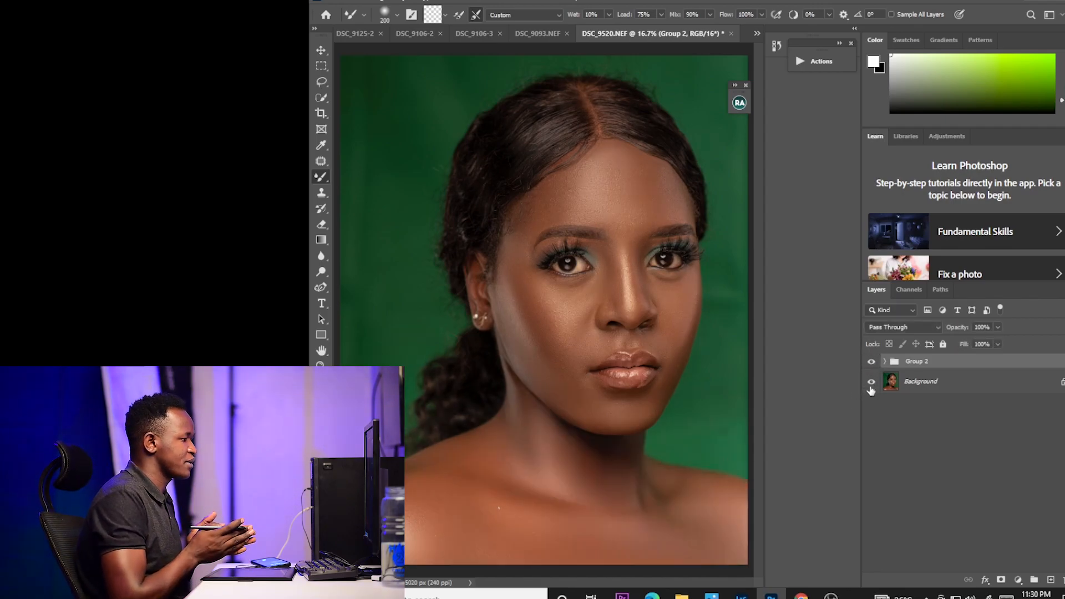
{"action": "left_click", "coordinate": [871, 361]}
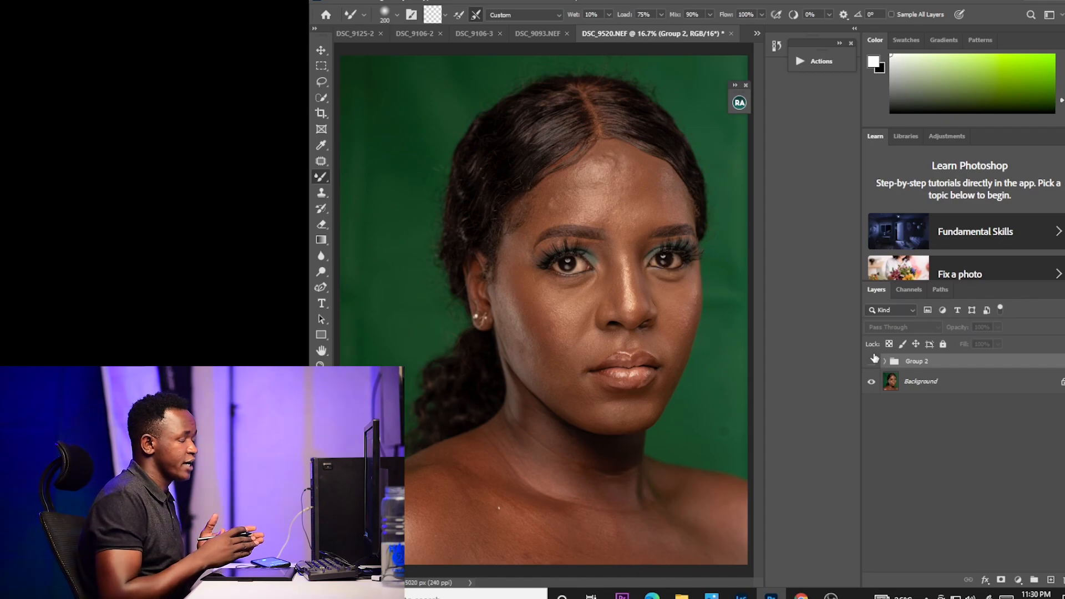
{"action": "left_click", "coordinate": [871, 361]}
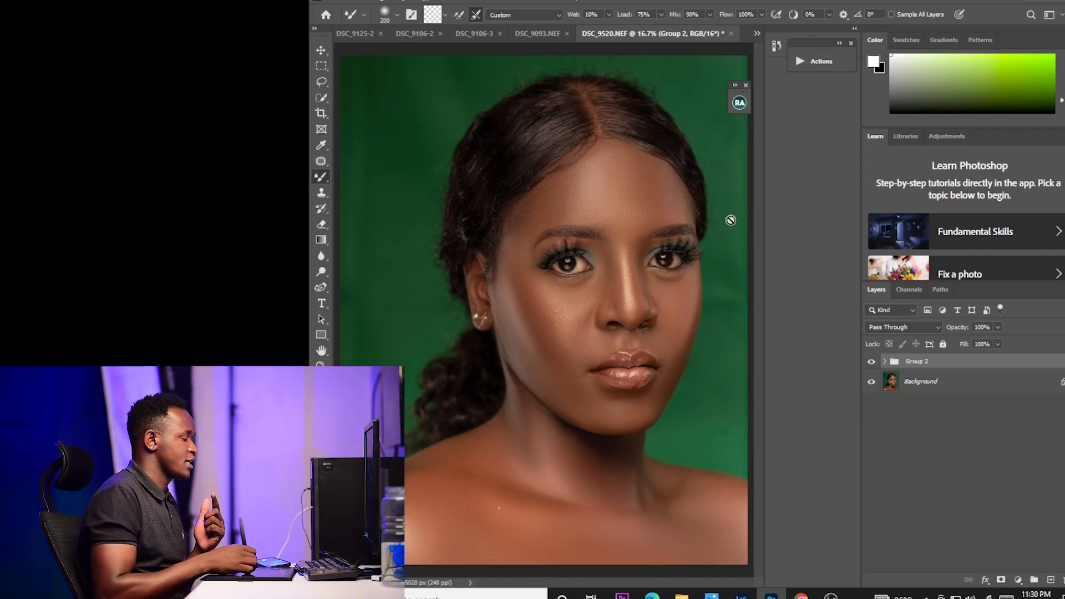
- Run the Magical Skin Tone action from Beauty Retouch v3.3 and invert the Skin Tone Correction mask to white
{"action": "left_click", "coordinate": [740, 102]}
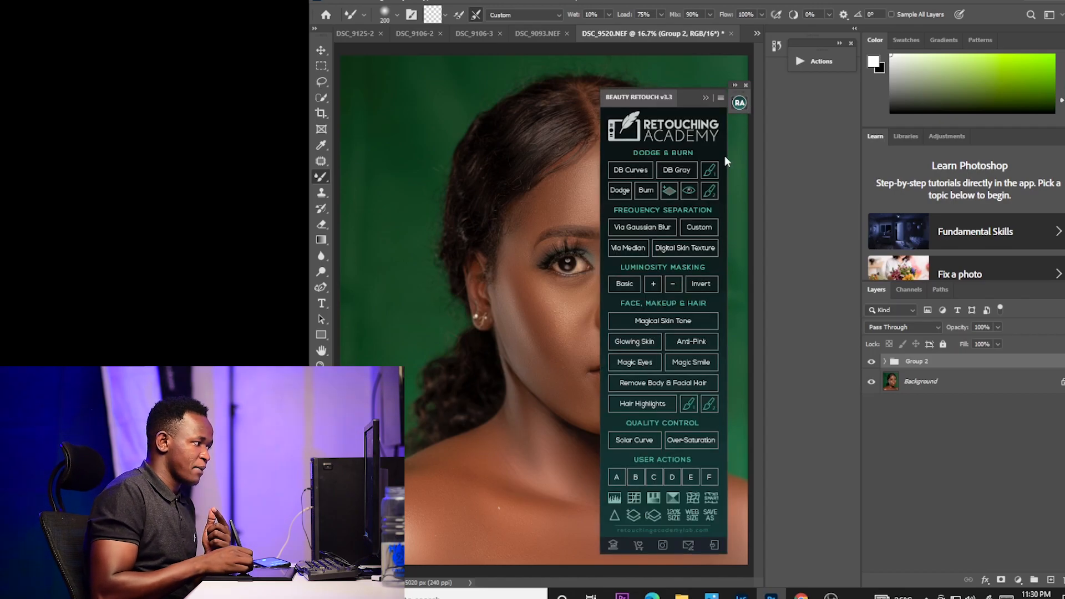
{"action": "left_click", "coordinate": [667, 328]}
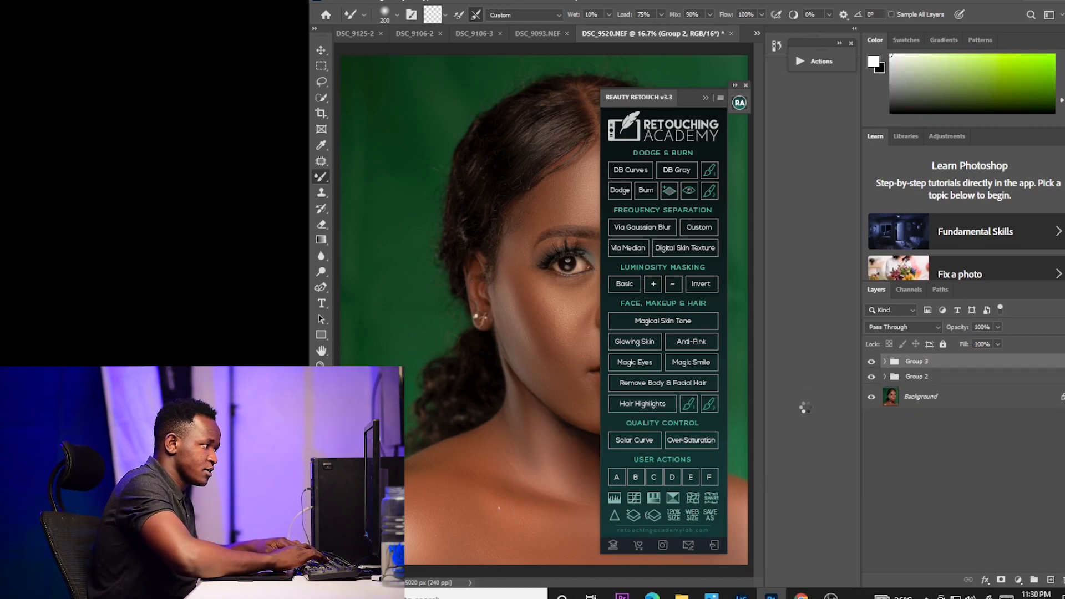
{"action": "left_click", "coordinate": [705, 98]}
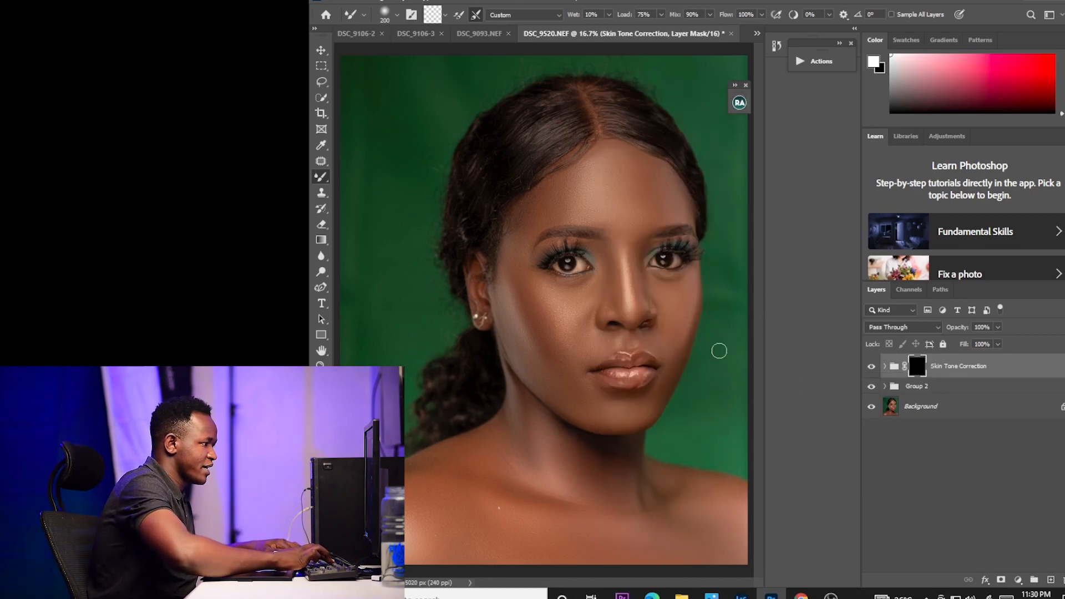
{"action": "key", "text": "ctrl+i"}
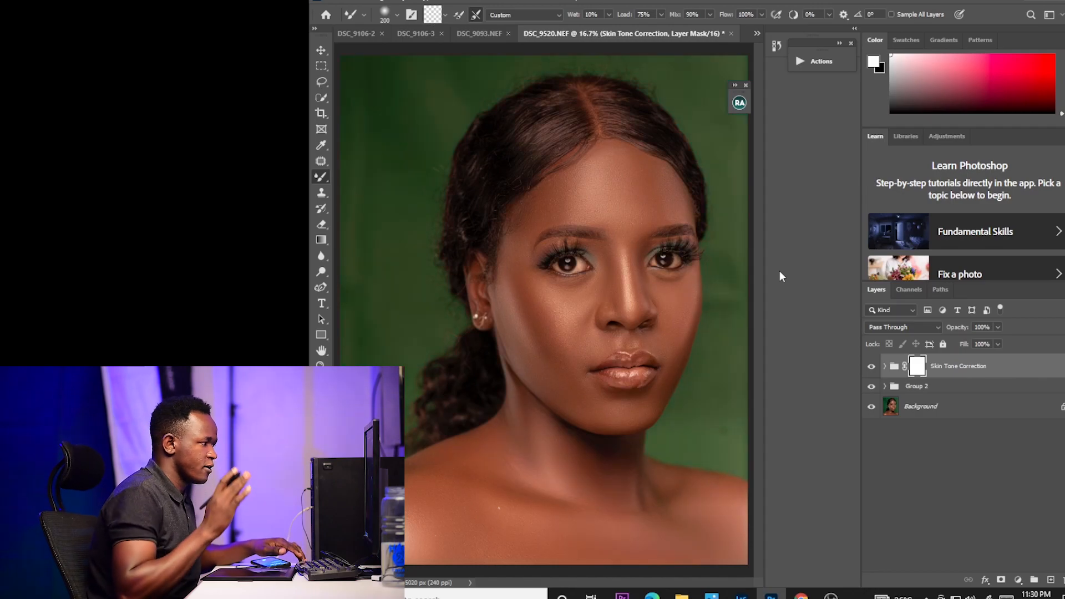
- Mask the skin tone correction off the green background and hair with a black 1000 px Brush at 100% flow
{"action": "key", "text": "ctrl+minus"}
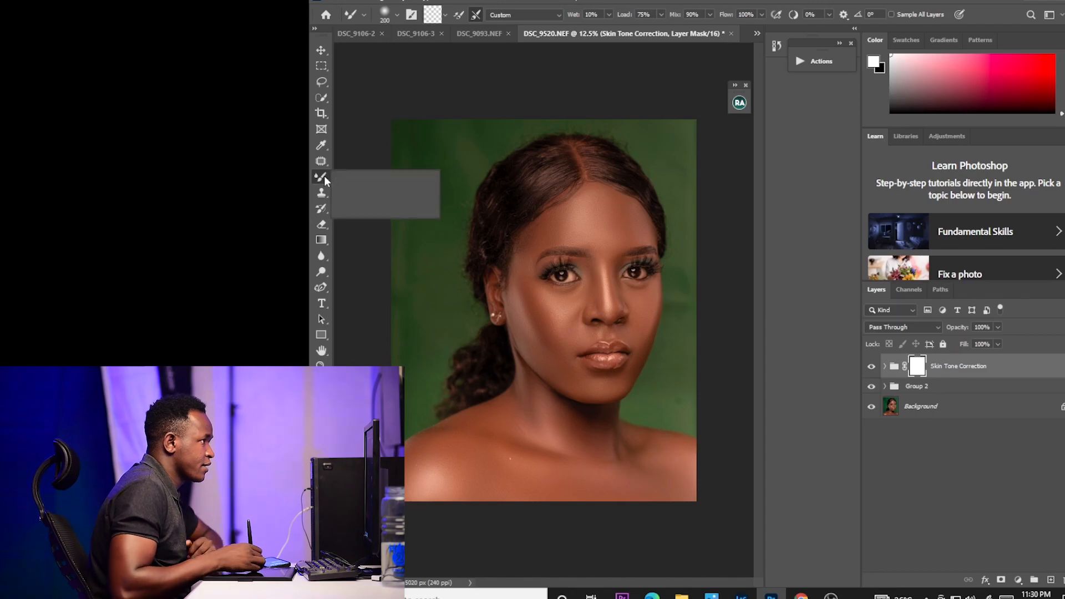
{"action": "key", "text": "shift+b"}
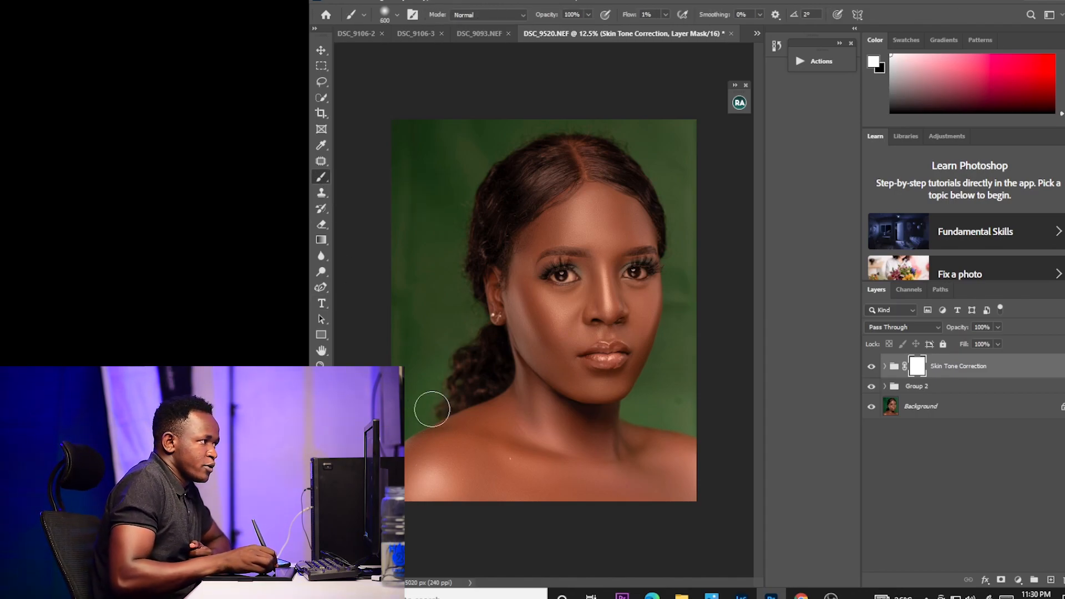
{"action": "key", "text": "x"}
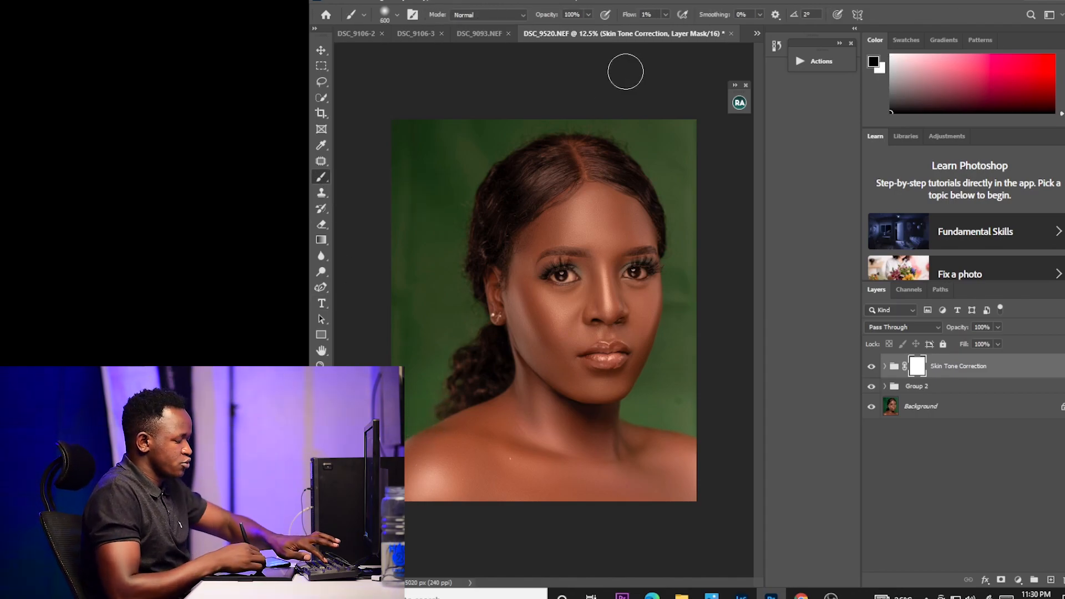
{"action": "left_click", "coordinate": [665, 14]}
{"action": "left_click_drag", "start_coordinate": [728, 32], "coordinate": [731, 32]}
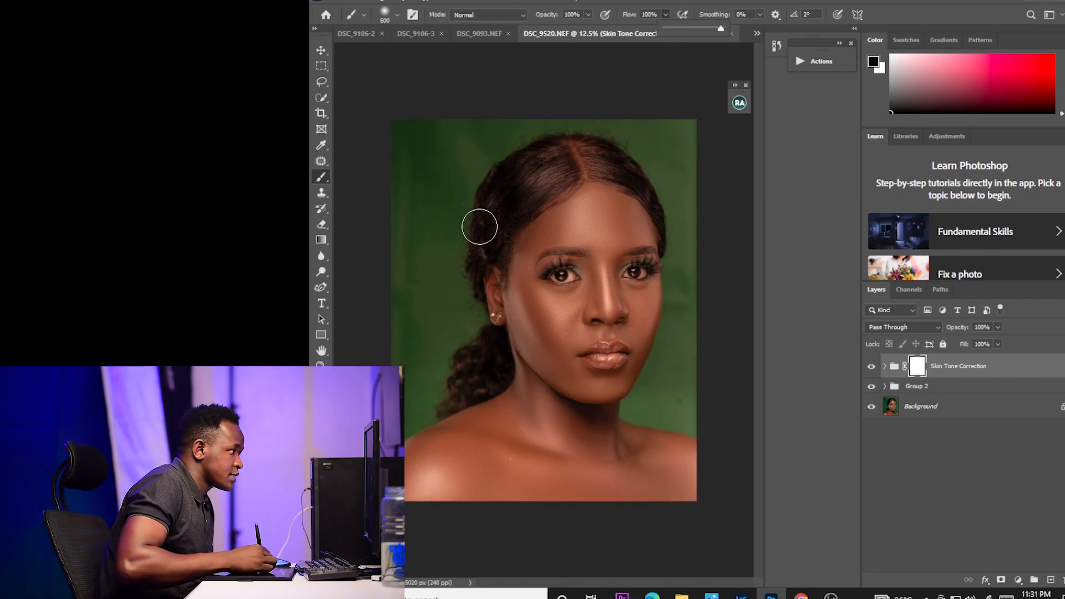
{"action": "key", "text": "]"}
{"action": "key", "text": "]"}
{"action": "key", "text": "]"}
{"action": "key", "text": "]"}
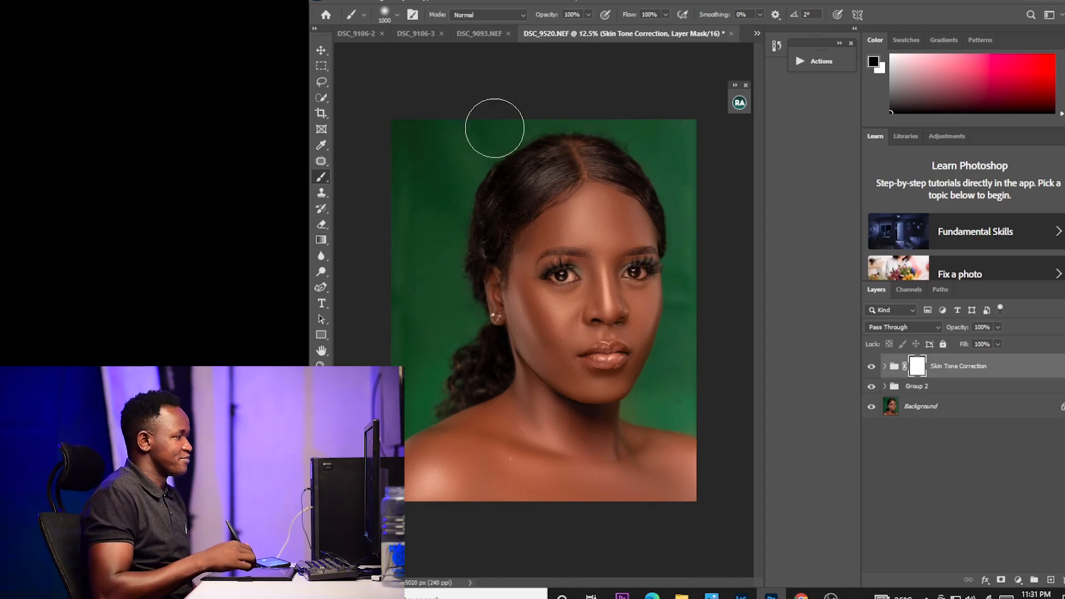
{"action": "mouse_move", "coordinate": [665, 128]}
{"action": "left_mouse_down"}
{"action": "mouse_move", "coordinate": [601, 140]}
{"action": "mouse_move", "coordinate": [688, 161]}
{"action": "mouse_move", "coordinate": [673, 115]}
{"action": "left_mouse_up"}
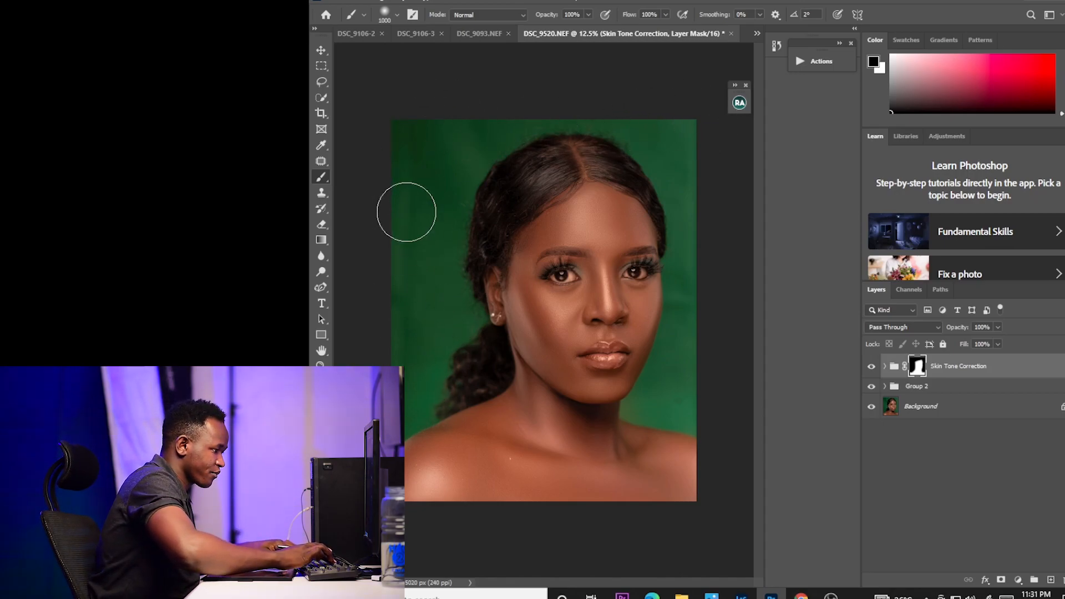
- Mask the skin tone correction off both eyes with the black brush reduced to 125 px
{"action": "key", "text": "ctrl+plus"}
{"action": "key", "text": "ctrl+plus"}
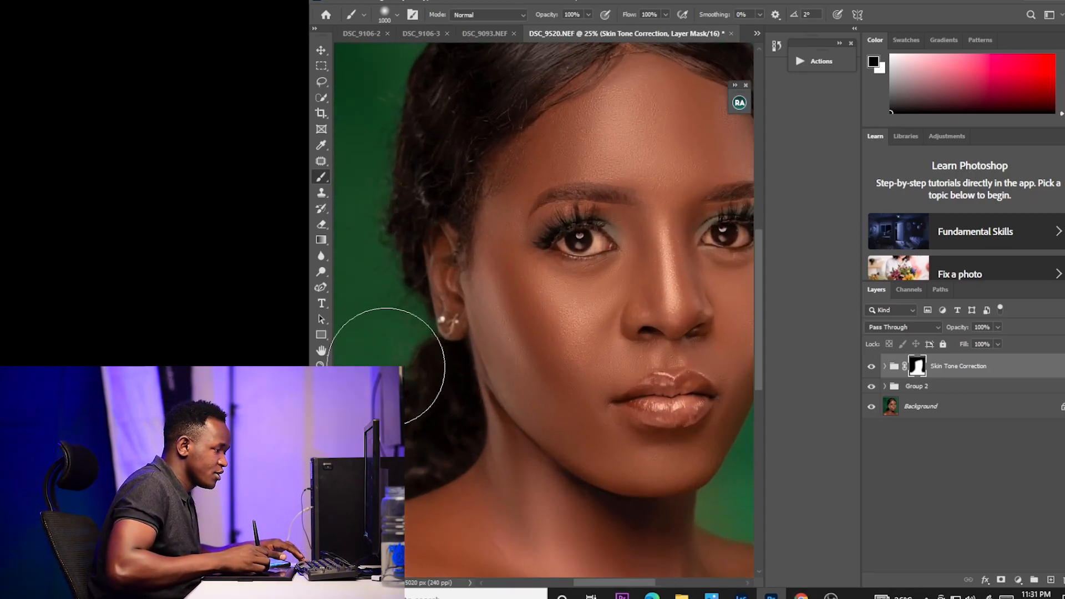
{"action": "key", "text": "ctrl+minus"}
{"action": "key", "text": "ctrl+minus"}
{"action": "key", "text": "ctrl+minus"}
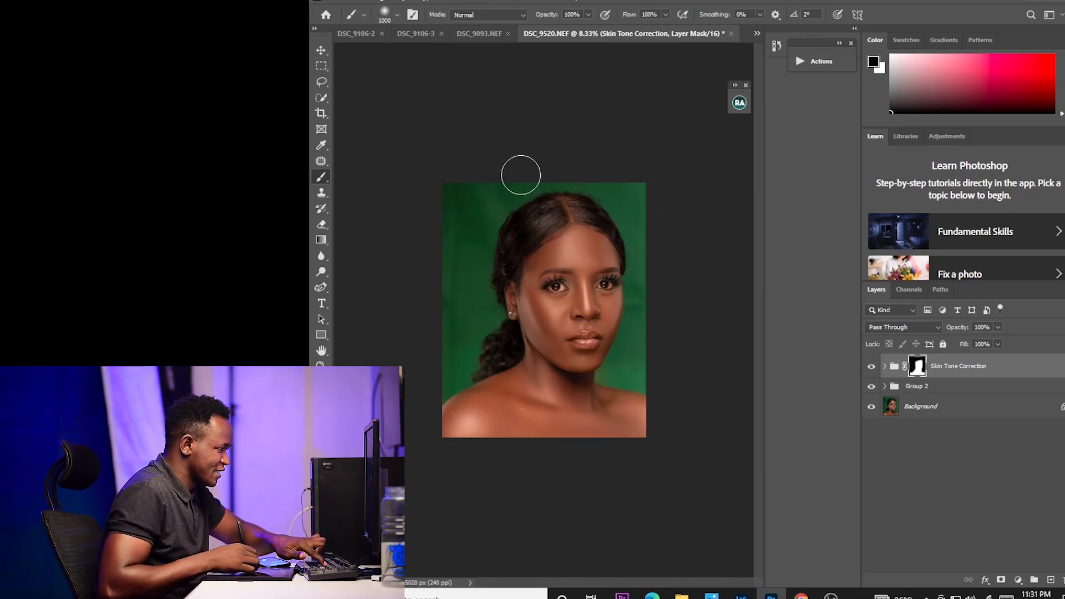
{"action": "key", "text": "ctrl+plus"}
{"action": "key", "text": "ctrl+plus"}
{"action": "key", "text": "ctrl+plus"}
{"action": "key", "text": "ctrl+plus"}
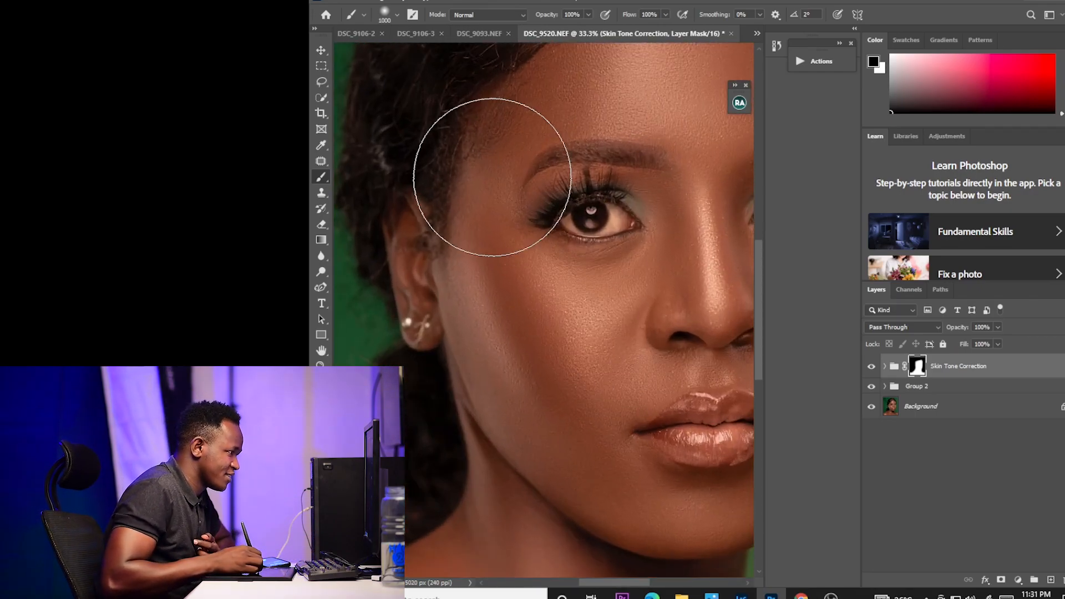
{"action": "key", "text": "bracketleft"}
{"action": "key", "text": "bracketleft"}
{"action": "key", "text": "bracketleft"}
{"action": "key", "text": "bracketleft"}
{"action": "key", "text": "bracketleft"}
{"action": "key", "text": "bracketleft"}
{"action": "key", "text": "bracketleft"}
{"action": "key", "text": "bracketleft"}
{"action": "key", "text": "bracketleft"}
{"action": "key", "text": "bracketleft"}
{"action": "key", "text": "bracketleft"}
{"action": "key", "text": "bracketleft"}
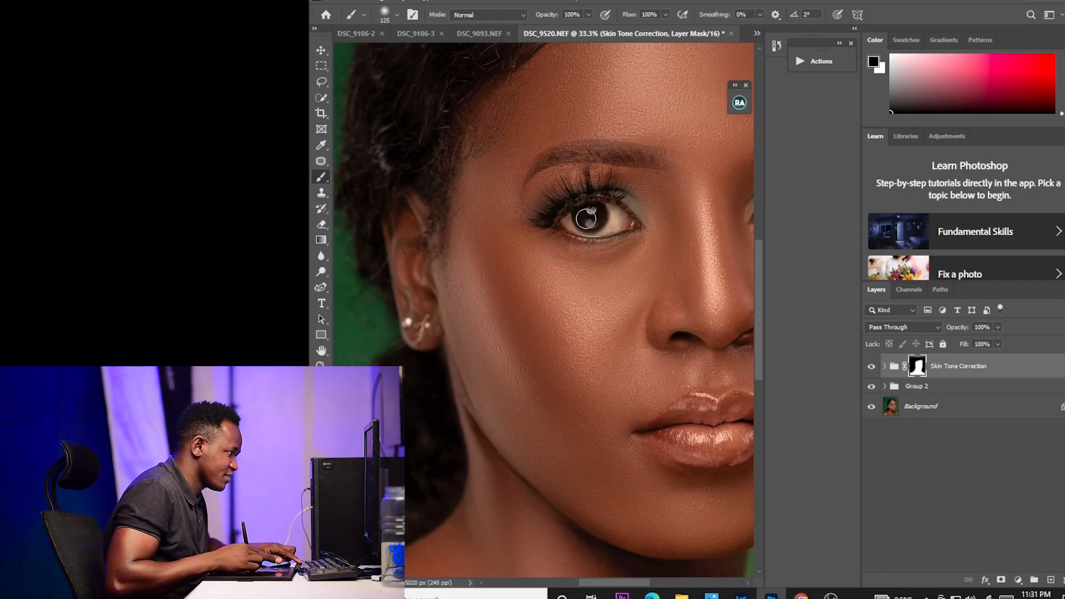
{"action": "mouse_move", "coordinate": [696, 231]}
{"action": "left_mouse_down"}
{"action": "mouse_move", "coordinate": [538, 266]}
{"action": "mouse_move", "coordinate": [397, 366]}
{"action": "mouse_move", "coordinate": [651, 333]}
{"action": "left_mouse_up"}
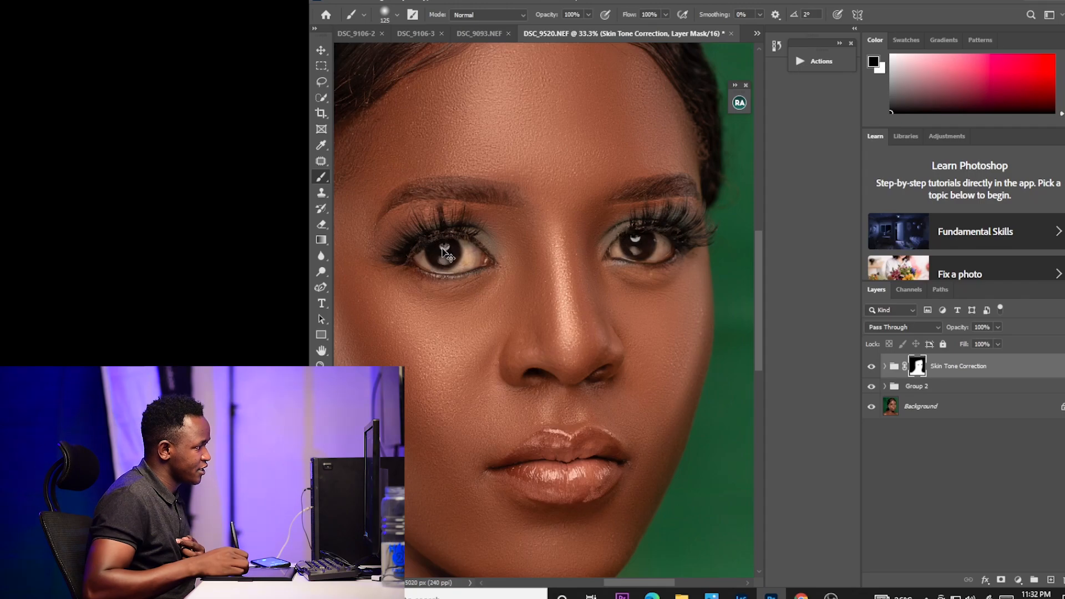
- Compare the whole portrait with and without the Skin Tone Correction group
{"action": "key", "text": "ctrl+minus"}
{"action": "key", "text": "ctrl+minus"}
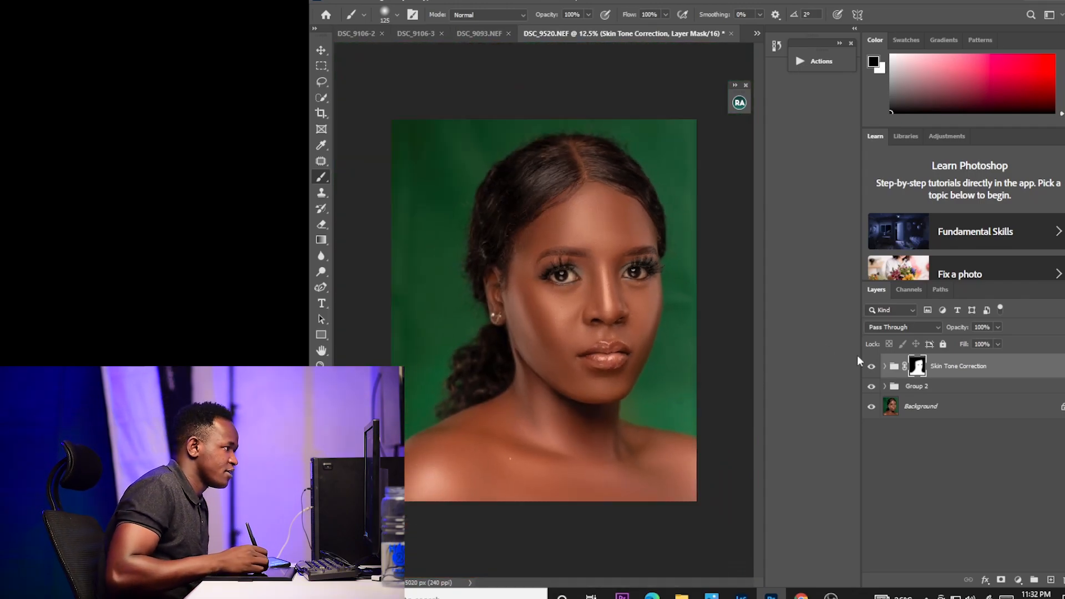
{"action": "left_click", "coordinate": [872, 367]}
{"action": "left_click", "coordinate": [872, 367]}
{"action": "left_click", "coordinate": [872, 367]}
{"action": "left_click", "coordinate": [871, 367]}
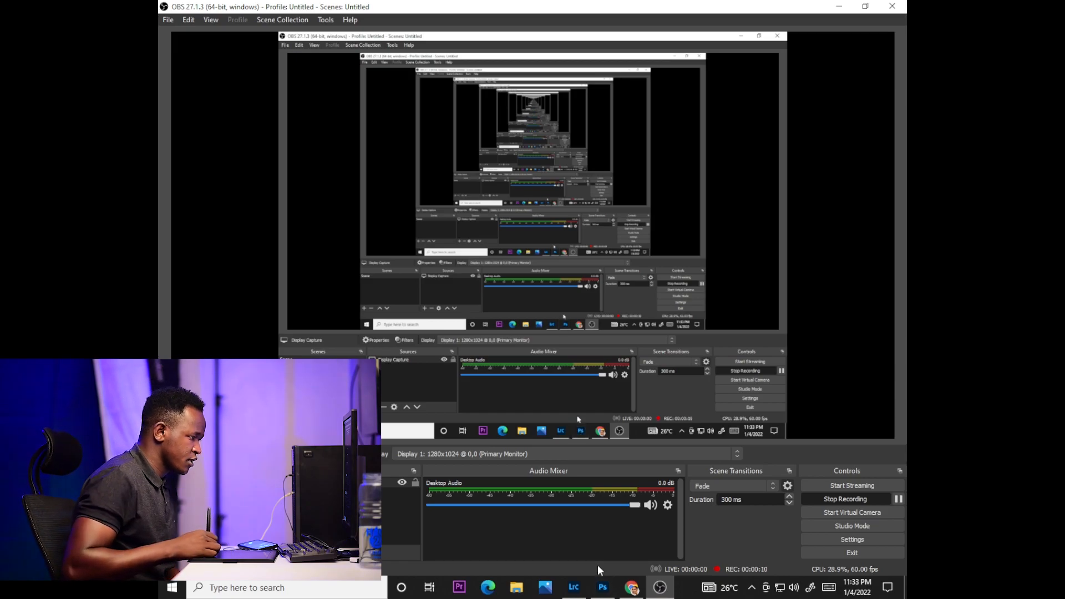
- Switch back to Photoshop and remove the light speck on the chest on Group 1's texture layer with the Spot Healing Brush at 25 px
{"action": "left_click", "coordinate": [598, 584]}
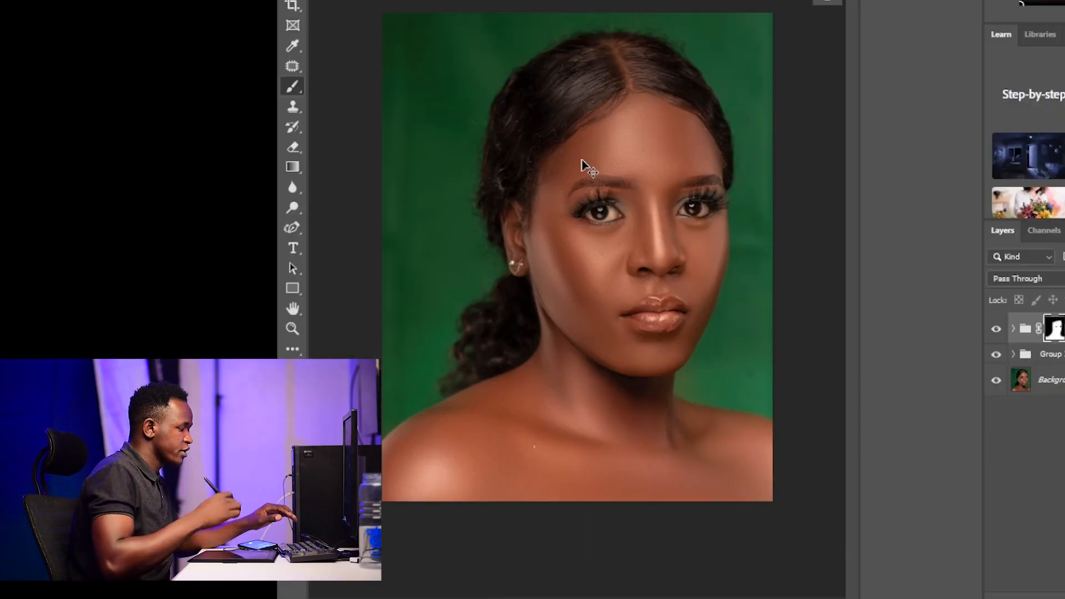
{"action": "key", "text": "ctrl+plus"}
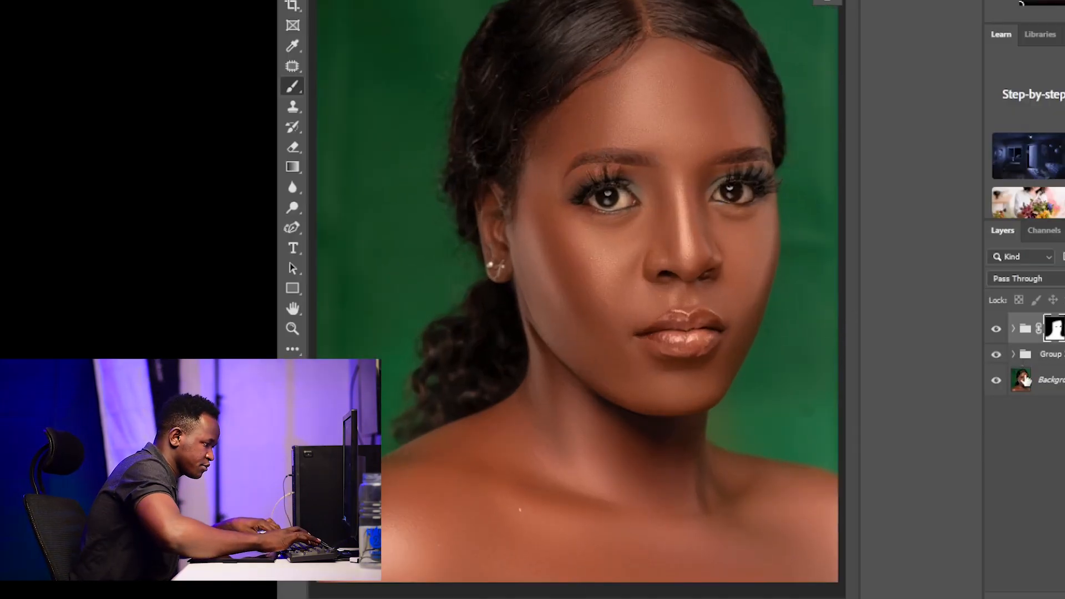
{"action": "left_click", "coordinate": [1013, 354]}
{"action": "scroll", "coordinate": [1021, 389], "scroll_direction": "down", "scroll_amount": 1}
{"action": "scroll", "coordinate": [1026, 443], "scroll_direction": "down", "scroll_amount": 3}
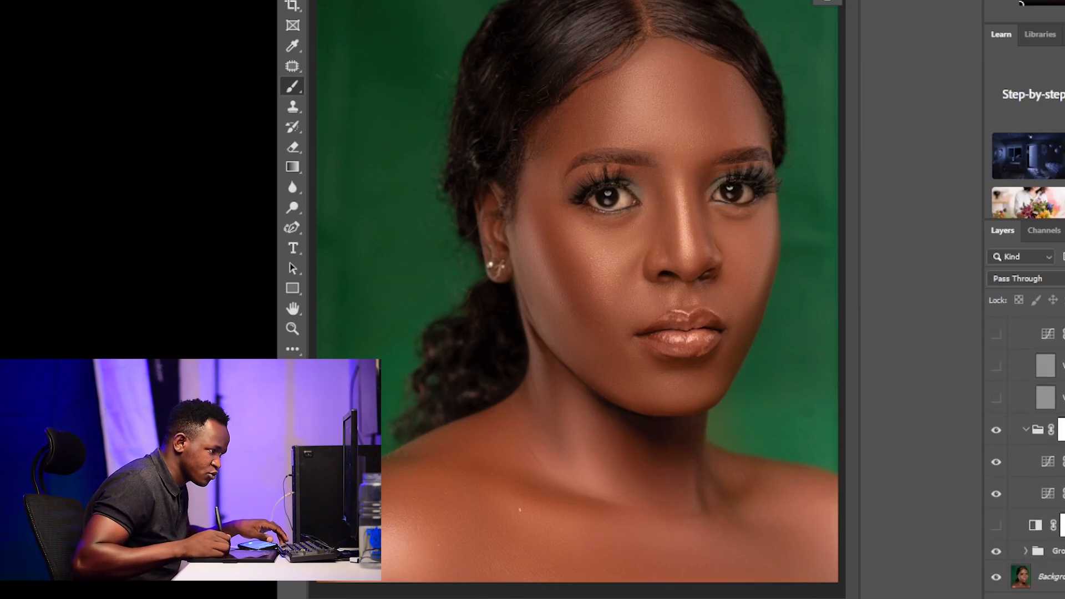
{"action": "left_click", "coordinate": [1025, 551]}
{"action": "left_click", "coordinate": [1045, 576]}
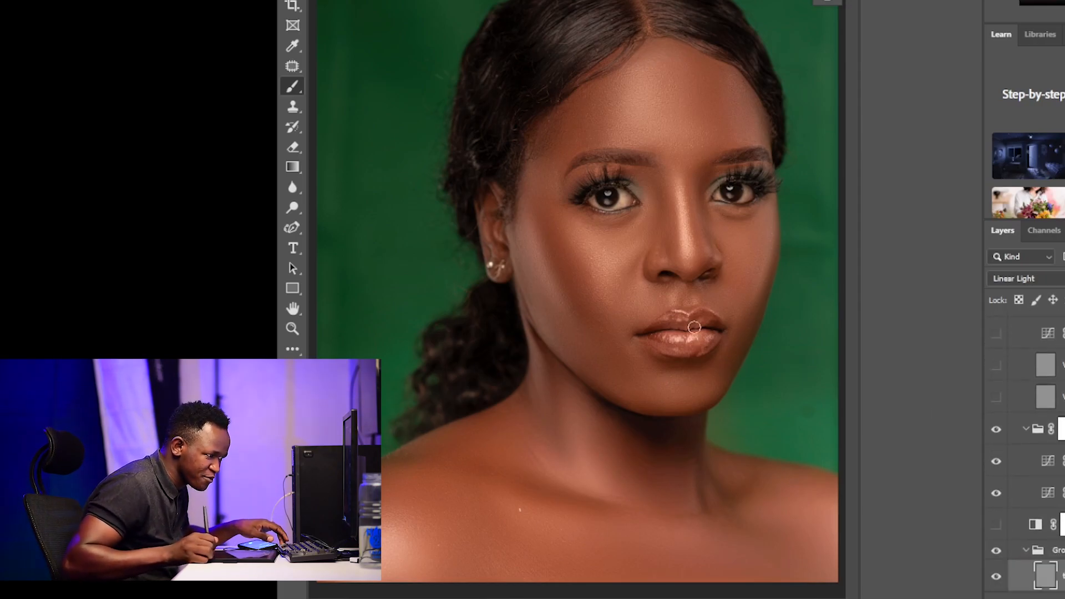
{"action": "right_click", "coordinate": [292, 66]}
{"action": "left_click", "coordinate": [361, 66]}
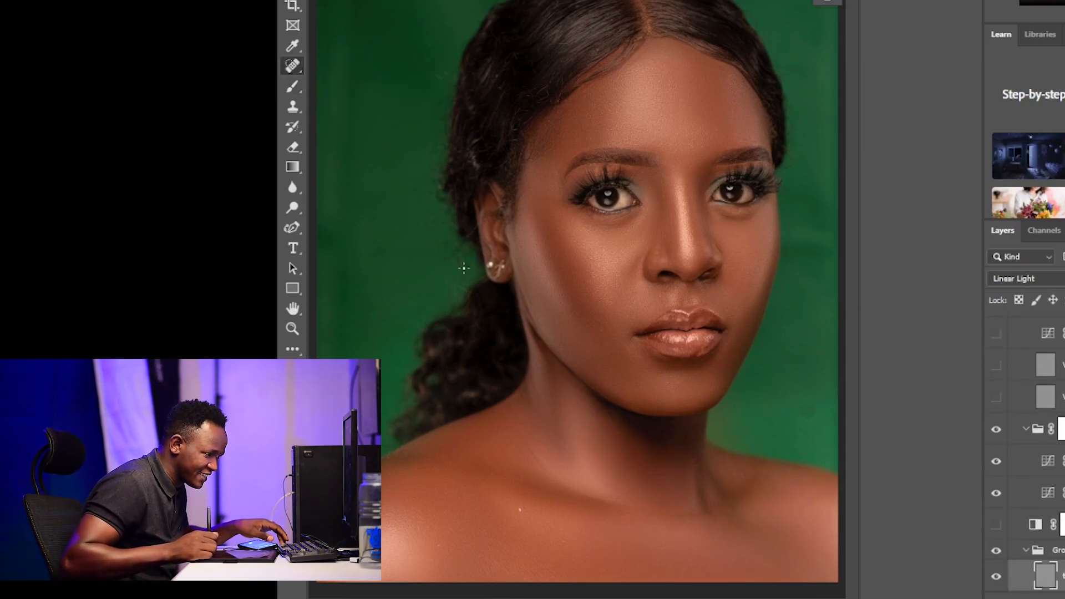
{"action": "left_click_drag", "start_coordinate": [519, 509], "coordinate": [530, 510]}
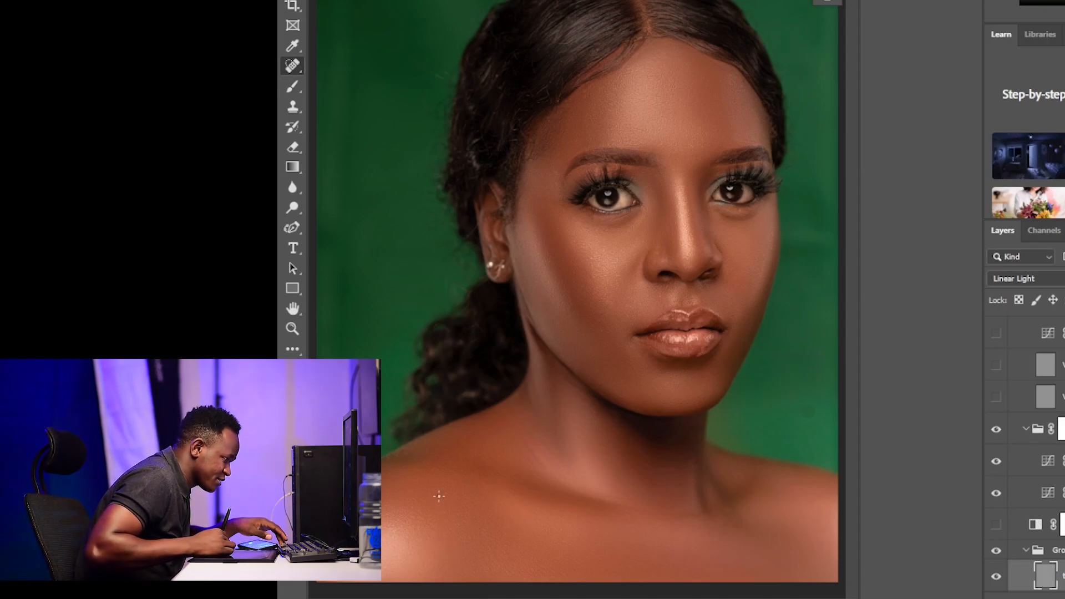
{"action": "key", "text": "ctrl+minus"}
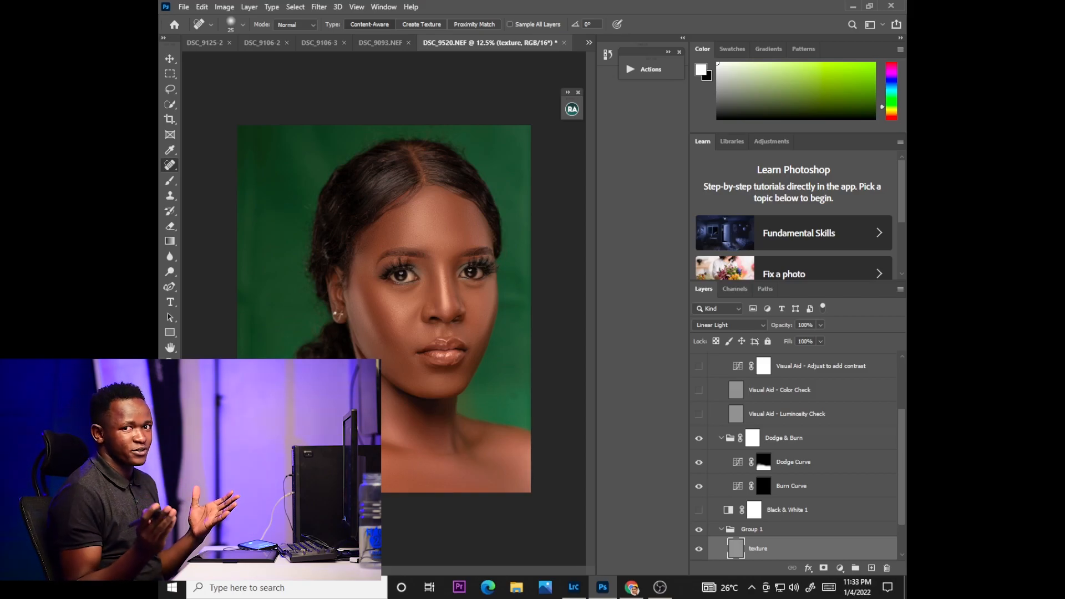
{"action": "left_click_drag", "start_coordinate": [903, 427], "coordinate": [903, 361]}
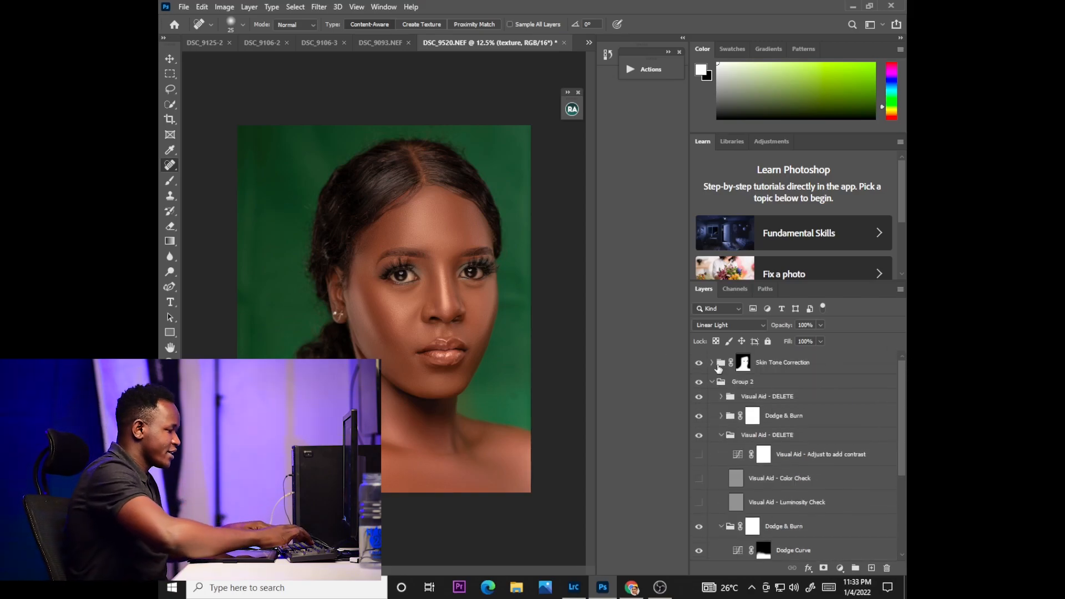
- Collapse Group 2 and compare the portrait with and without Group 2 and the Skin Tone Correction group
{"action": "left_click", "coordinate": [712, 363]}
{"action": "left_click", "coordinate": [711, 363]}
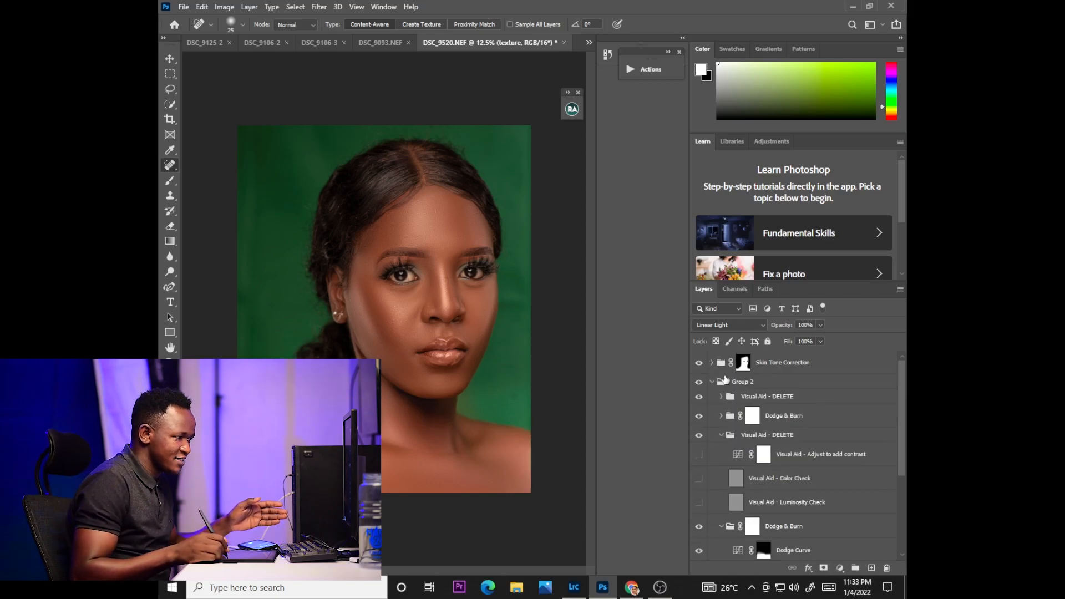
{"action": "left_click", "coordinate": [713, 382]}
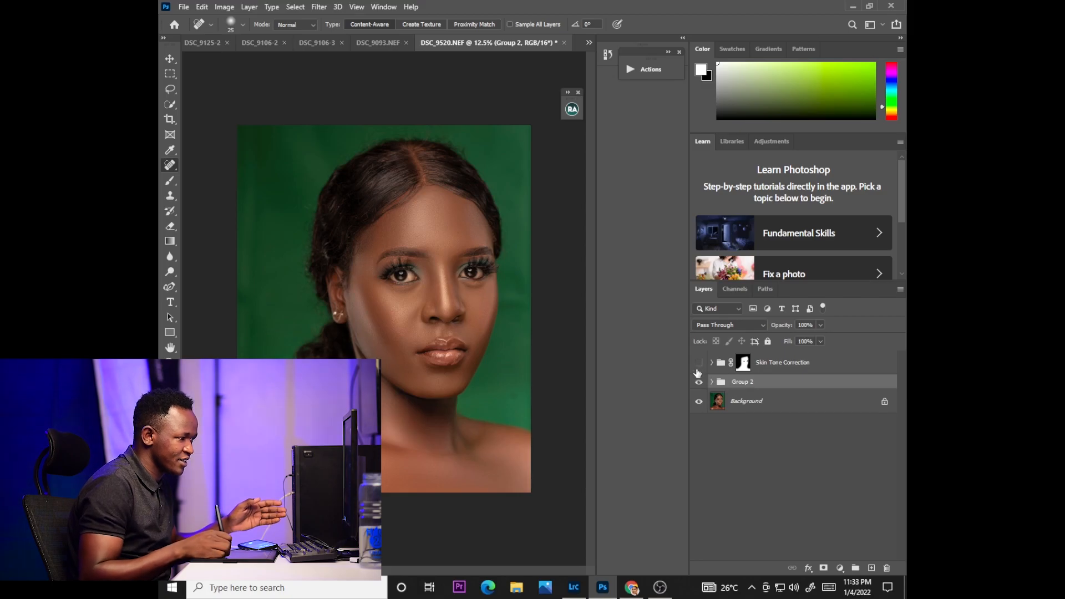
{"action": "left_click", "coordinate": [699, 383]}
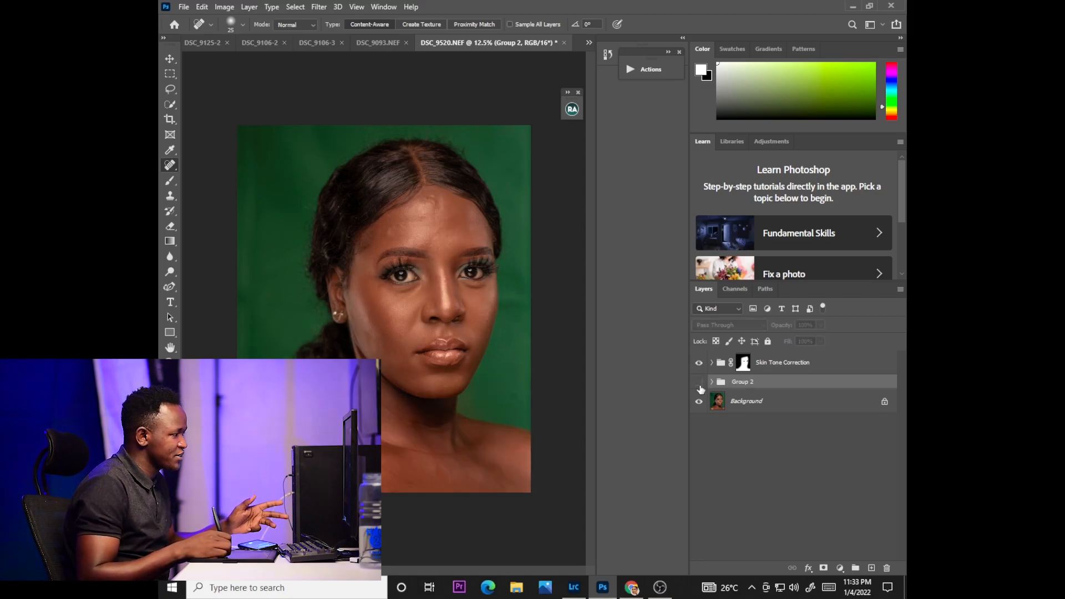
{"action": "left_click", "coordinate": [699, 364]}
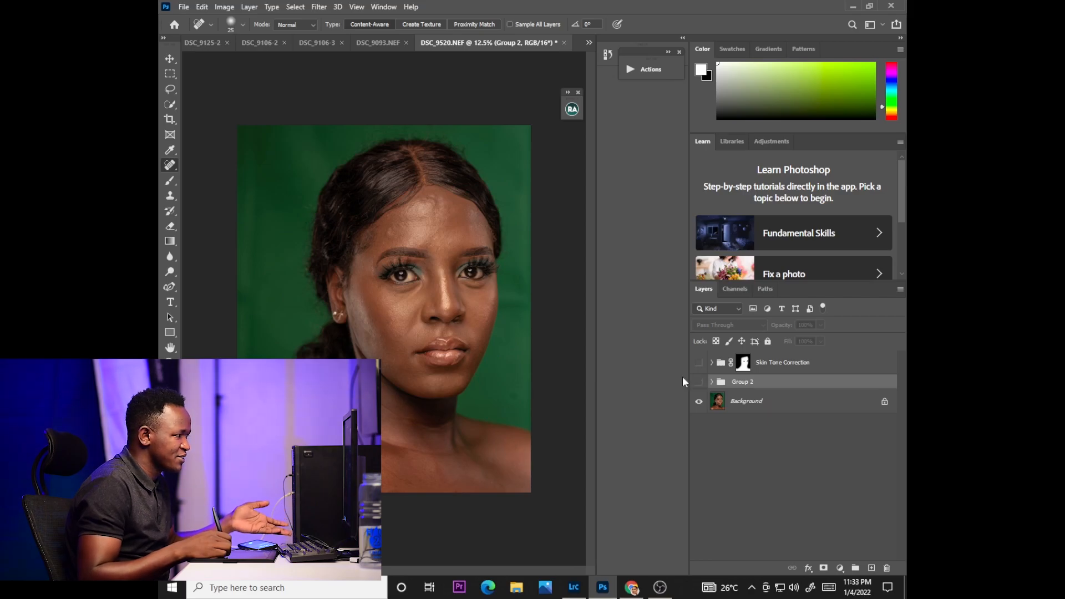
{"action": "left_click_drag", "start_coordinate": [699, 383], "coordinate": [700, 368]}
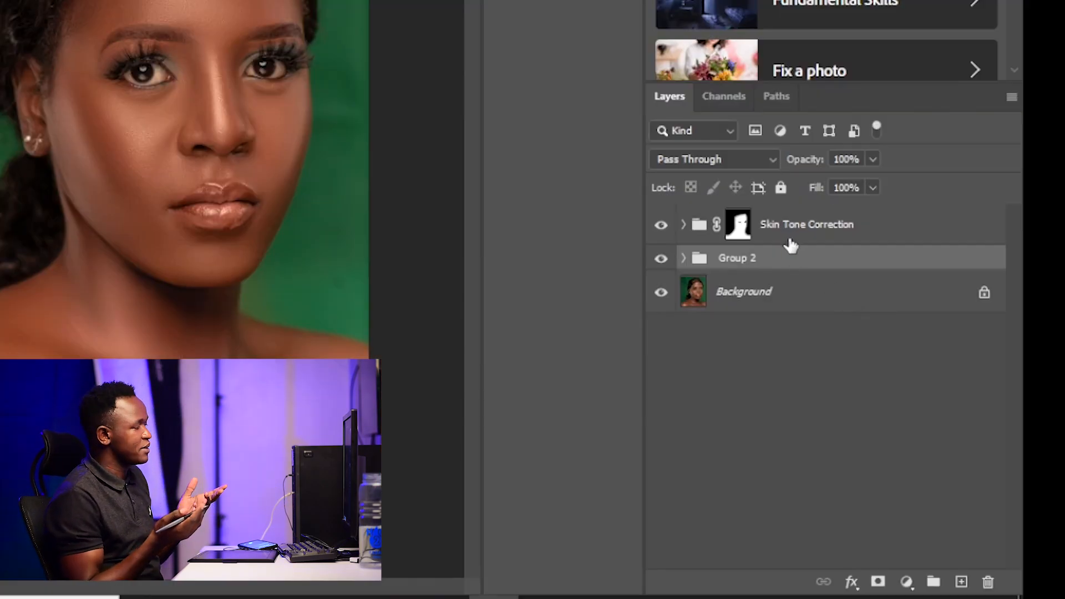
- Add a Photo Filter adjustment layer above the Skin Tone Correction group and set its filter to Cooling Filter (82)
{"action": "left_click", "coordinate": [774, 369]}
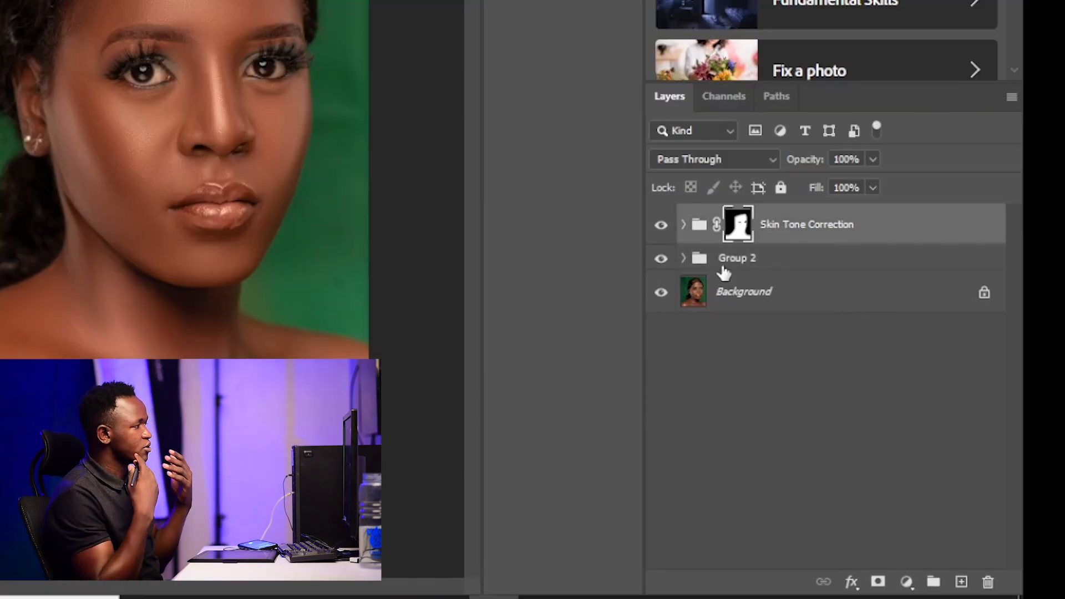
{"action": "left_click", "coordinate": [906, 582]}
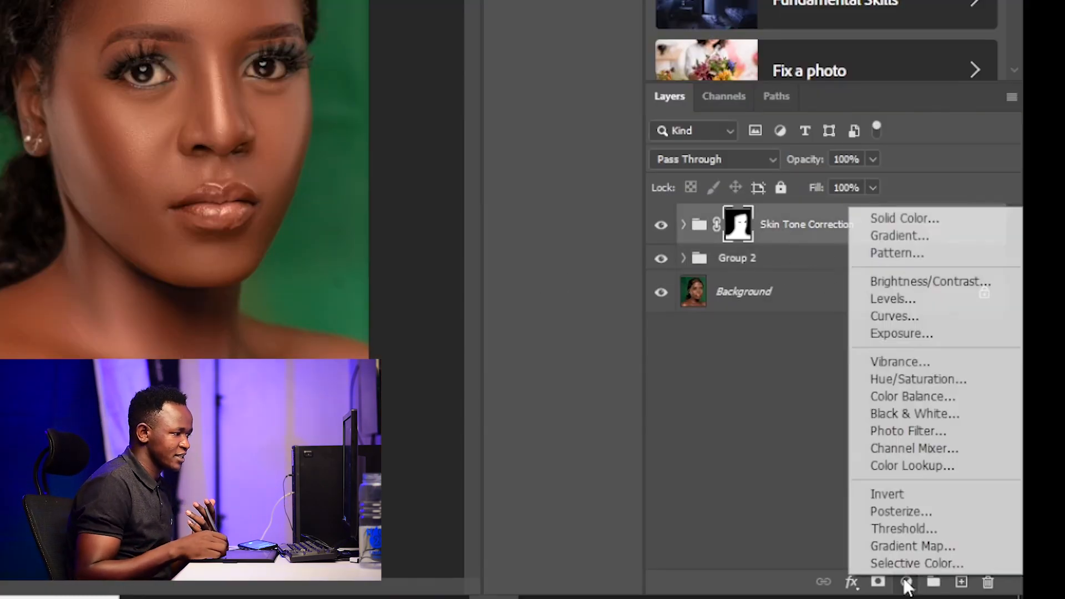
{"action": "left_click", "coordinate": [893, 437]}
{"action": "left_click", "coordinate": [448, 62]}
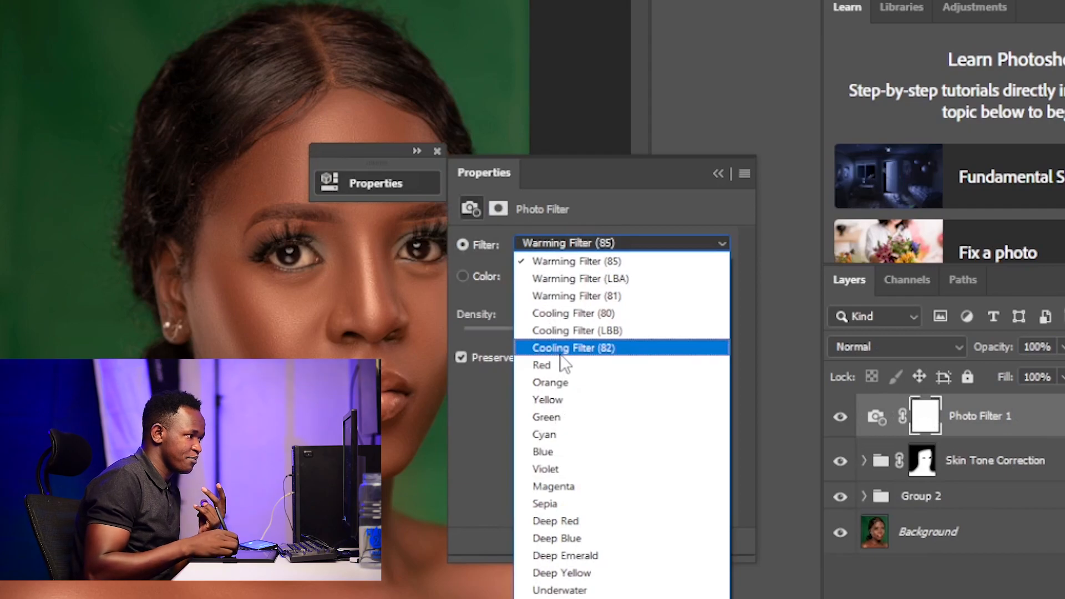
{"action": "left_click", "coordinate": [557, 353]}
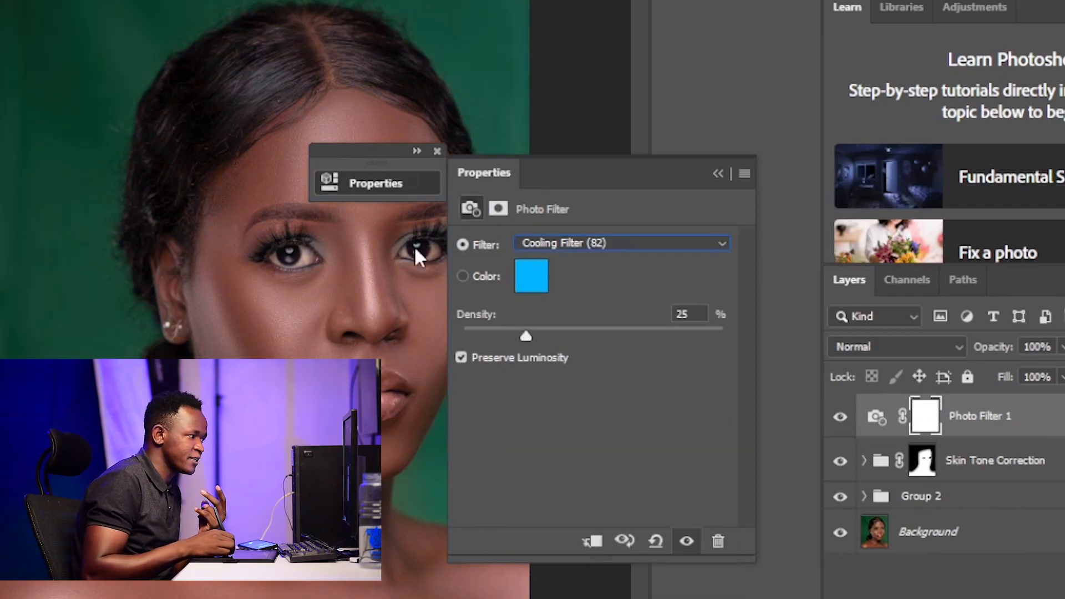
- Lower the photo filter's density to 10% with its properties moved clear of the face, and collapse them
{"action": "left_click", "coordinate": [416, 151]}
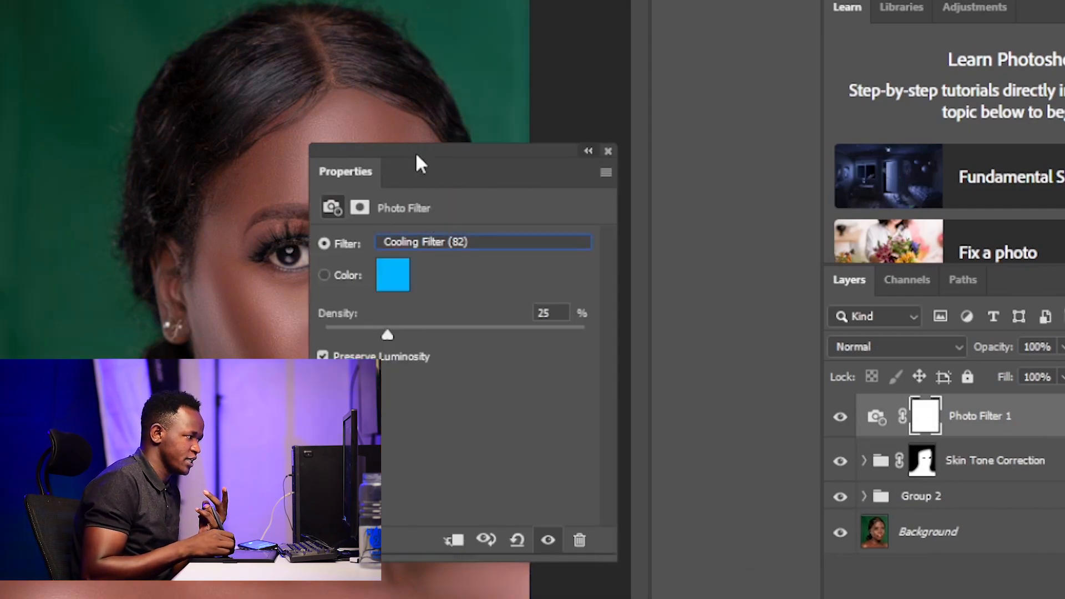
{"action": "left_click_drag", "start_coordinate": [516, 173], "coordinate": [731, 104]}
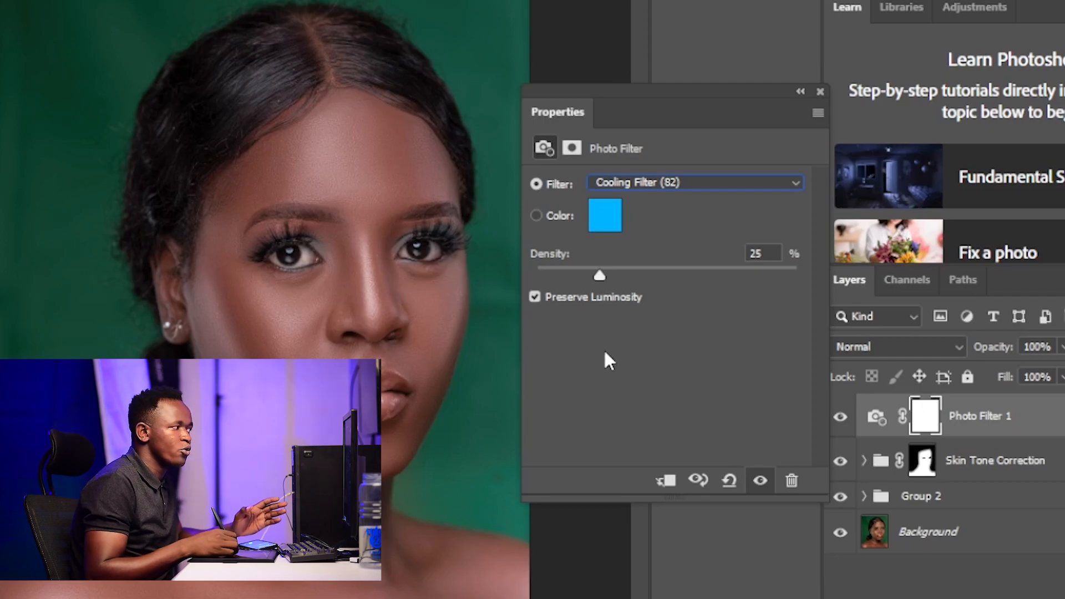
{"action": "left_click_drag", "start_coordinate": [595, 282], "coordinate": [570, 283]}
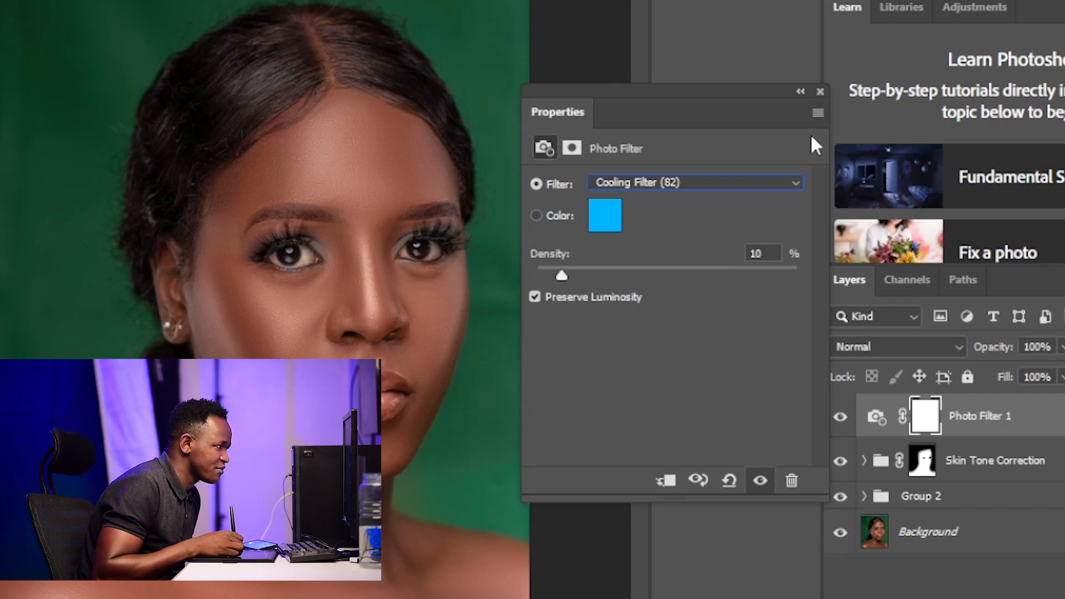
{"action": "left_click", "coordinate": [802, 93]}
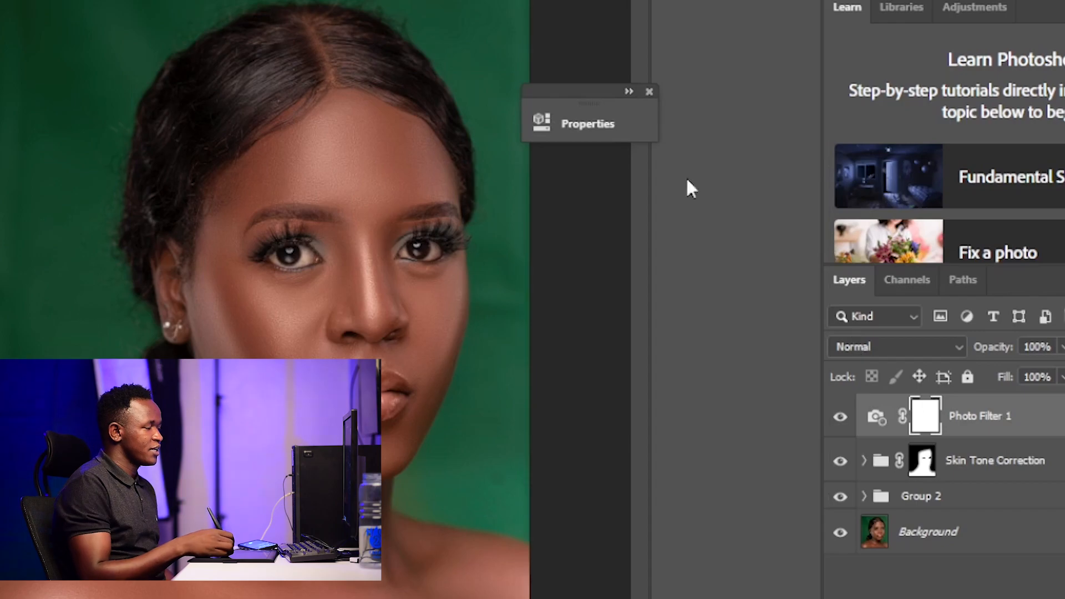
{"action": "left_click", "coordinate": [628, 92]}
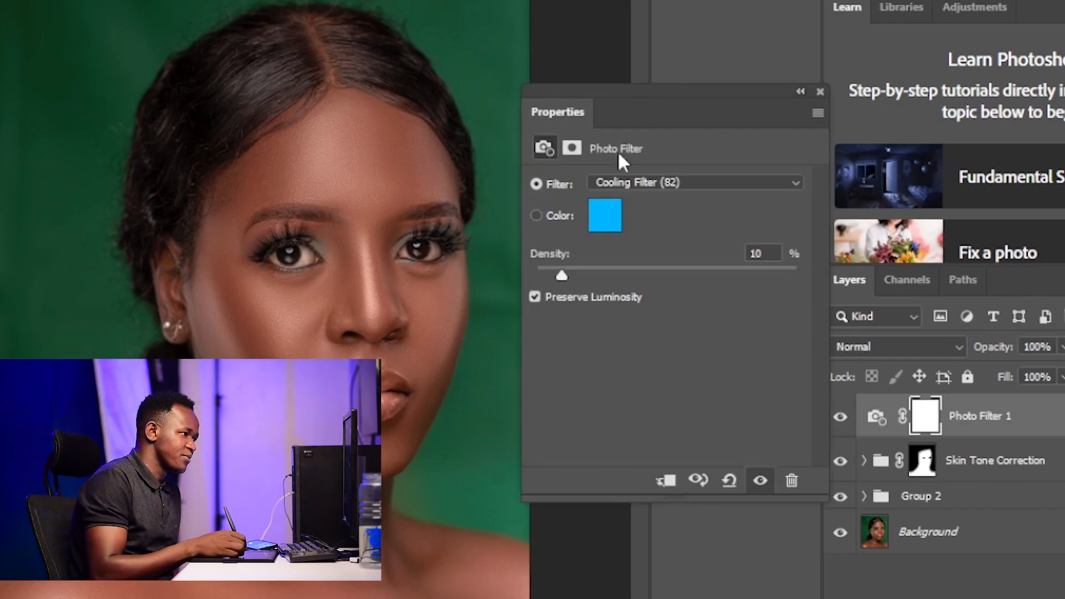
{"action": "left_click", "coordinate": [802, 93]}
{"action": "left_click_drag", "start_coordinate": [594, 105], "coordinate": [621, 89]}
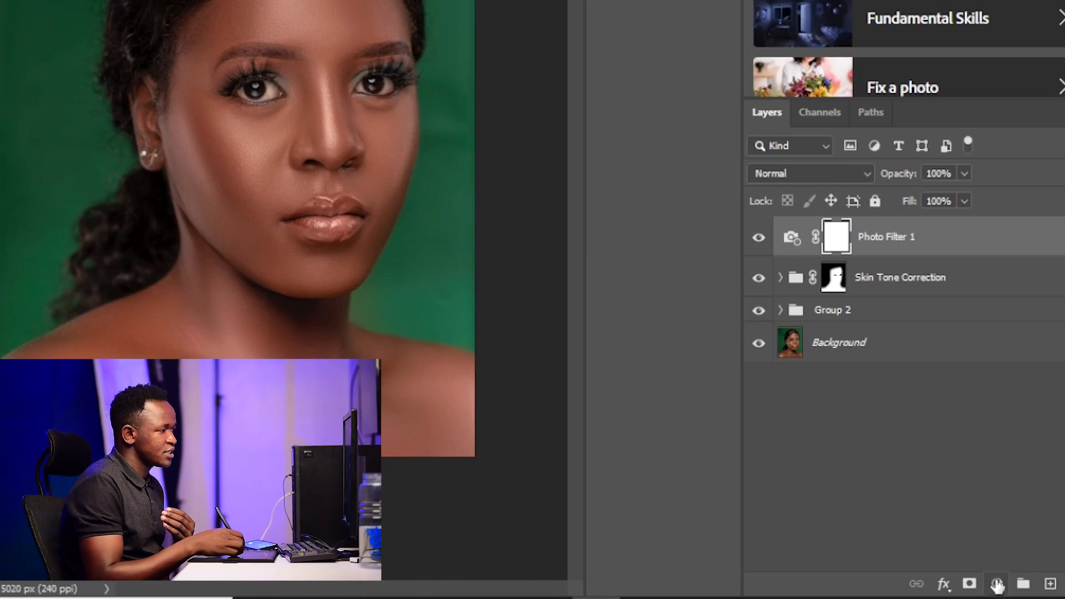
- Add a Black & White adjustment layer above the photo filter and set its blend mode to Multiply
{"action": "left_click", "coordinate": [997, 583]}
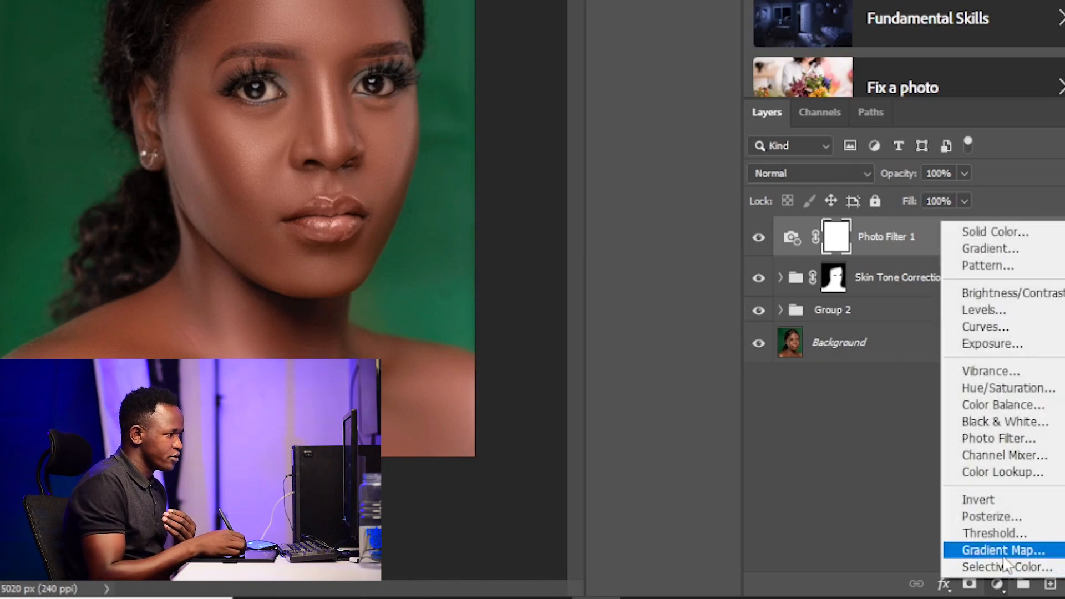
{"action": "left_click", "coordinate": [999, 422]}
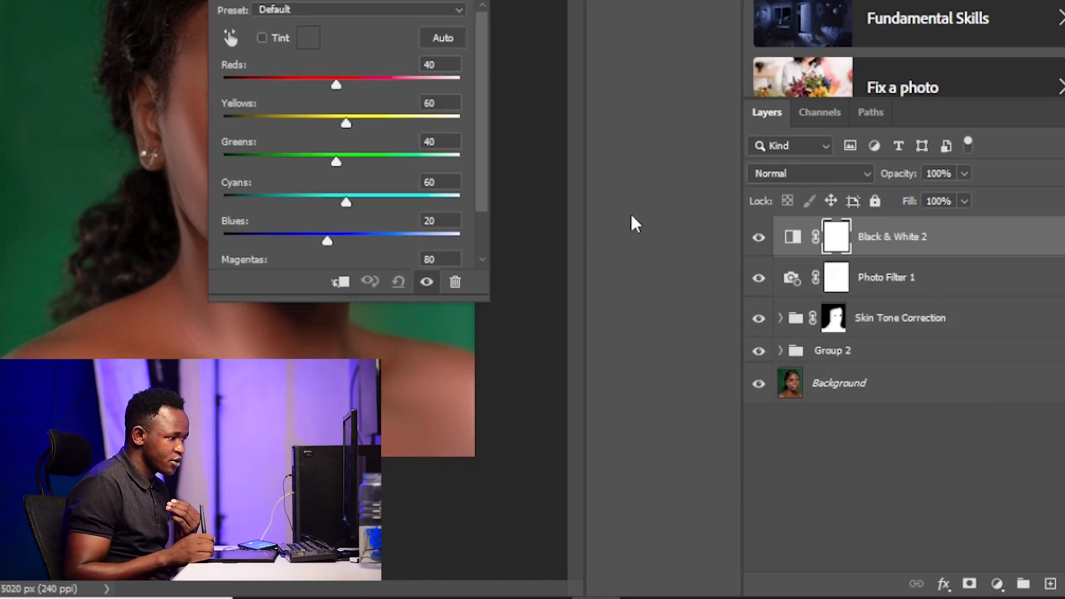
{"action": "left_click", "coordinate": [447, 2]}
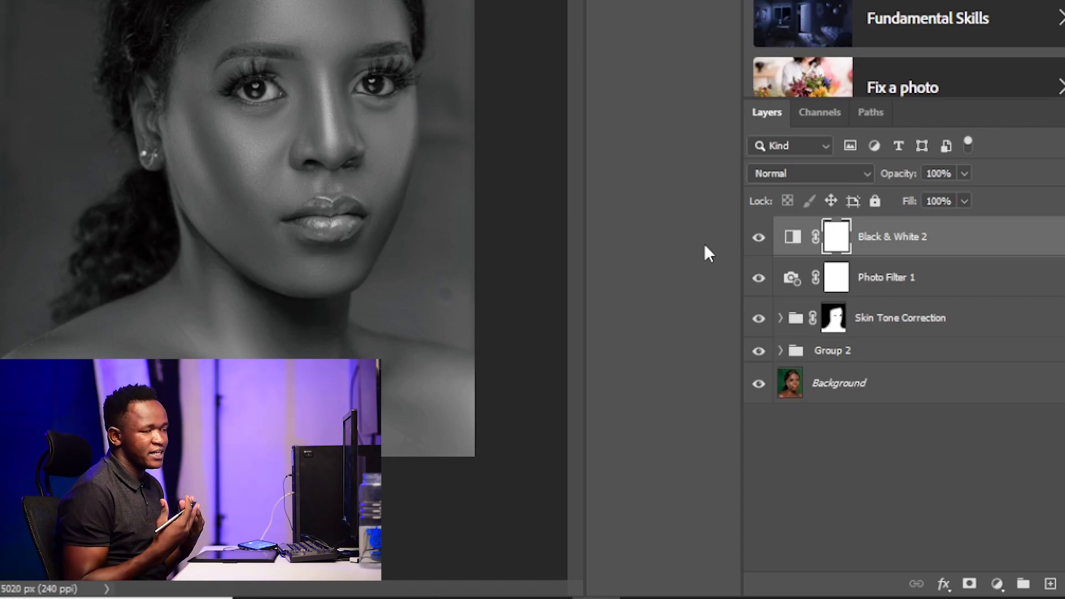
{"action": "left_click", "coordinate": [811, 171]}
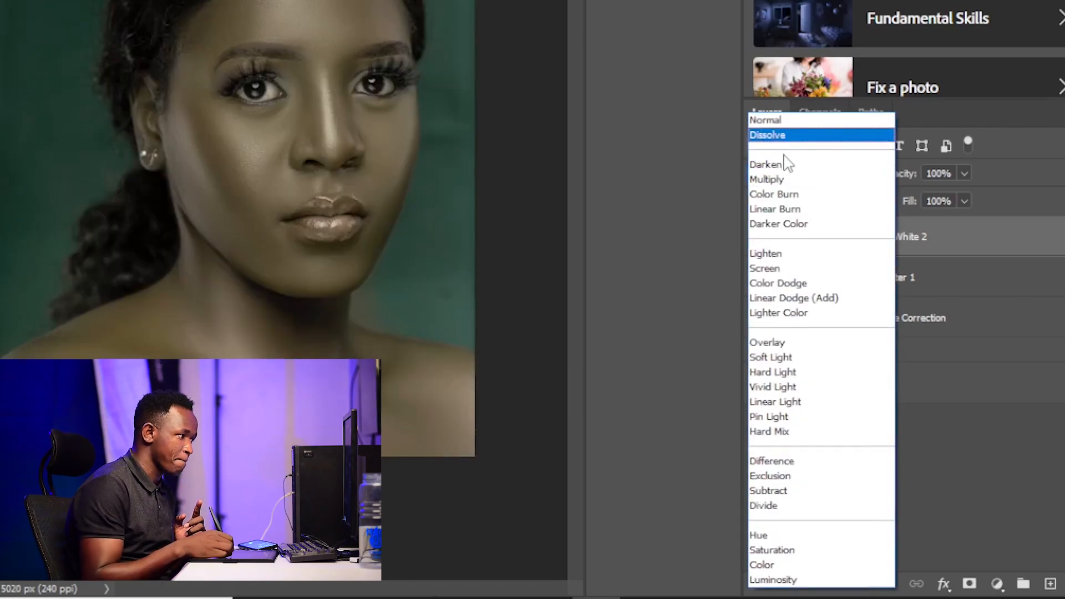
{"action": "left_click", "coordinate": [777, 179]}
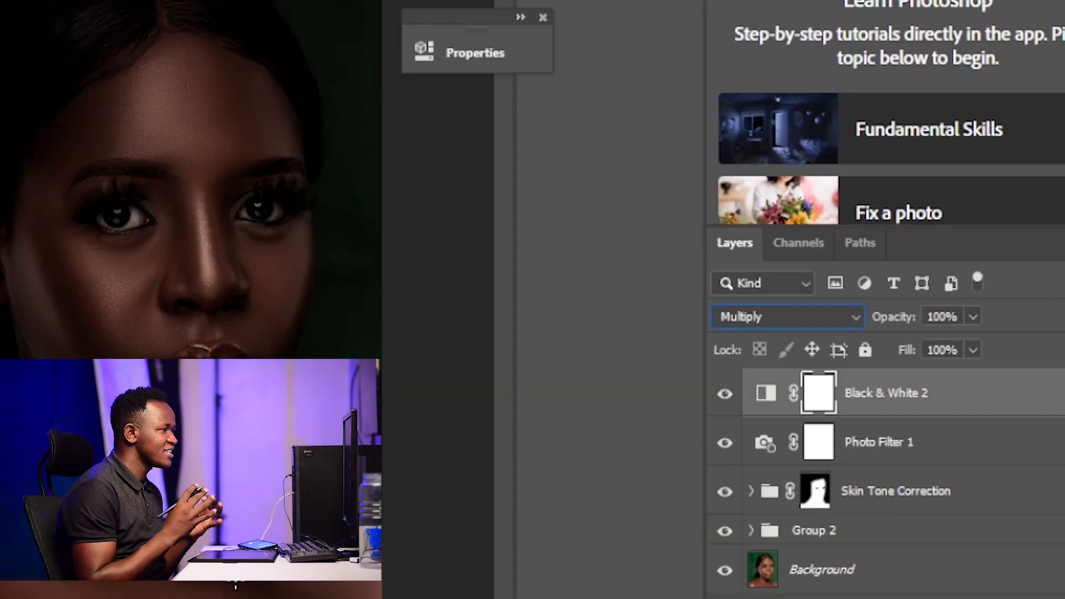
- Reduce the Black & White layer's opacity to 38%
{"action": "left_click", "coordinate": [973, 317]}
{"action": "left_click_drag", "start_coordinate": [974, 344], "coordinate": [920, 357]}
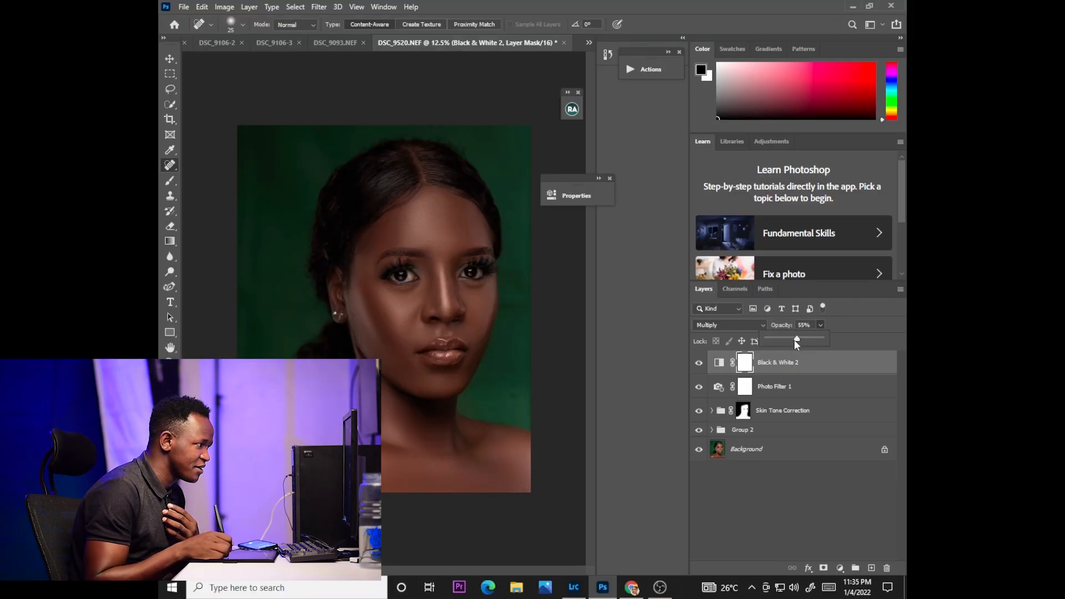
{"action": "left_click_drag", "start_coordinate": [788, 345], "coordinate": [789, 348]}
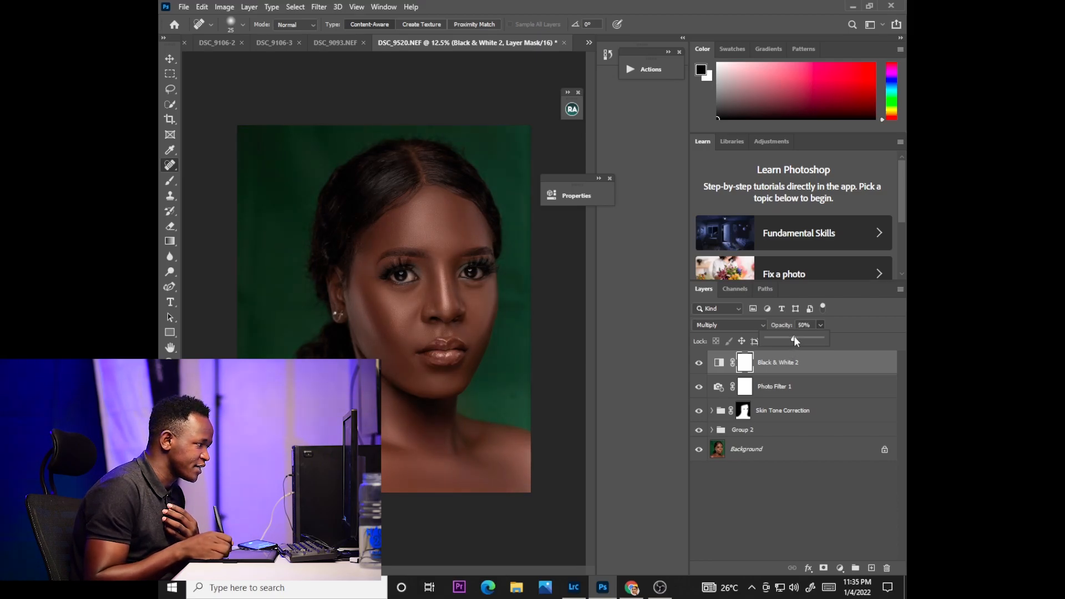
{"action": "left_click_drag", "start_coordinate": [794, 336], "coordinate": [787, 341]}
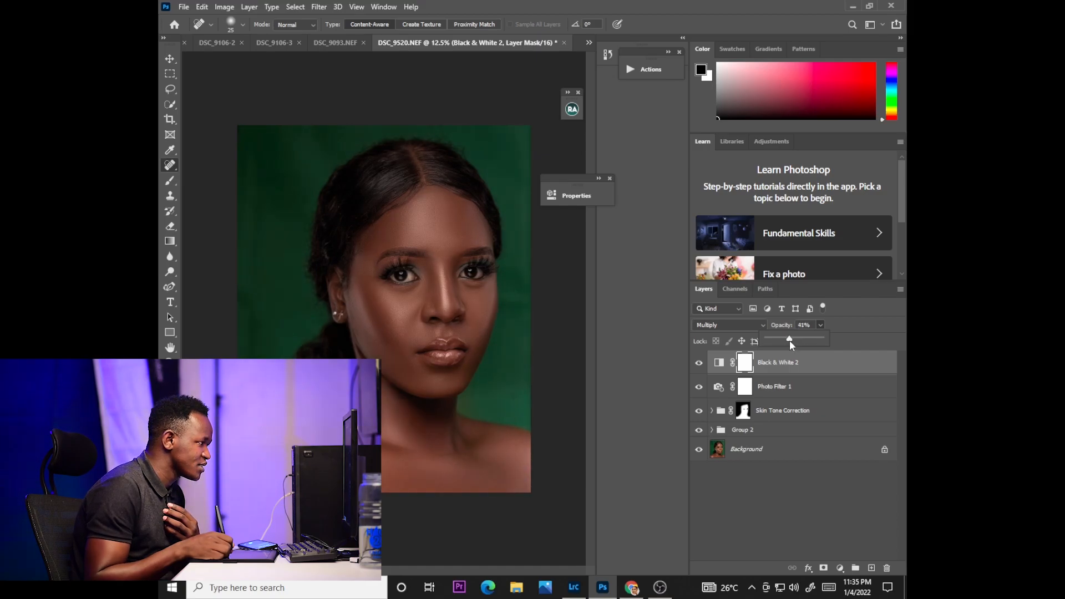
{"action": "left_click_drag", "start_coordinate": [790, 339], "coordinate": [788, 341]}
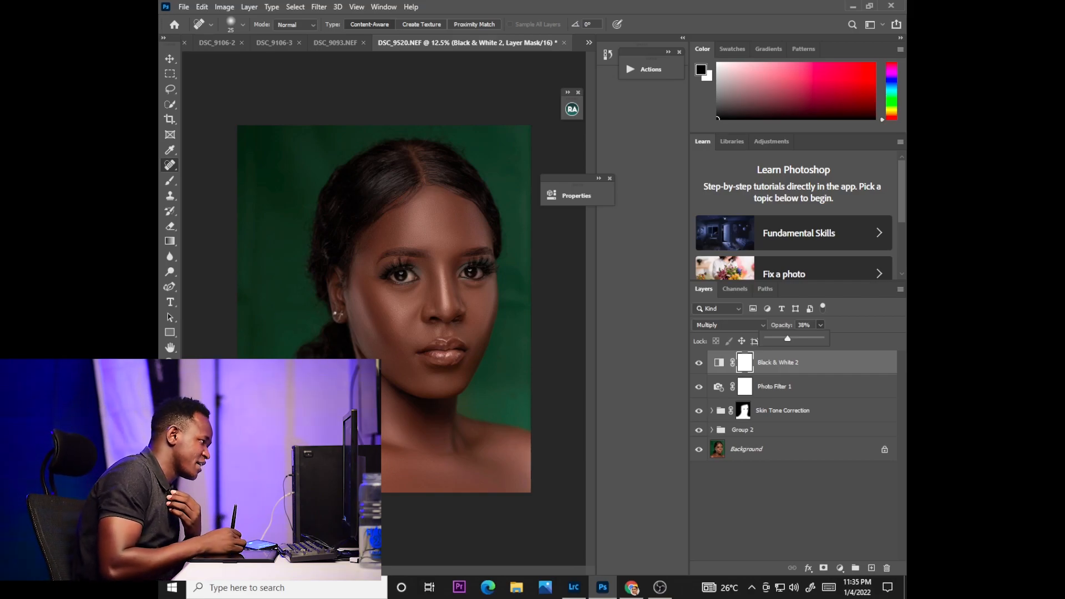
- Mask the Black & White adjustment off the green background and hair with a black 1200 px Brush
{"action": "left_click", "coordinate": [170, 180]}
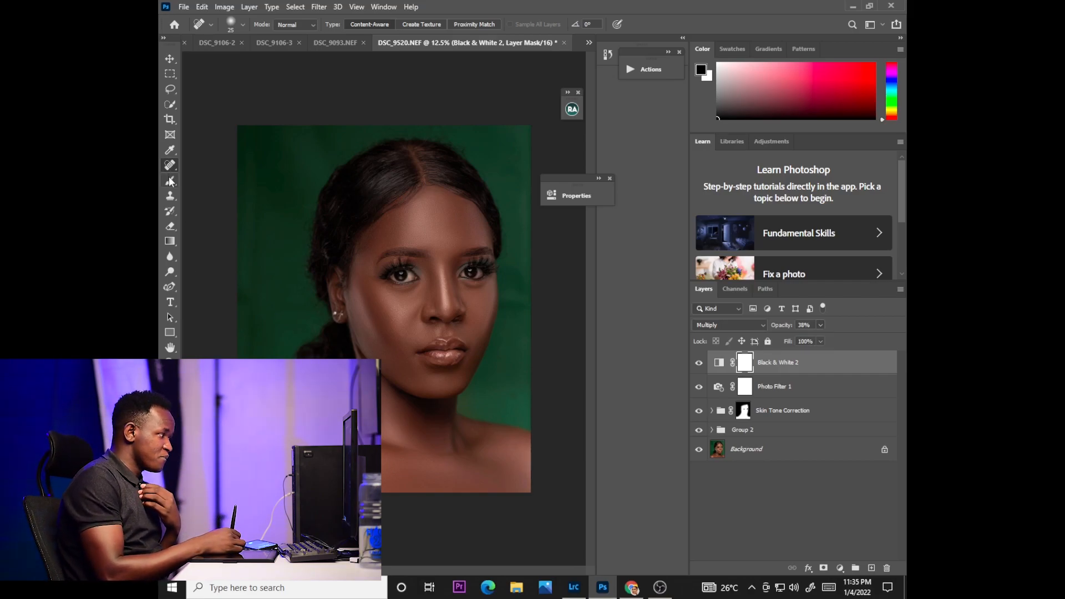
{"action": "left_click", "coordinate": [213, 184]}
{"action": "key", "text": "bracketright"}
{"action": "key", "text": "bracketright"}
{"action": "key", "text": "bracketright"}
{"action": "key", "text": "bracketright"}
{"action": "key", "text": "bracketright"}
{"action": "key", "text": "bracketright"}
{"action": "key", "text": "bracketright"}
{"action": "key", "text": "bracketright"}
{"action": "key", "text": "bracketright"}
{"action": "key", "text": "bracketright"}
{"action": "key", "text": "bracketright"}
{"action": "key", "text": "bracketright"}
{"action": "key", "text": "bracketright"}
{"action": "key", "text": "bracketright"}
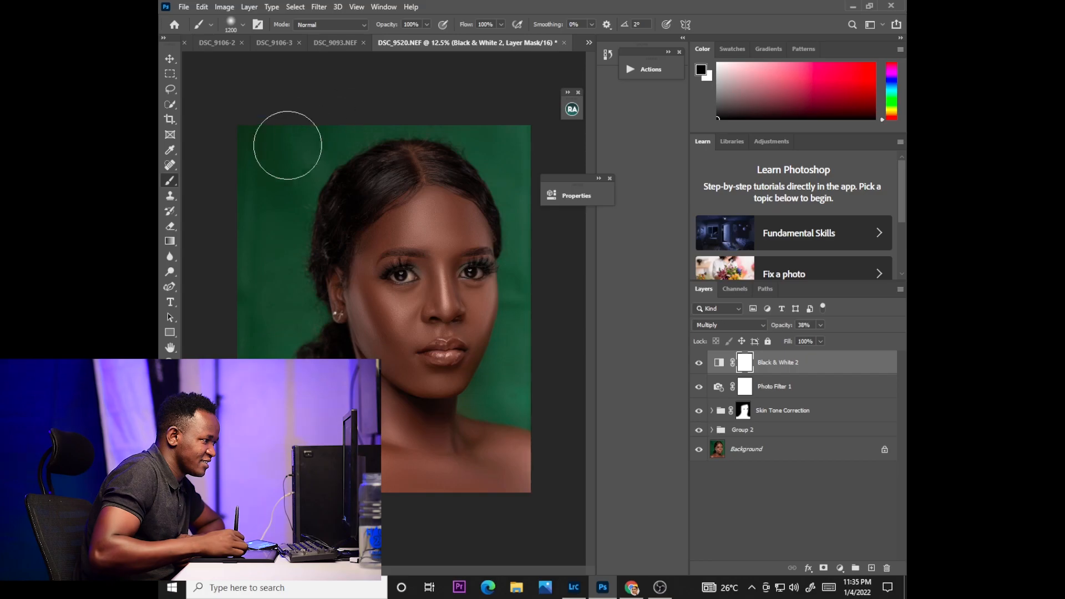
{"action": "mouse_move", "coordinate": [248, 369]}
{"action": "left_mouse_down"}
{"action": "mouse_move", "coordinate": [284, 107]}
{"action": "mouse_move", "coordinate": [544, 131]}
{"action": "mouse_move", "coordinate": [564, 146]}
{"action": "left_mouse_up"}
- Mask the Black & White adjustment off the eyes with the black brush reduced to 175 px
{"action": "key", "text": "ctrl+plus"}
{"action": "key", "text": "ctrl+plus"}
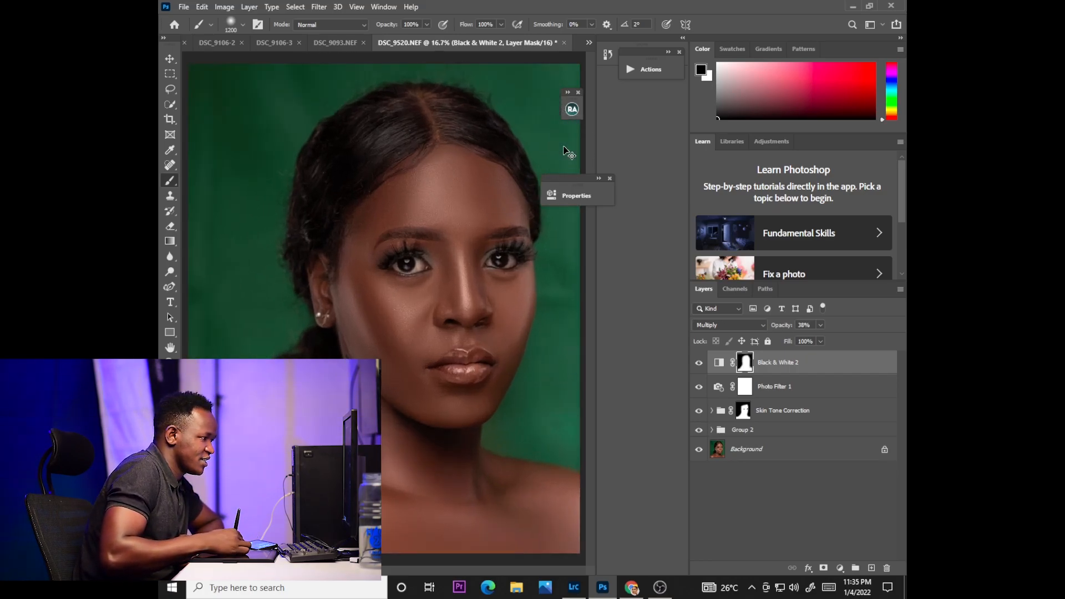
{"action": "left_click_drag", "start_coordinate": [591, 385], "coordinate": [592, 388]}
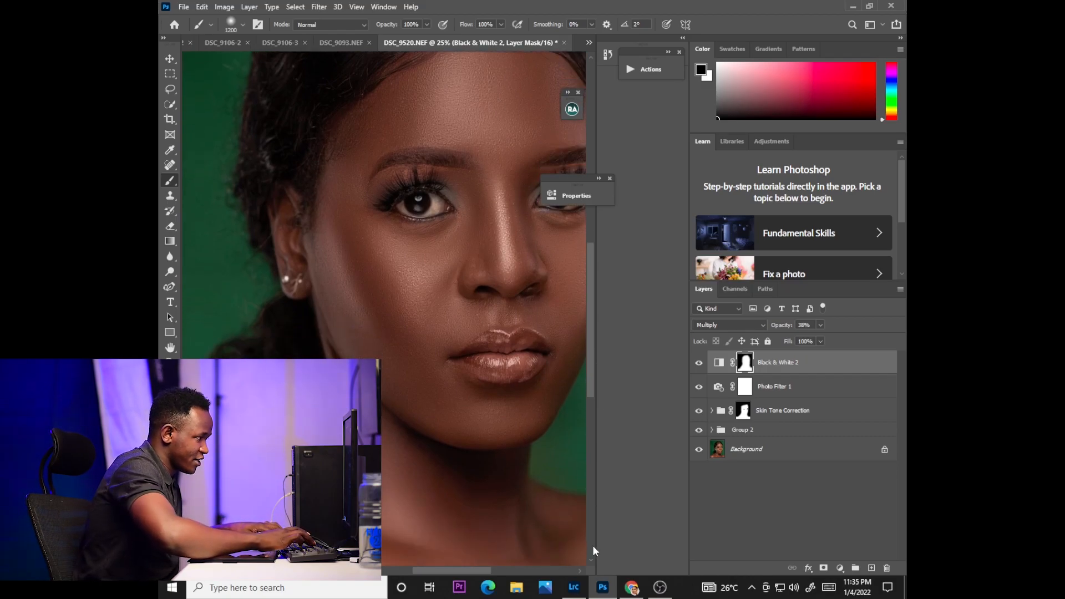
{"action": "key", "text": "["}
{"action": "key", "text": "["}
{"action": "key", "text": "["}
{"action": "key", "text": "["}
{"action": "key", "text": "["}
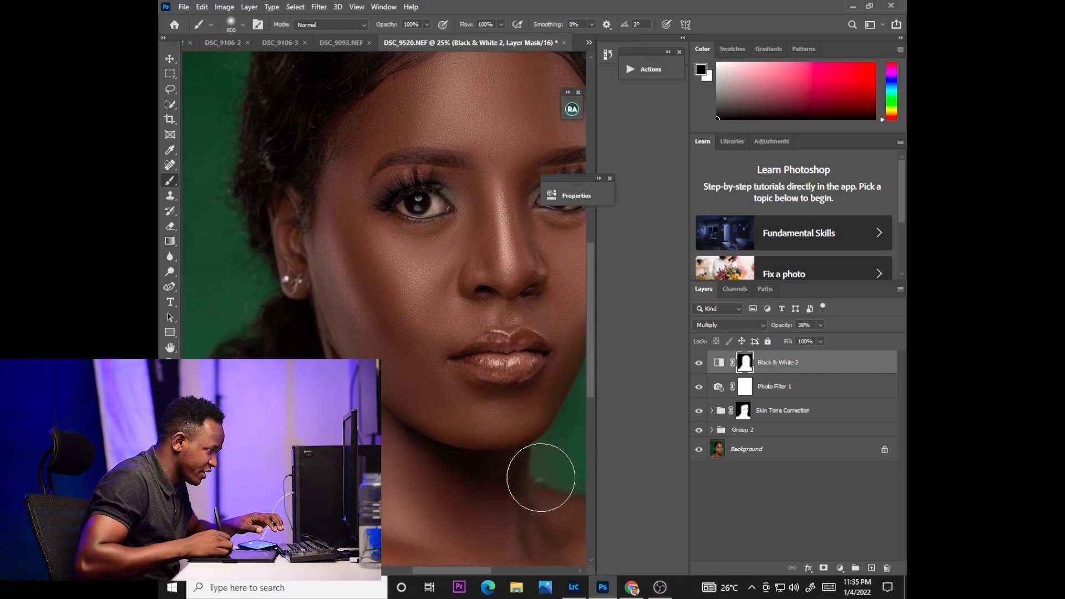
{"action": "key", "text": "bracketleft"}
{"action": "left_click_drag", "start_coordinate": [475, 571], "coordinate": [500, 571]}
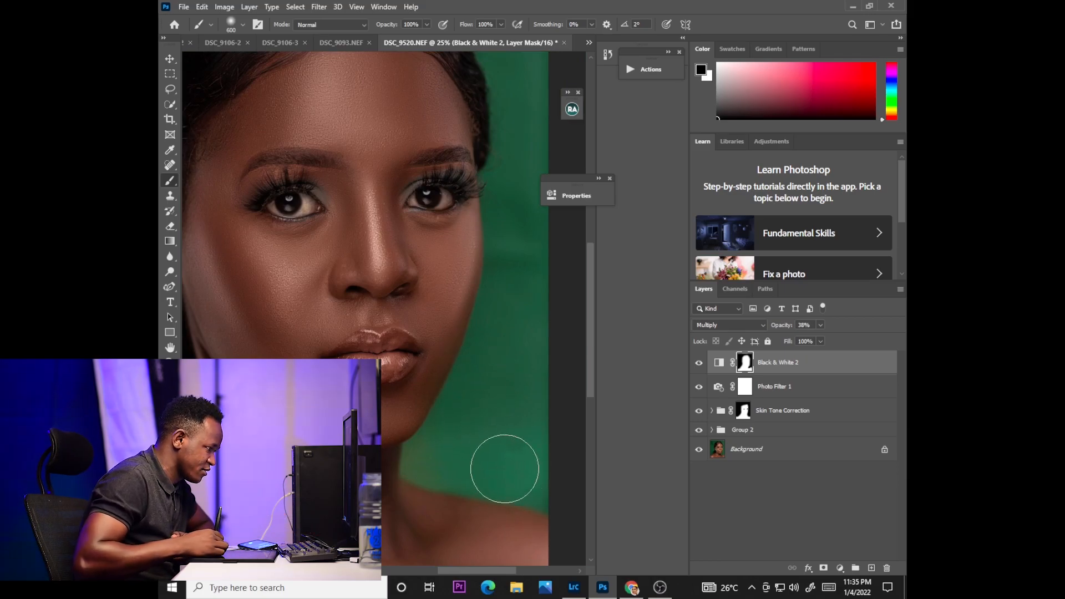
{"action": "left_click_drag", "start_coordinate": [586, 309], "coordinate": [584, 186]}
{"action": "left_click_drag", "start_coordinate": [590, 265], "coordinate": [588, 325]}
{"action": "key", "text": "bracketleft"}
{"action": "key", "text": "bracketleft"}
{"action": "key", "text": "bracketleft"}
{"action": "key", "text": "bracketleft"}
{"action": "key", "text": "bracketleft"}
{"action": "key", "text": "bracketleft"}
{"action": "left_click_drag", "start_coordinate": [426, 363], "coordinate": [431, 367]}
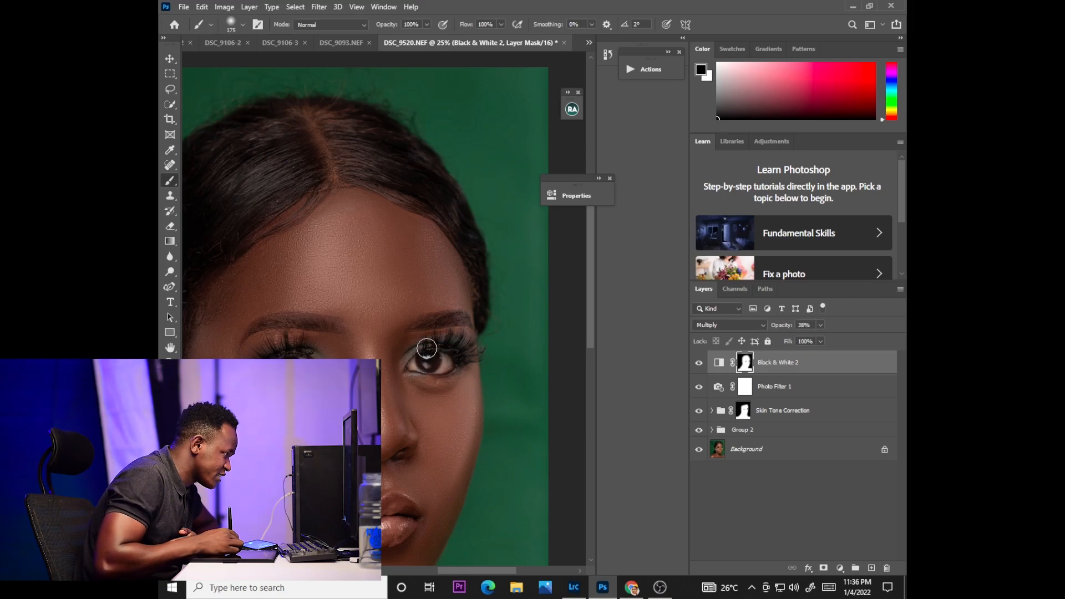
- Compare the whole portrait with and without the Black & White adjustment
{"action": "key", "text": "ctrl+minus"}
{"action": "key", "text": "ctrl+minus"}
{"action": "key", "text": "ctrl+minus"}
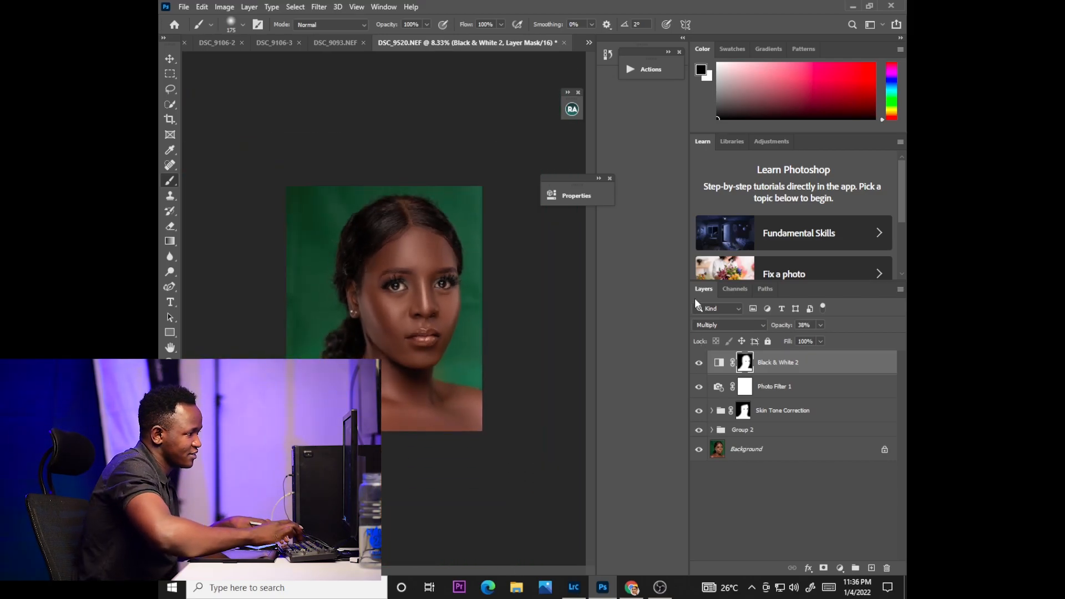
{"action": "left_click", "coordinate": [699, 363]}
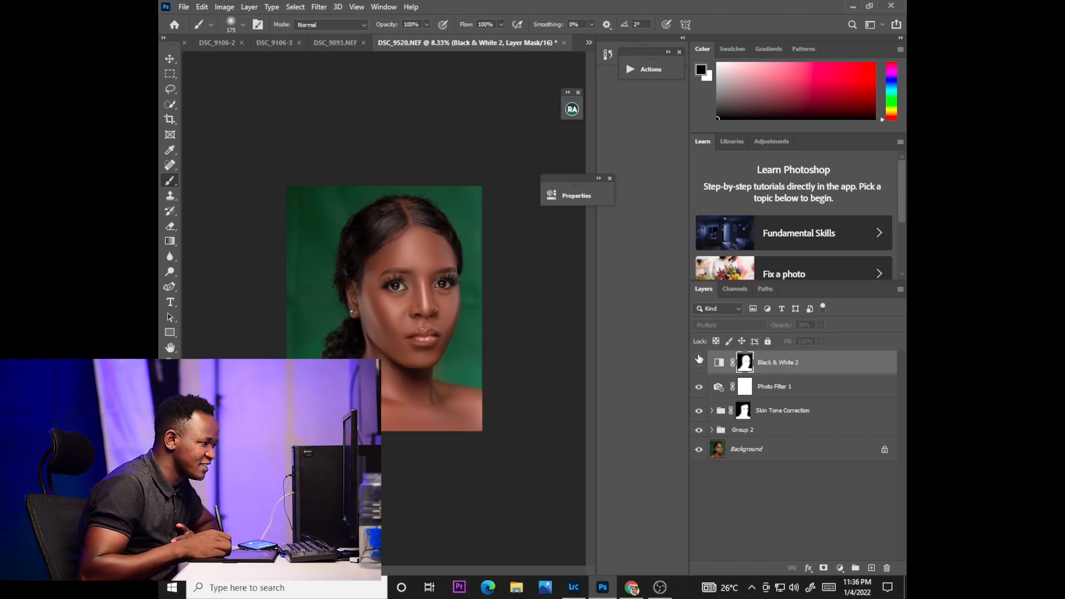
{"action": "left_click", "coordinate": [699, 363]}
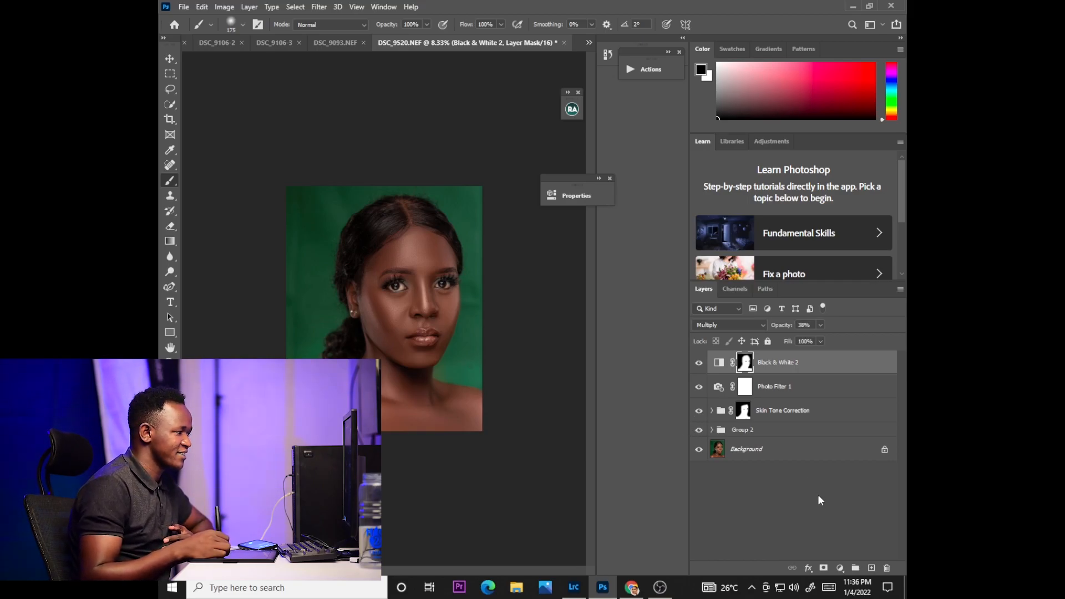
- Add a Brightness/Contrast adjustment layer above the stack with contrast 2, and reduce its opacity to 67%
{"action": "left_click", "coordinate": [844, 568]}
{"action": "left_click", "coordinate": [836, 397]}
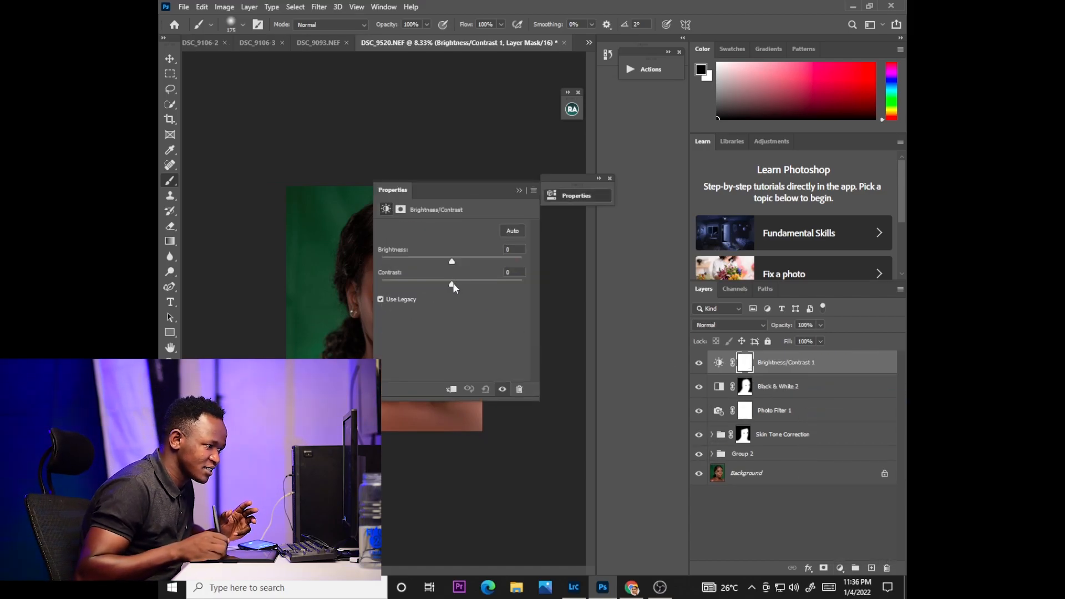
{"action": "left_click_drag", "start_coordinate": [451, 284], "coordinate": [454, 285]}
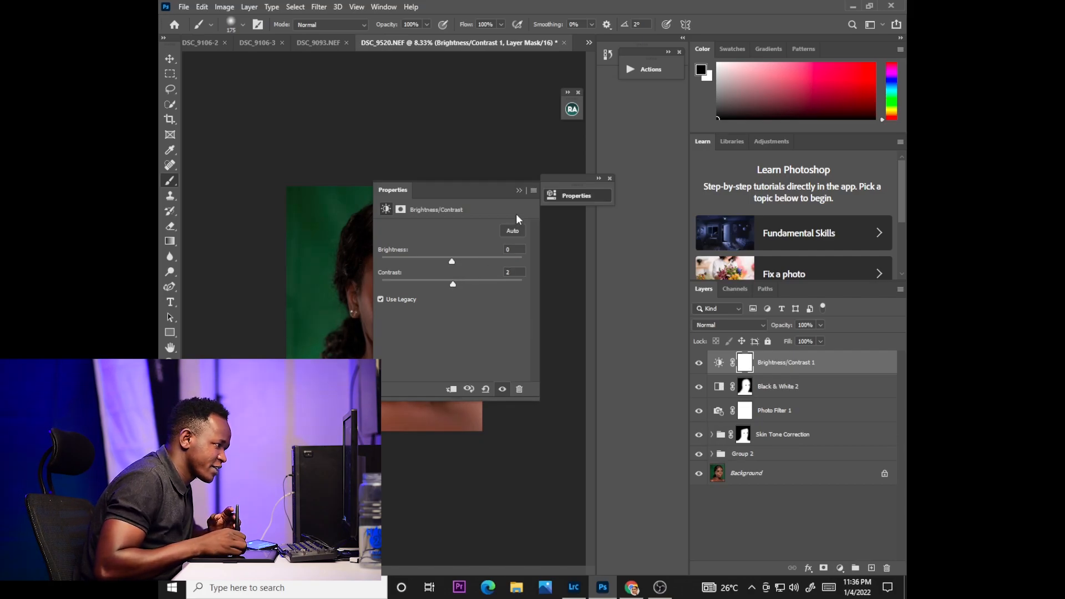
{"action": "left_click", "coordinate": [520, 191]}
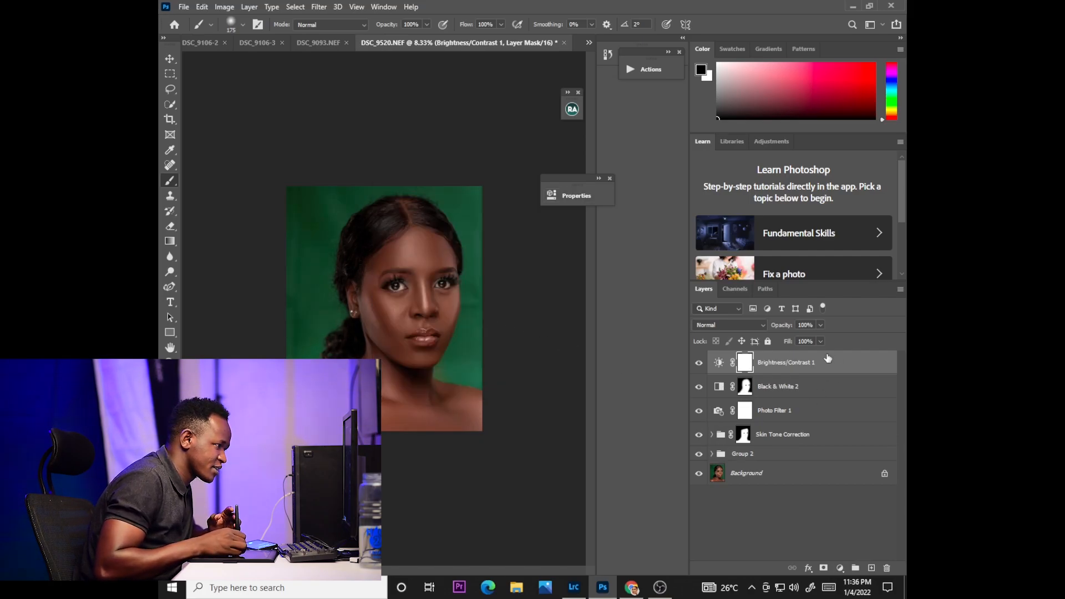
{"action": "left_click", "coordinate": [820, 326]}
{"action": "left_click_drag", "start_coordinate": [820, 343], "coordinate": [802, 346]}
{"action": "left_click", "coordinate": [787, 365]}
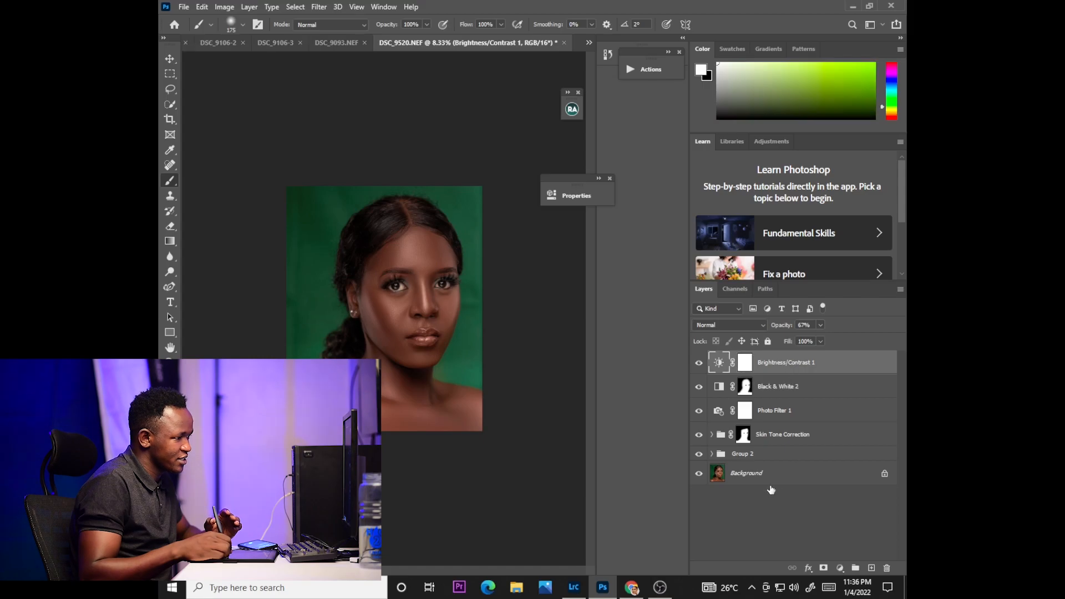
- Reduce the Black & White 2 layer's opacity to 29%
{"action": "left_click", "coordinate": [745, 386]}
{"action": "left_click", "coordinate": [821, 325]}
{"action": "left_click_drag", "start_coordinate": [817, 335], "coordinate": [815, 342]}
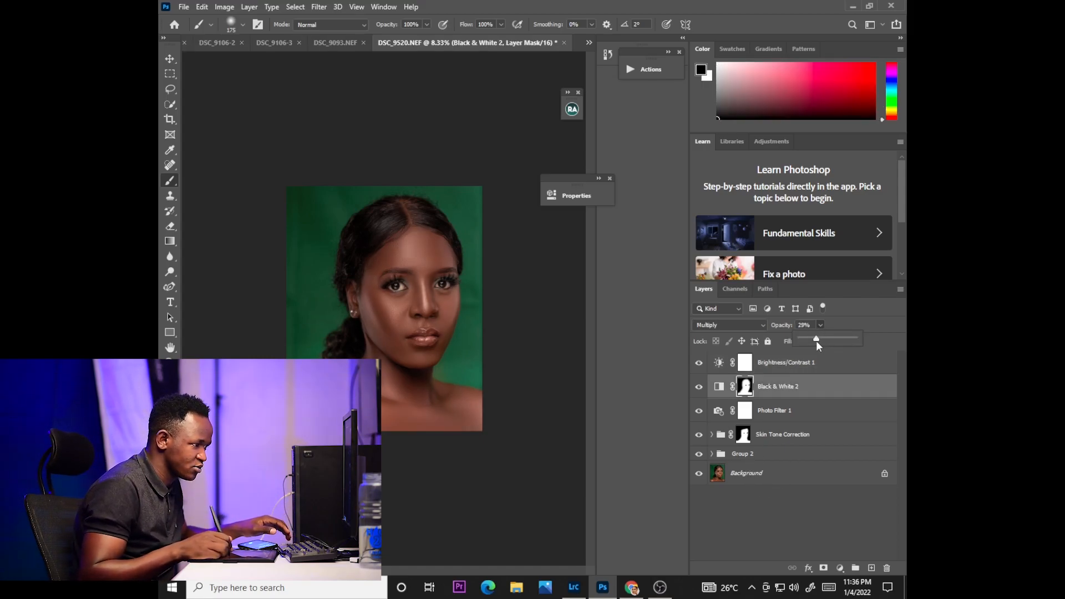
- Select all layers from Brightness/Contrast 1 down to Background and merge them into a single Background layer
{"action": "left_click", "coordinate": [781, 362]}
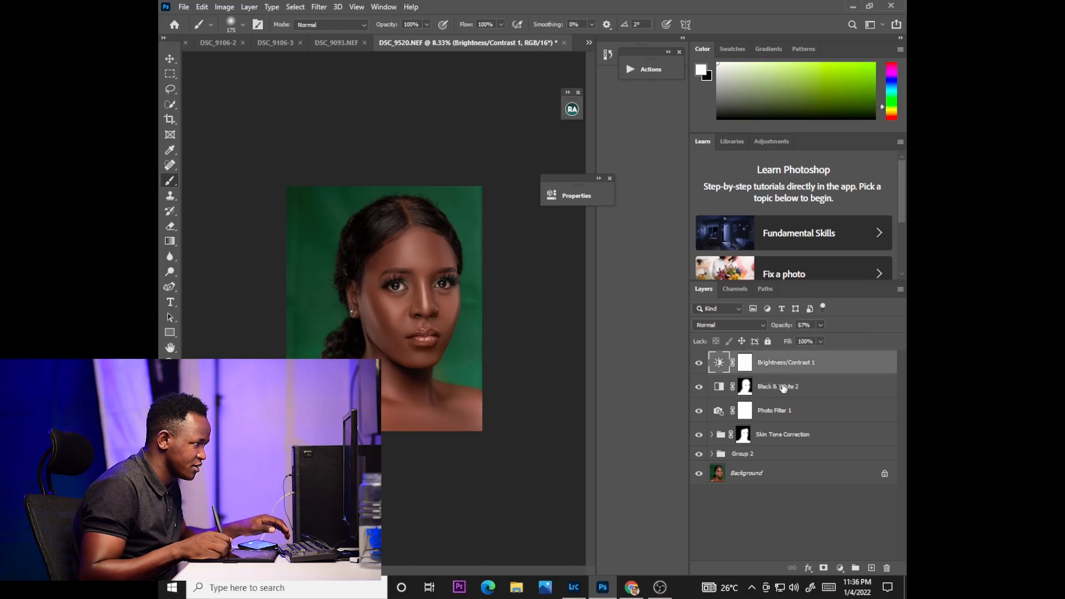
{"action": "left_click", "coordinate": [761, 480], "text": "shift"}
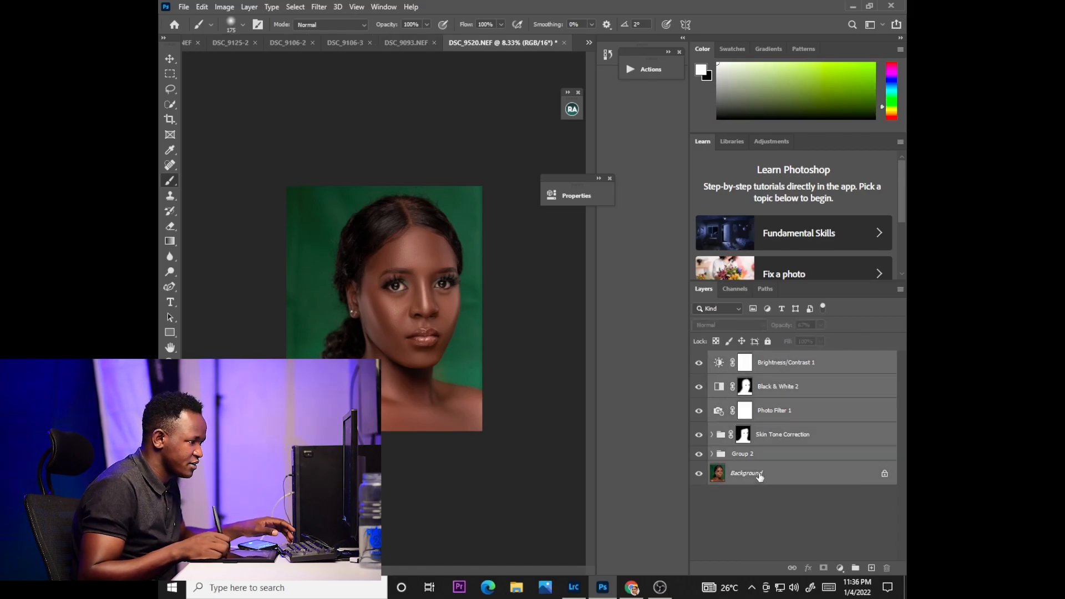
{"action": "right_click", "coordinate": [757, 465]}
{"action": "left_click", "coordinate": [783, 413]}
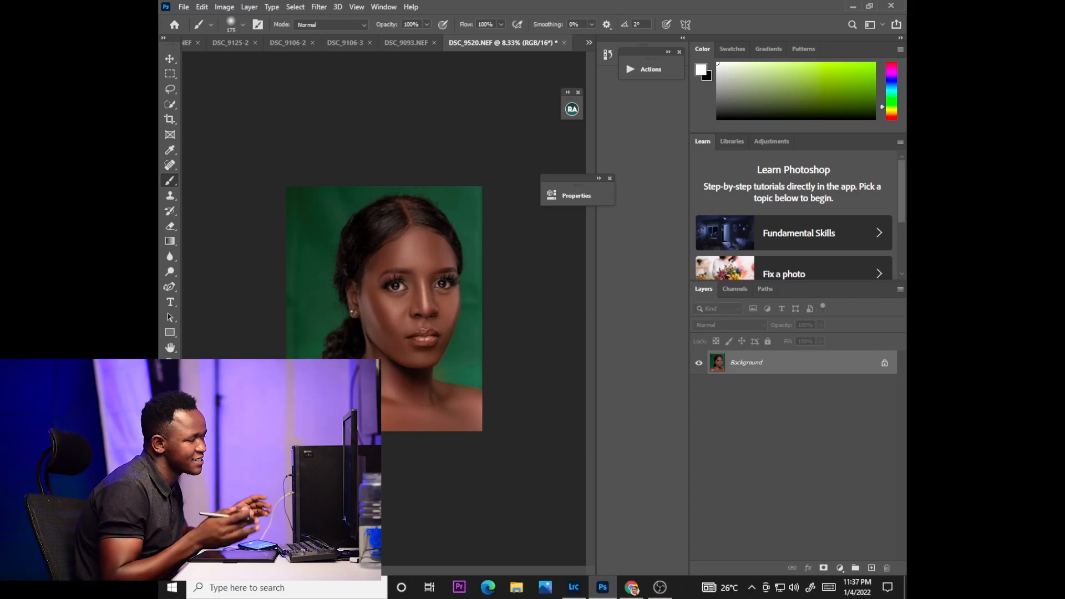
- Duplicate the merged Background layer and rename the copy gradient
{"action": "key", "text": "ctrl+j"}
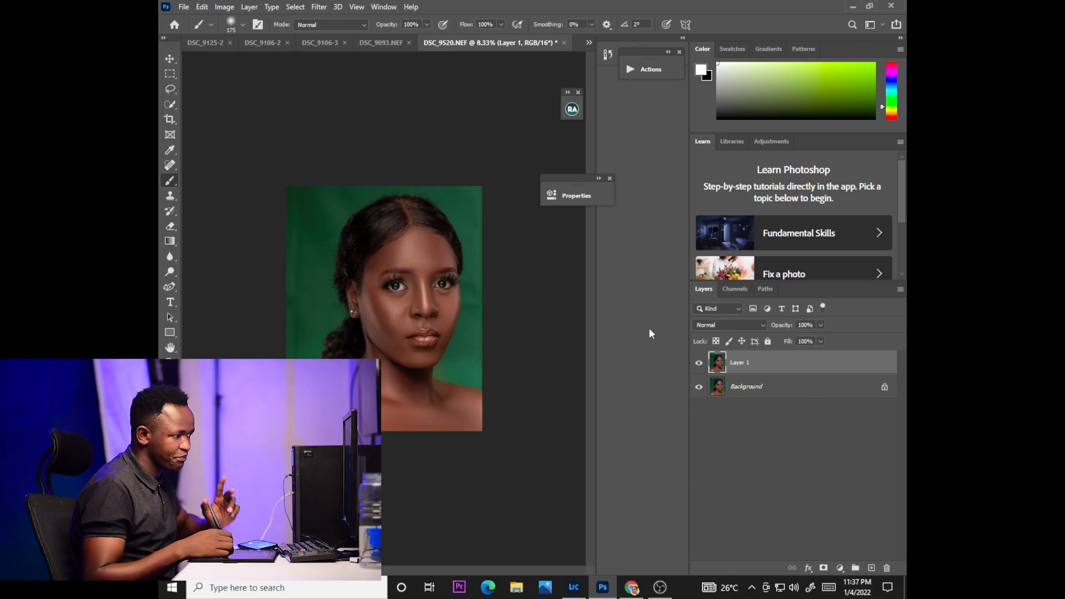
{"action": "right_click", "coordinate": [764, 359]}
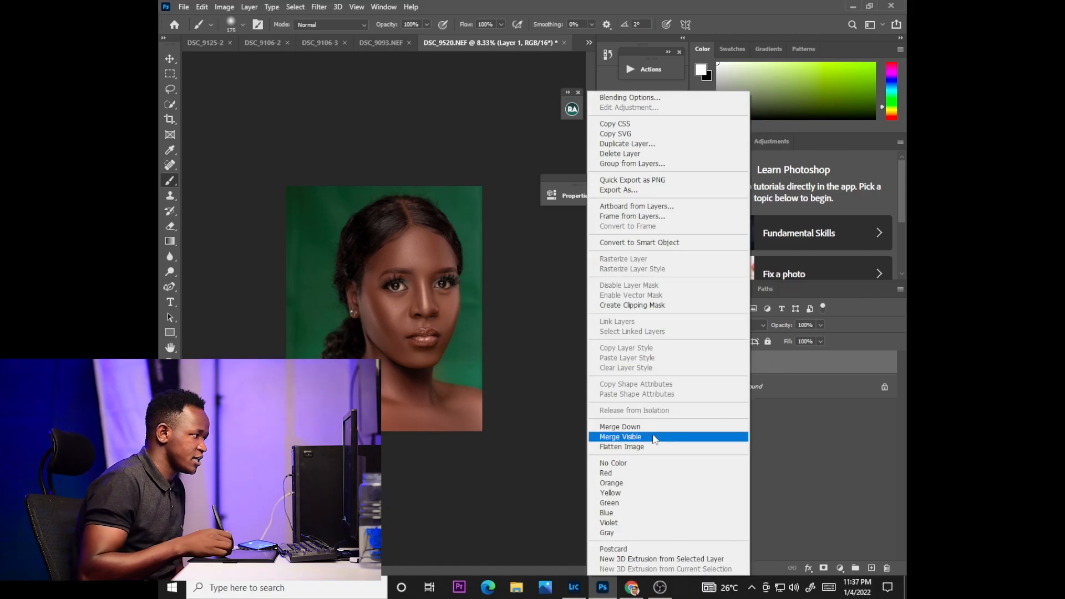
{"action": "left_click", "coordinate": [779, 359]}
{"action": "double_click", "coordinate": [741, 363]}
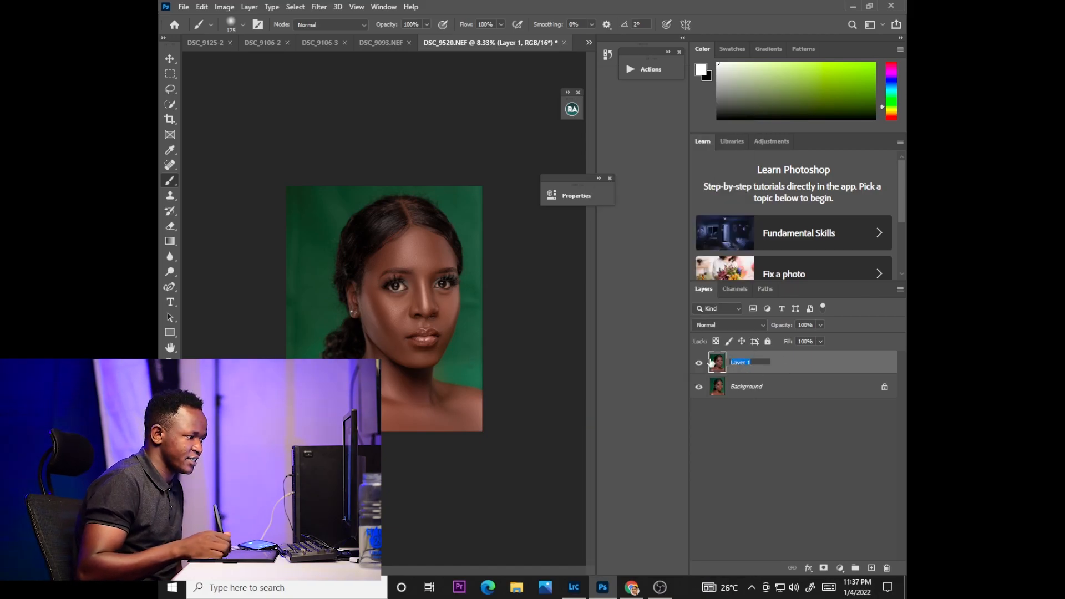
{"action": "type", "text": "Gradie"}
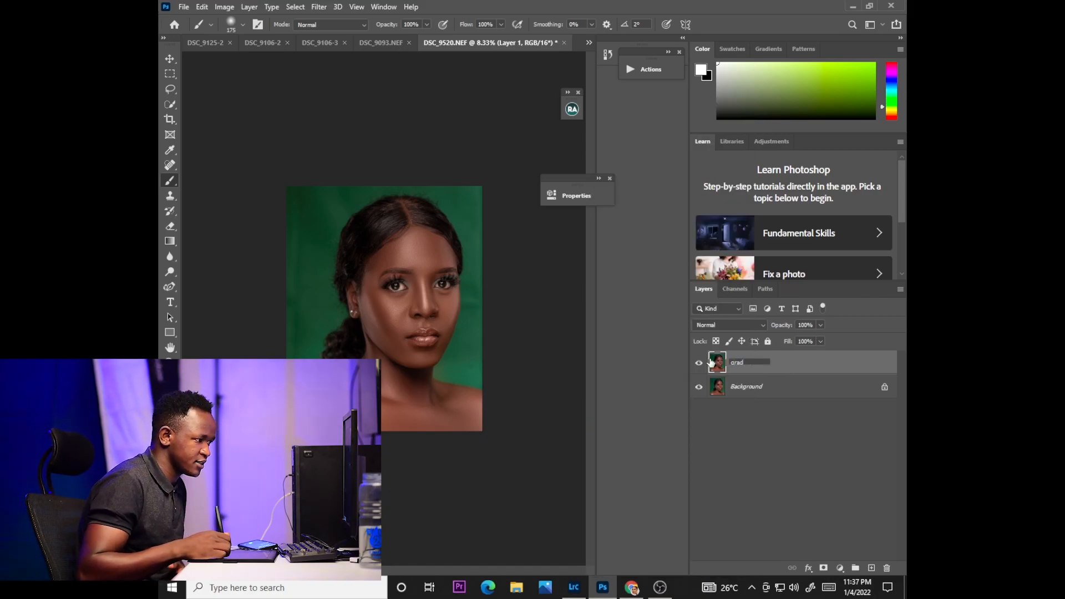
{"action": "type", "text": "nt"}
{"action": "key", "text": "Return"}
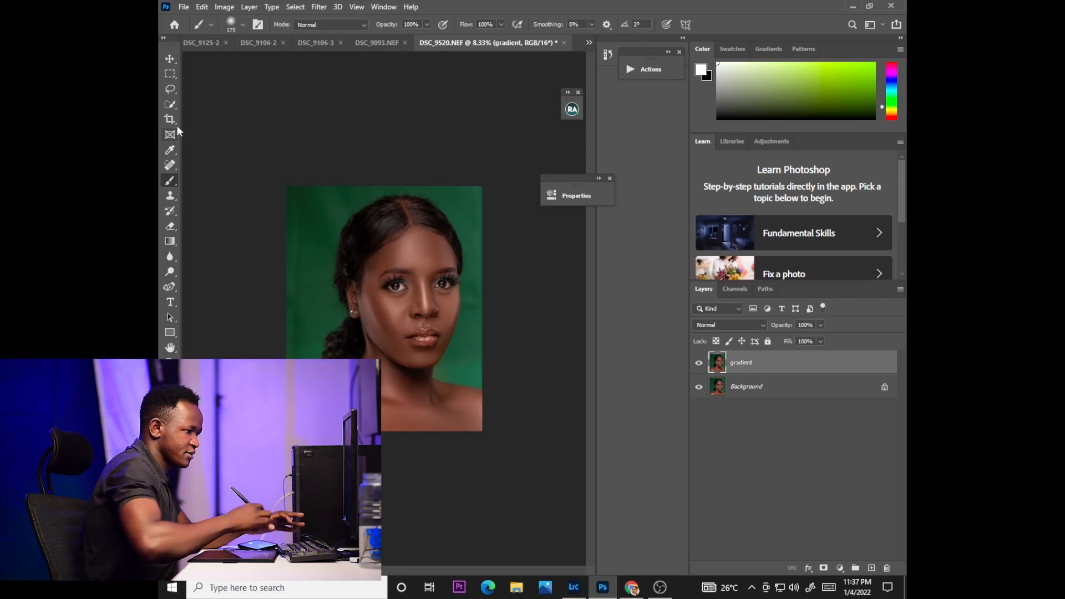
- Select the woman on the gradient layer automatically with the Magic Wand tool's Select Subject option
{"action": "right_click", "coordinate": [176, 103]}
{"action": "left_click", "coordinate": [209, 125]}
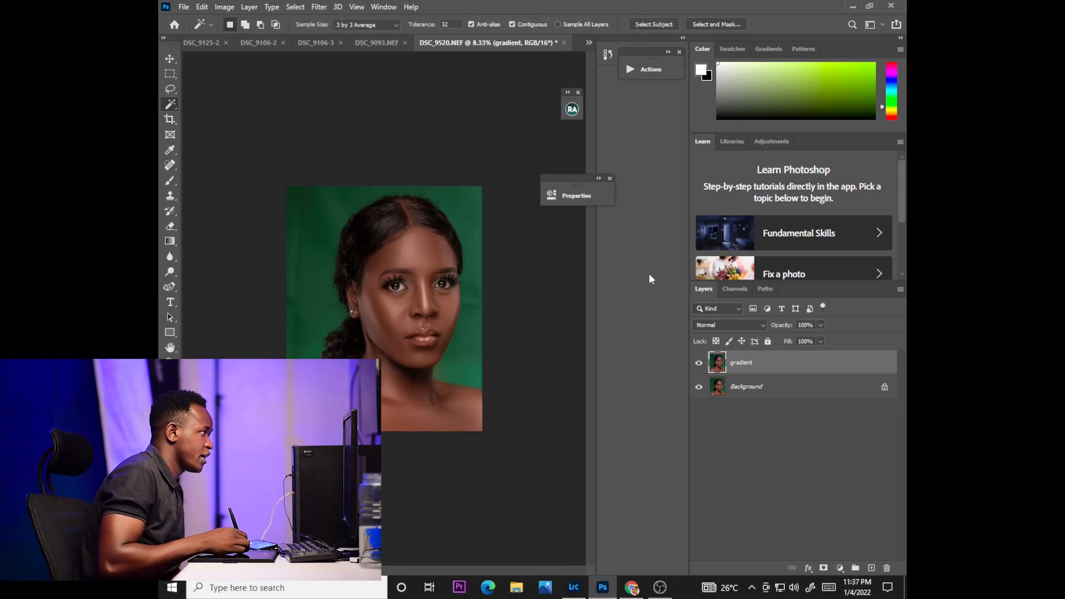
{"action": "left_click", "coordinate": [654, 25]}
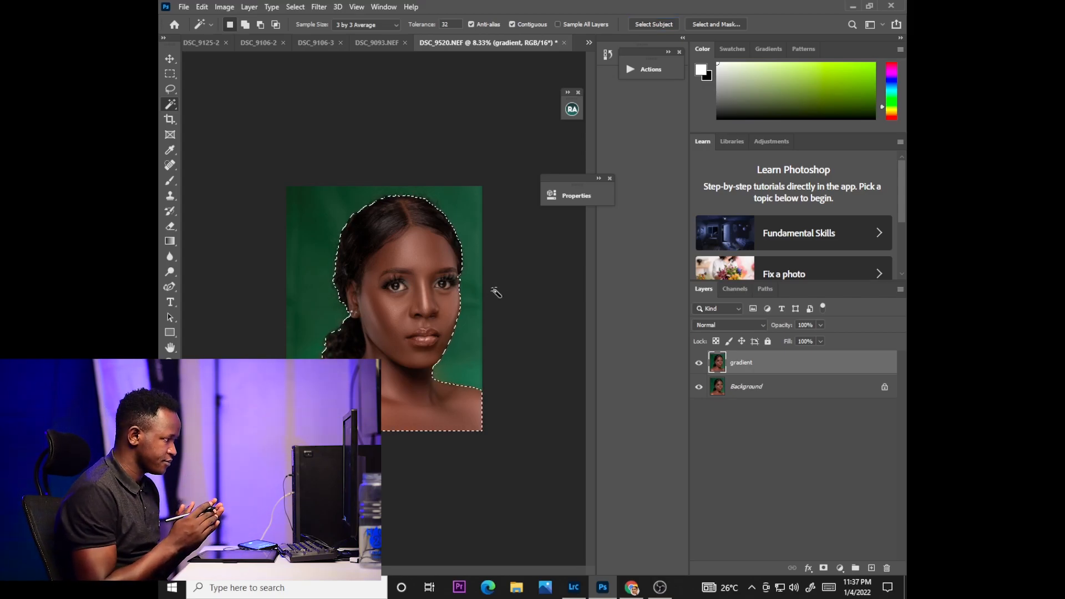
- Refine the selection edge around the hair beside the ear with the Quick Selection tool, adding hair and subtracting background
{"action": "key", "text": "ctrl+plus"}
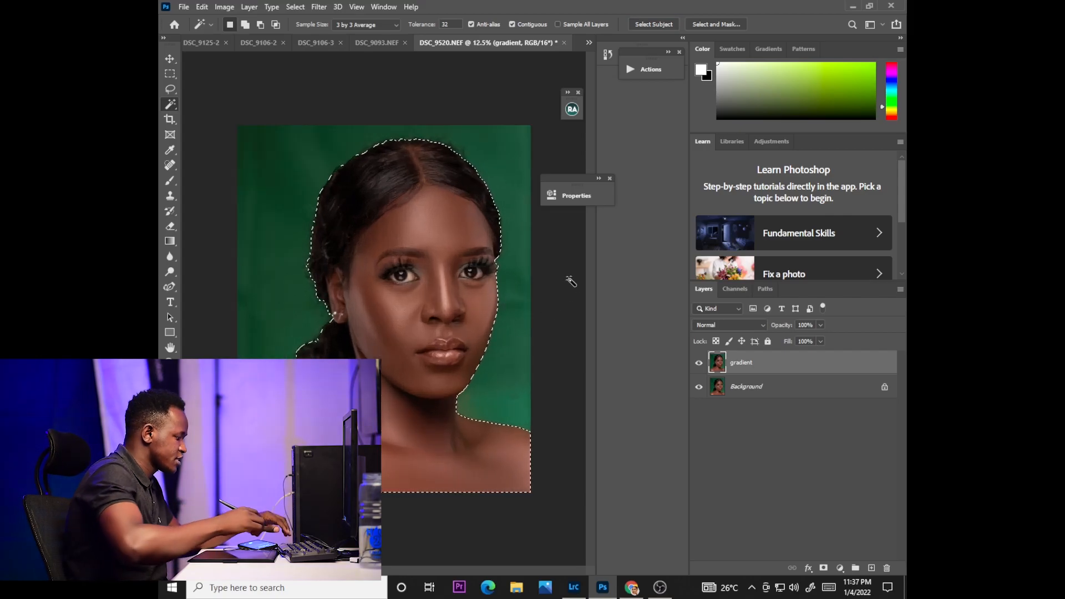
{"action": "right_click", "coordinate": [172, 105]}
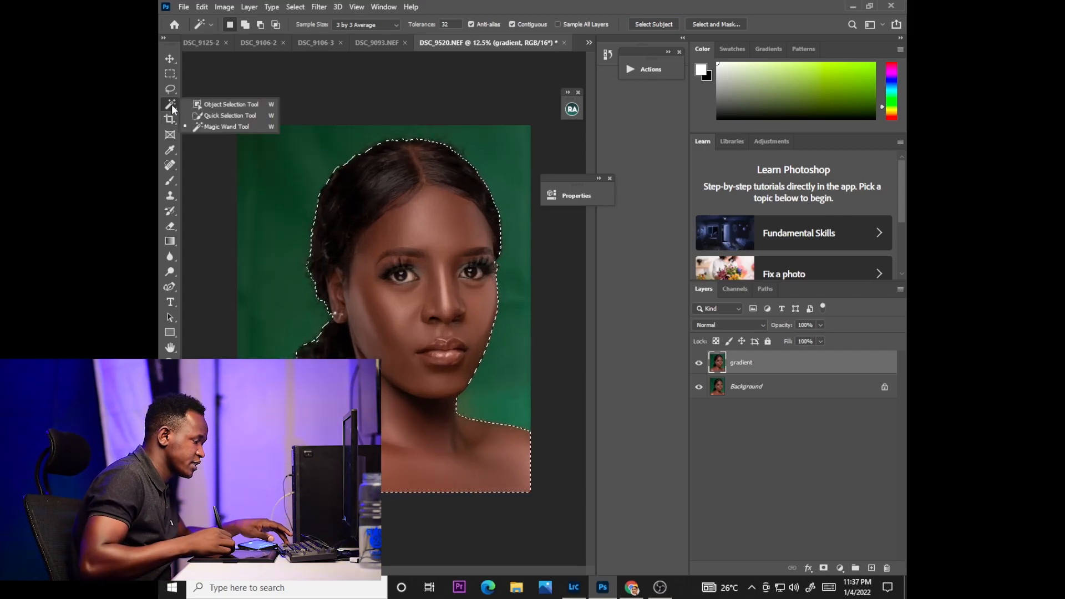
{"action": "left_click", "coordinate": [213, 116]}
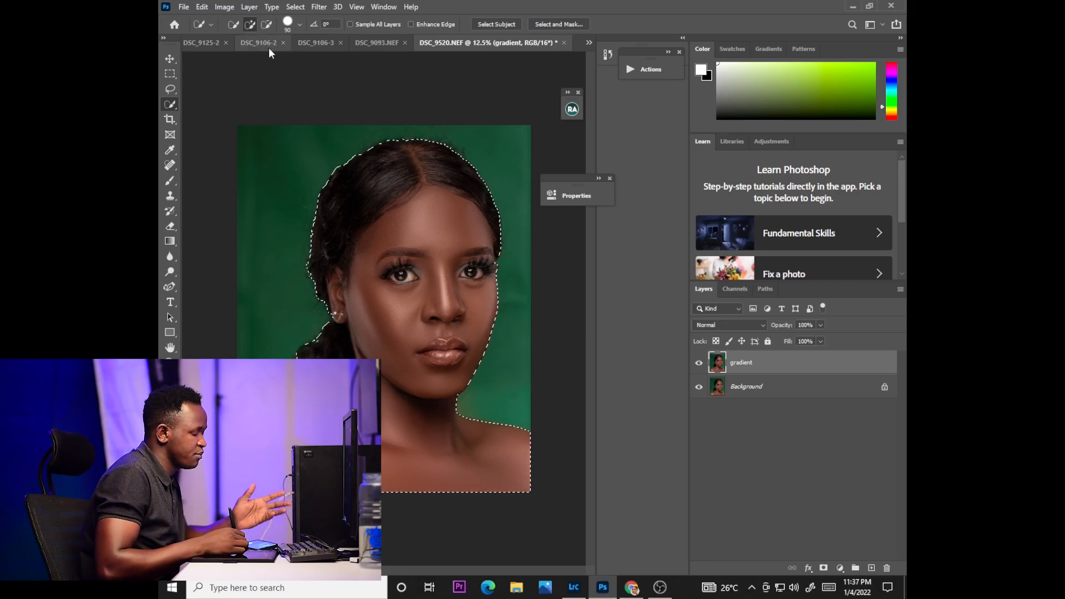
{"action": "left_click", "coordinate": [318, 298]}
{"action": "left_click", "coordinate": [316, 294]}
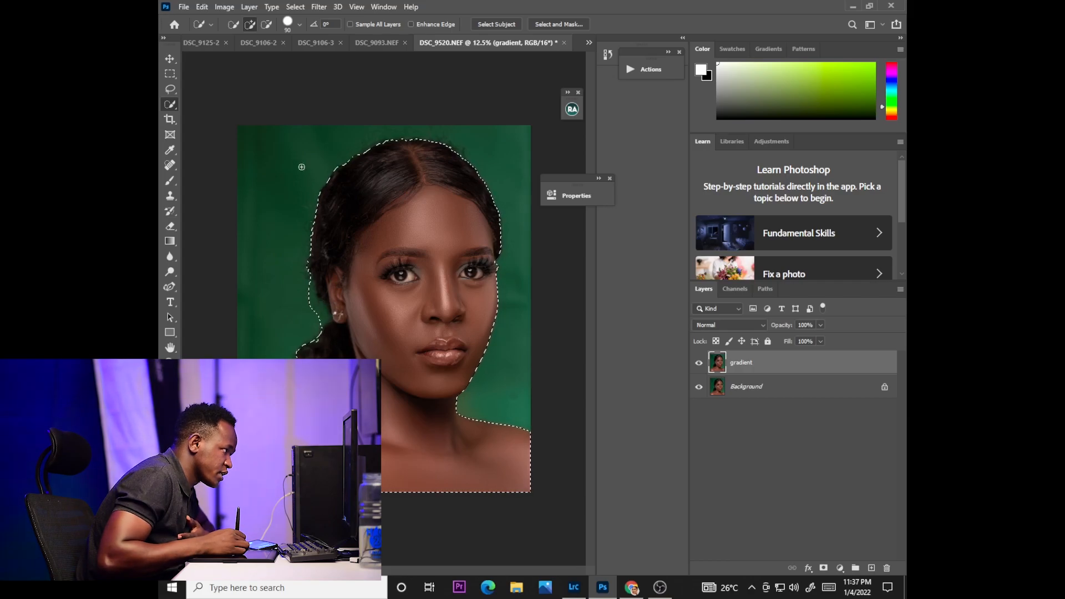
{"action": "left_click", "coordinate": [266, 25]}
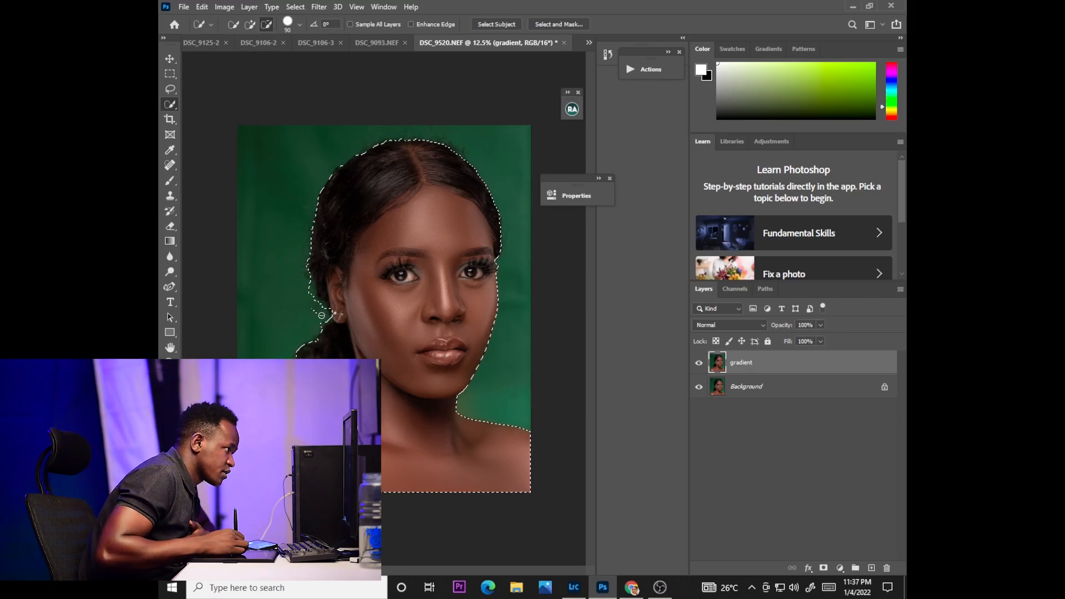
{"action": "left_click", "coordinate": [250, 24]}
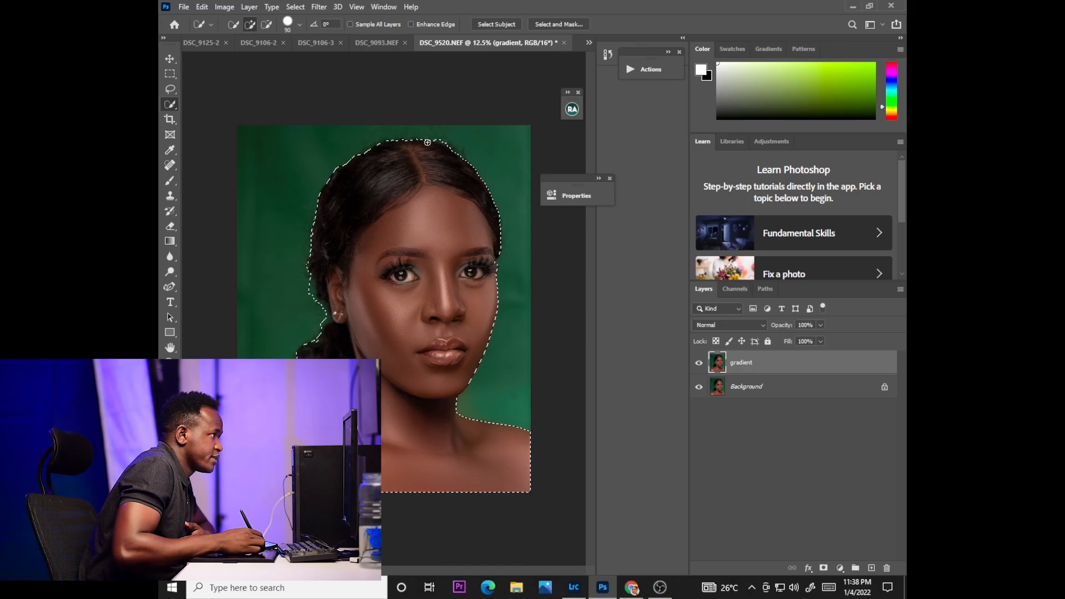
- Try to extend the selection along the crown of the hair with Quick Selection, and undo both additions
{"action": "left_click_drag", "start_coordinate": [424, 142], "coordinate": [411, 143]}
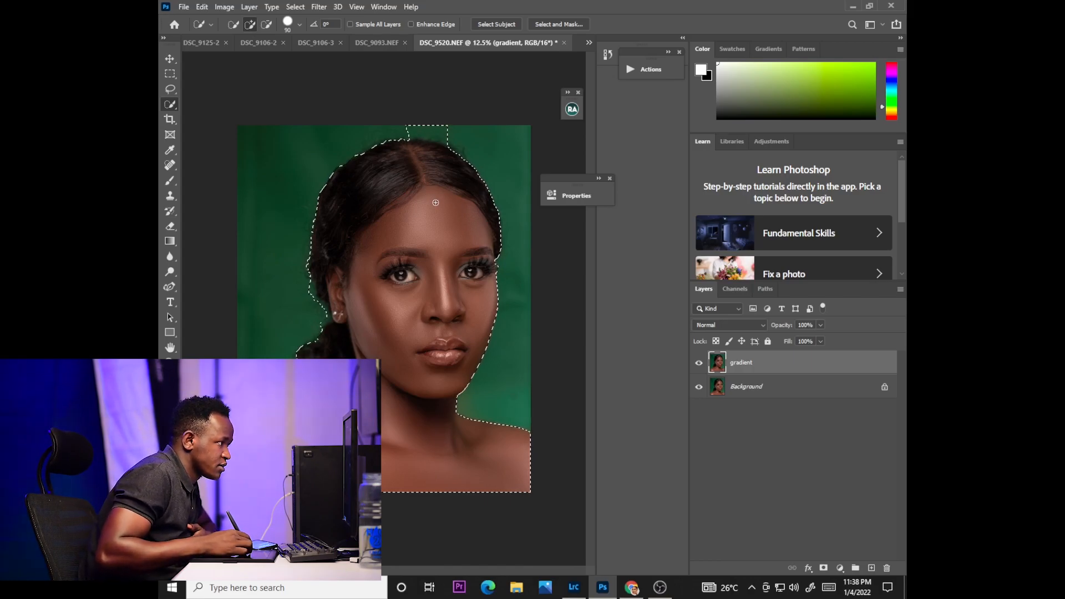
{"action": "key", "text": "ctrl+z"}
{"action": "left_click", "coordinate": [408, 141]}
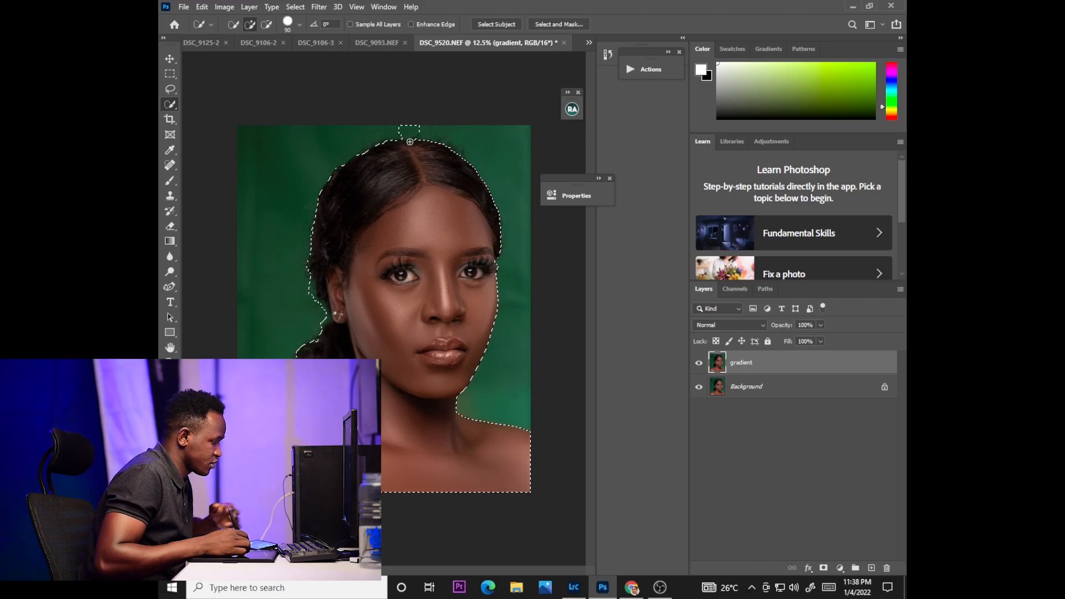
{"action": "key", "text": "ctrl+z"}
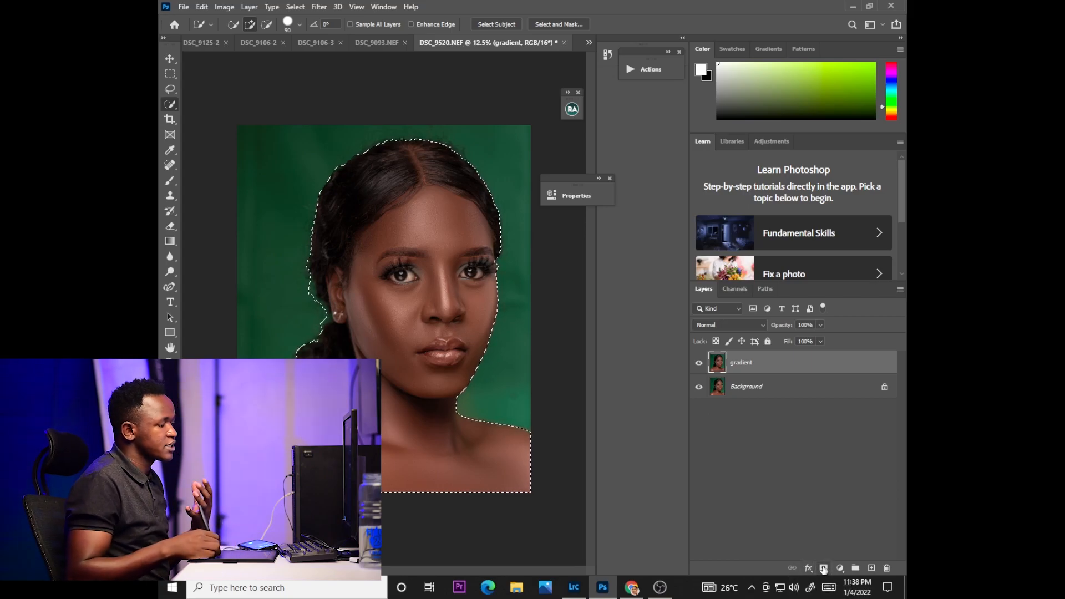
- Mask the gradient layer to the selected subject and add an empty layer between it and the Background
{"action": "left_click", "coordinate": [824, 568]}
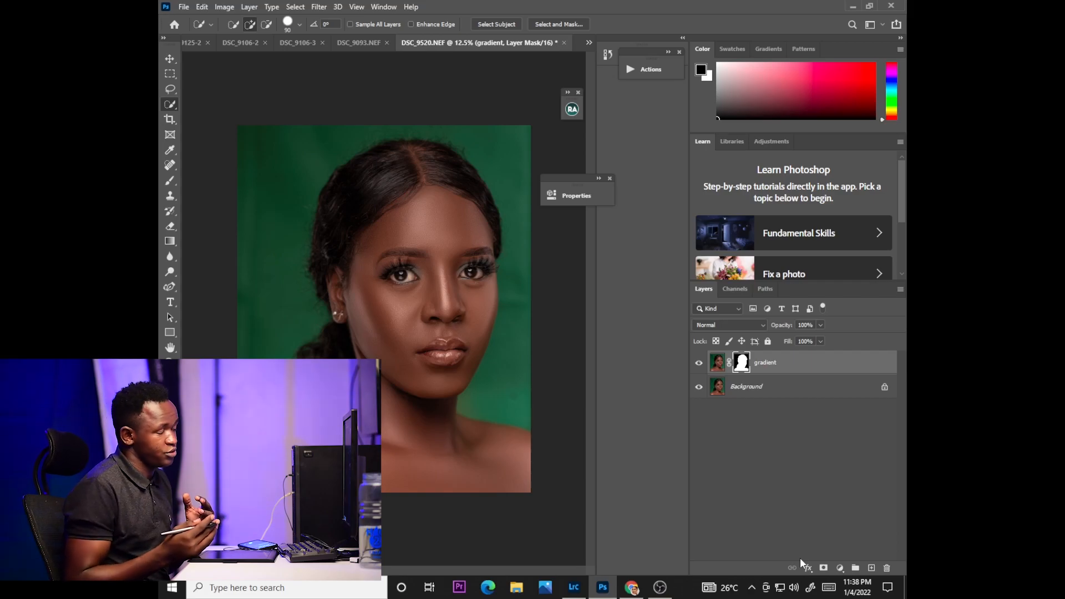
{"action": "left_click", "coordinate": [746, 388]}
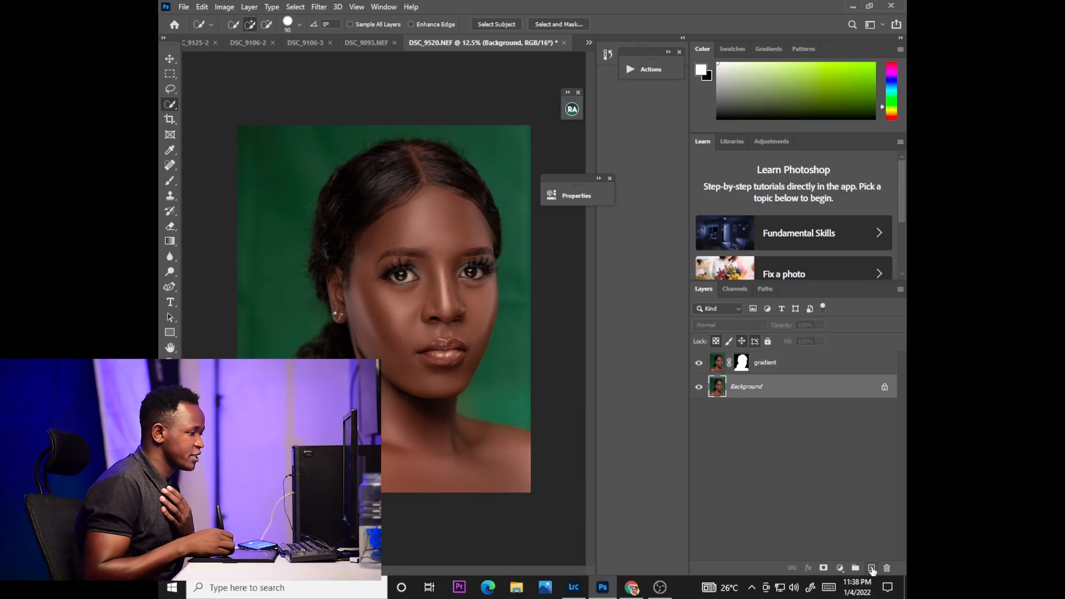
{"action": "left_click", "coordinate": [871, 568]}
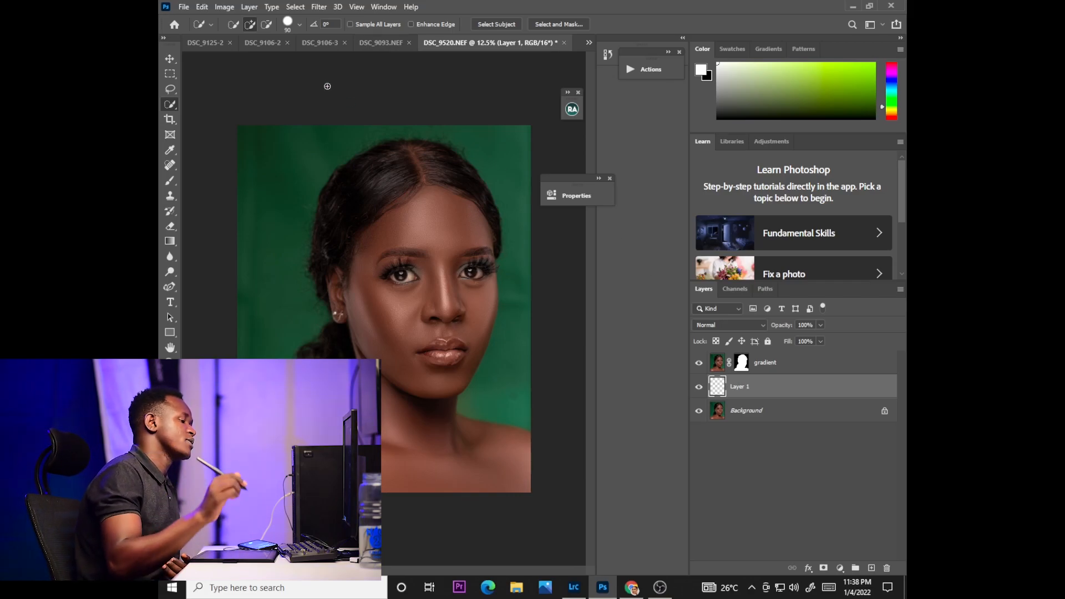
- Define a custom gradient from the lighter green sampled above the shoulder to dark green 172719 sampled from the upper backdrop
{"action": "left_click", "coordinate": [171, 240]}
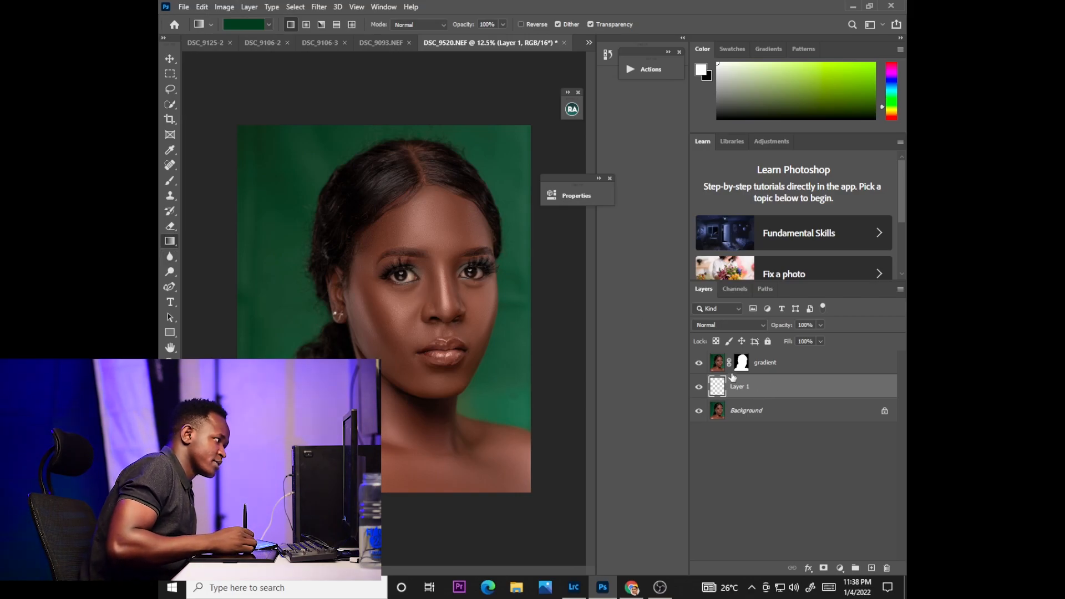
{"action": "left_click", "coordinate": [249, 26]}
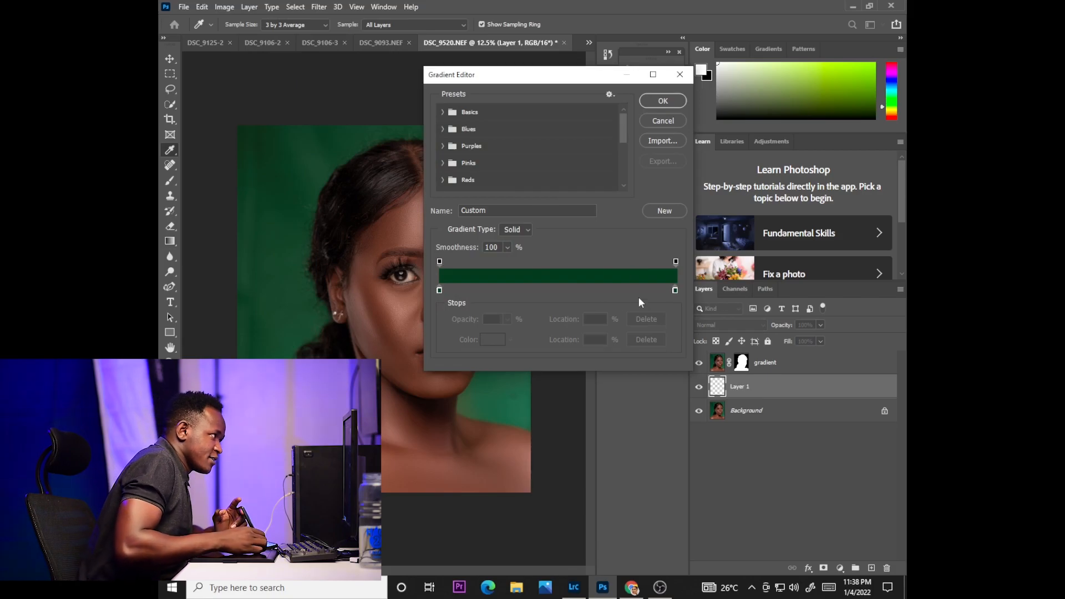
{"action": "left_click", "coordinate": [674, 290]}
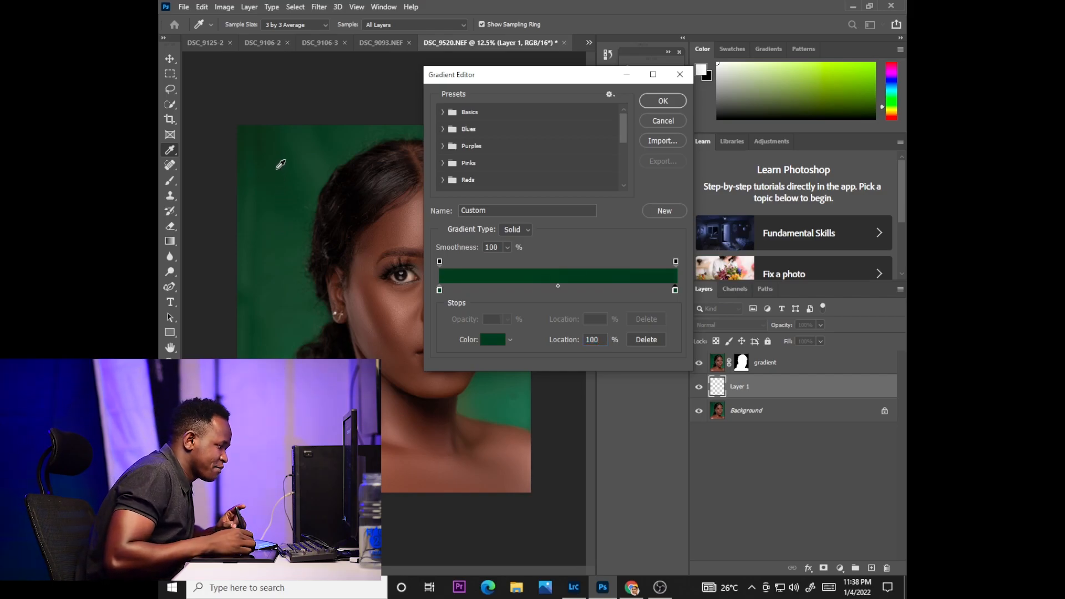
{"action": "left_click", "coordinate": [493, 340]}
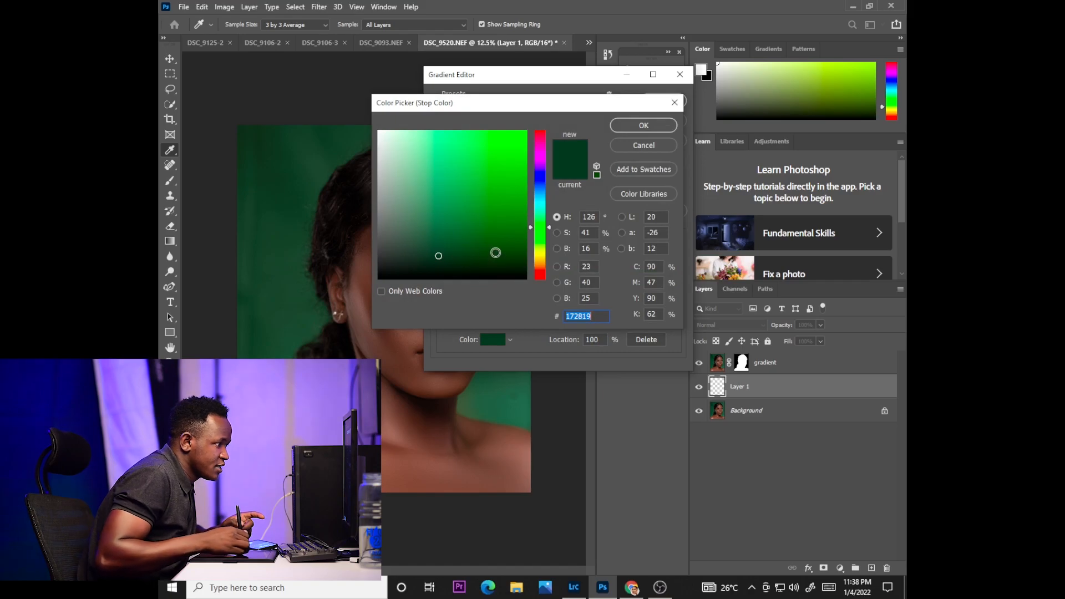
{"action": "left_click", "coordinate": [277, 164]}
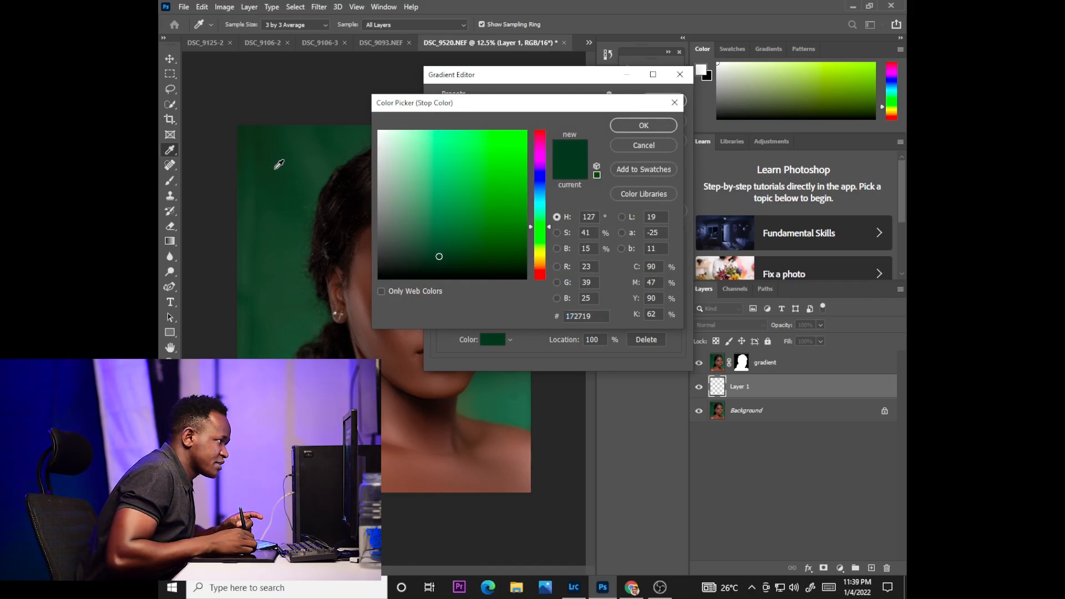
{"action": "left_click", "coordinate": [637, 125]}
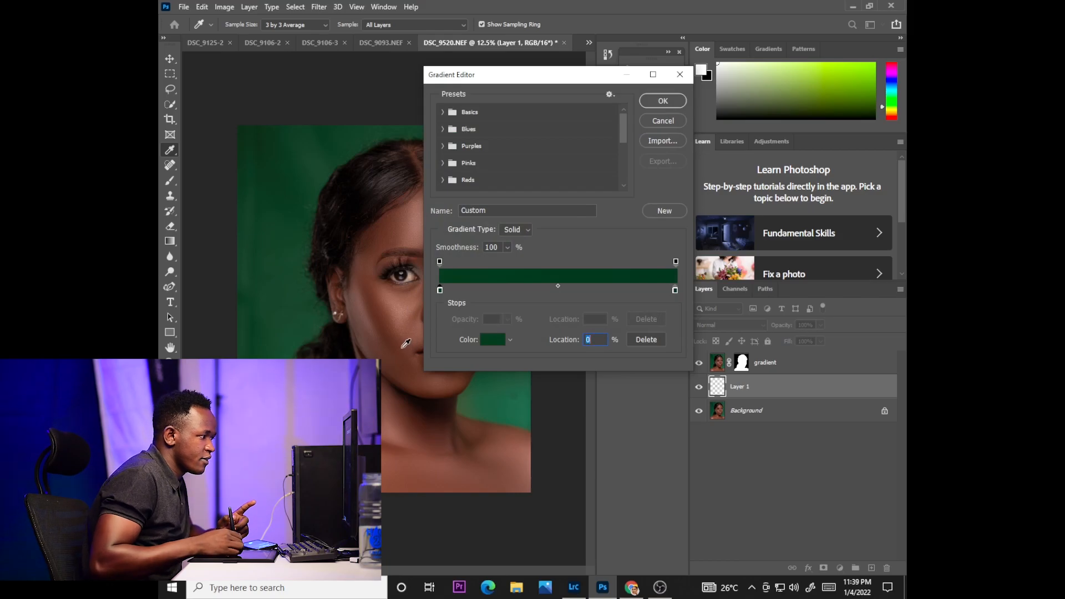
{"action": "left_click", "coordinate": [496, 402]}
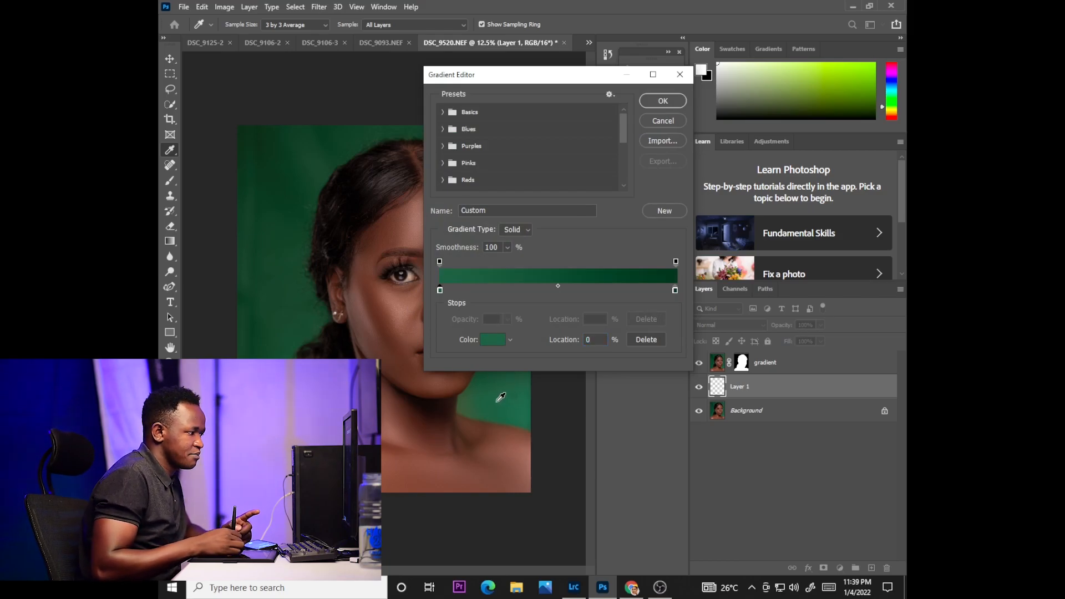
{"action": "left_click", "coordinate": [677, 104]}
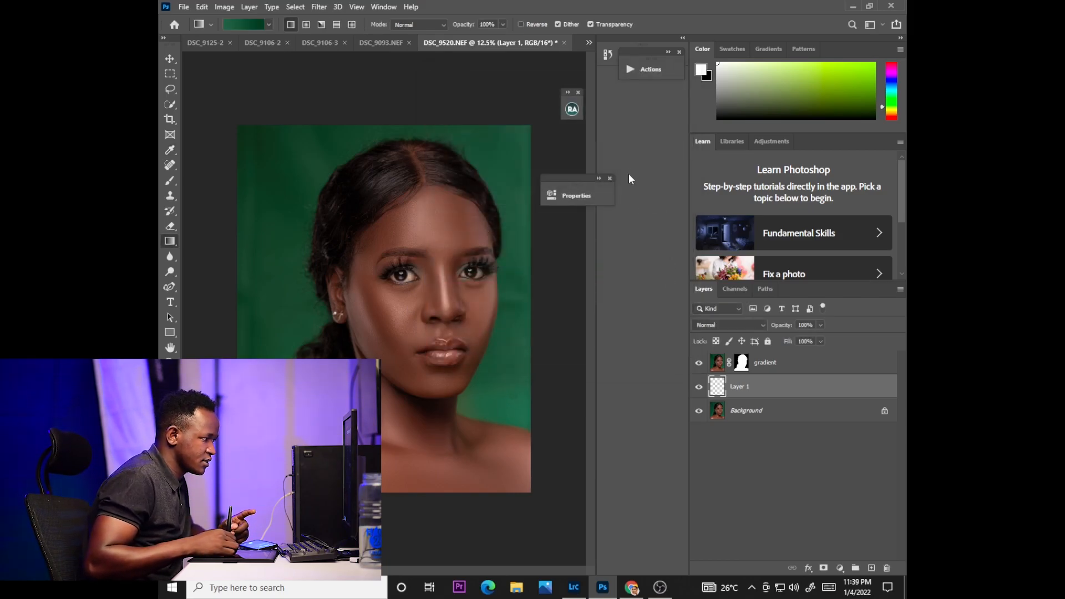
- Try the green gradient on Layer 1 from top to bottom and from left to right, undoing both
{"action": "left_click", "coordinate": [610, 178]}
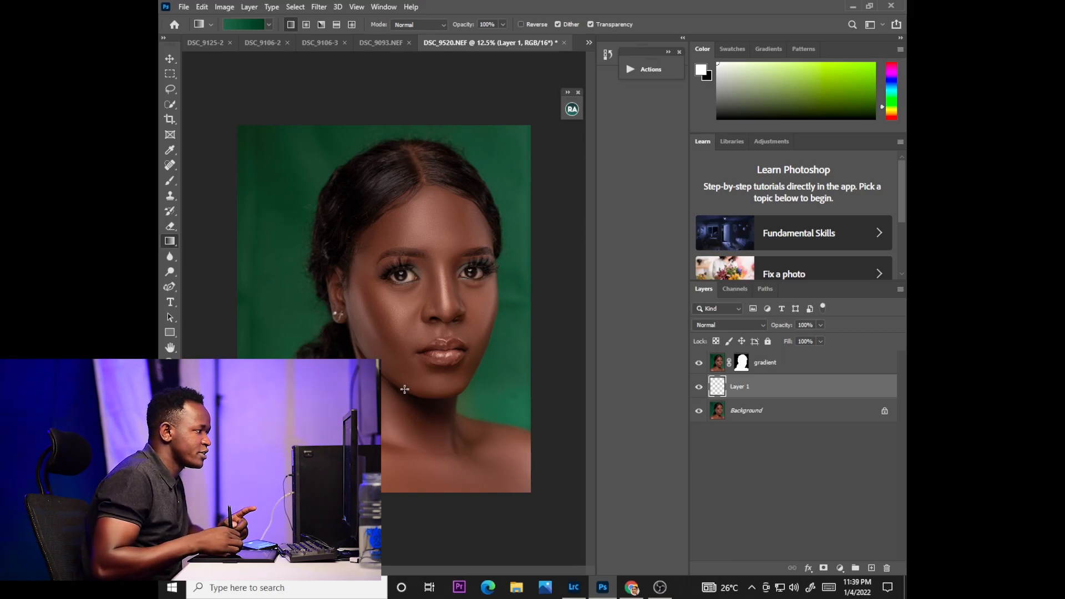
{"action": "left_click_drag", "start_coordinate": [387, 125], "coordinate": [412, 528]}
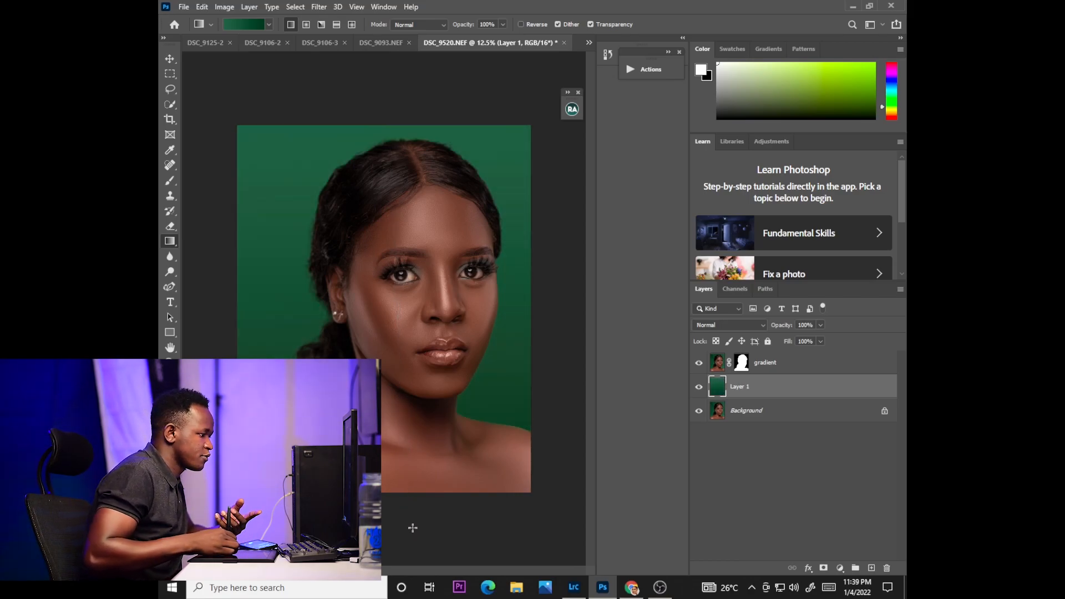
{"action": "key", "text": "ctrl+z"}
{"action": "left_click_drag", "start_coordinate": [234, 317], "coordinate": [535, 309]}
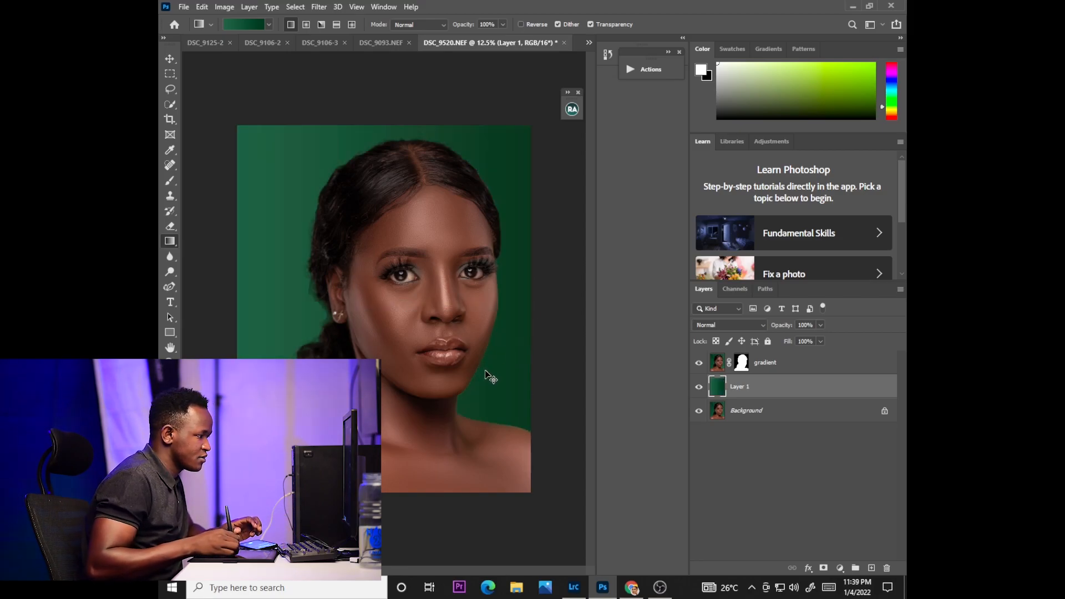
{"action": "key", "text": "ctrl+z"}
- Fill Layer 1 with the green gradient running horizontally from light at the image's right edge to dark at its left edge
{"action": "left_click_drag", "start_coordinate": [531, 299], "coordinate": [250, 302]}
{"action": "left_click_drag", "start_coordinate": [530, 299], "coordinate": [530, 299]}
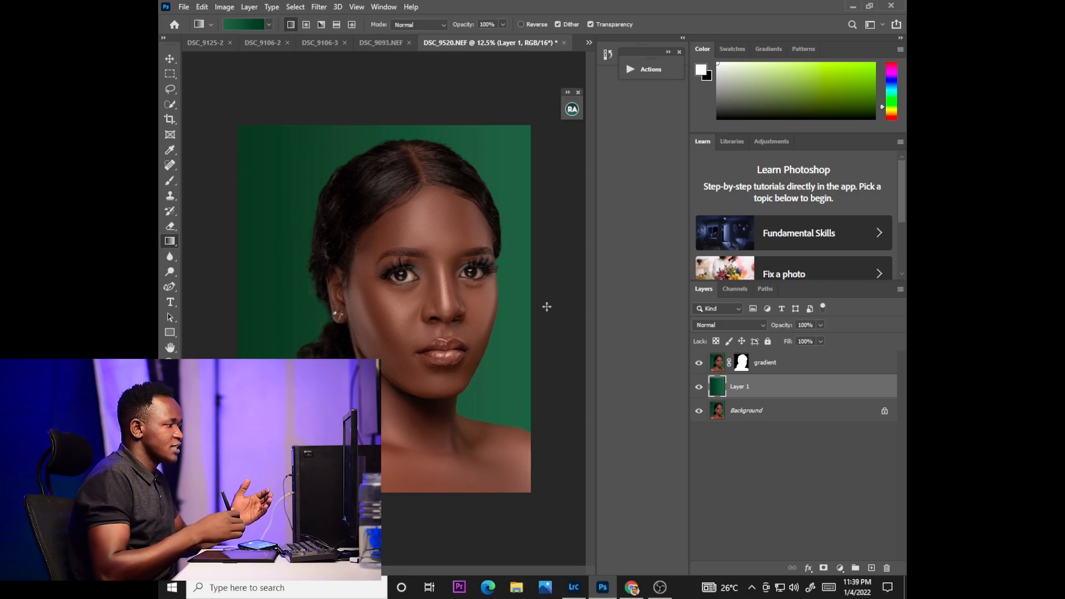
{"action": "key", "text": "ctrl+minus"}
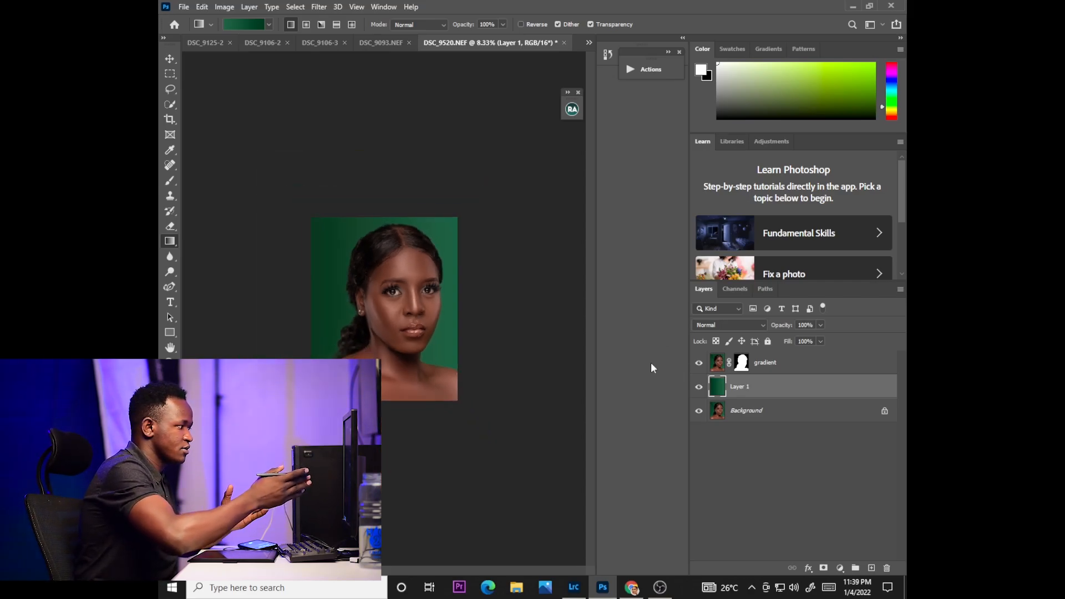
{"action": "key", "text": "ctrl+plus"}
{"action": "key", "text": "ctrl+plus"}
{"action": "key", "text": "ctrl+plus"}
- Group Layer 1 with the gradient layer, compare the image with the group hidden and shown, and lower the group's opacity to 63%
{"action": "left_click_drag", "start_coordinate": [594, 313], "coordinate": [587, 367]}
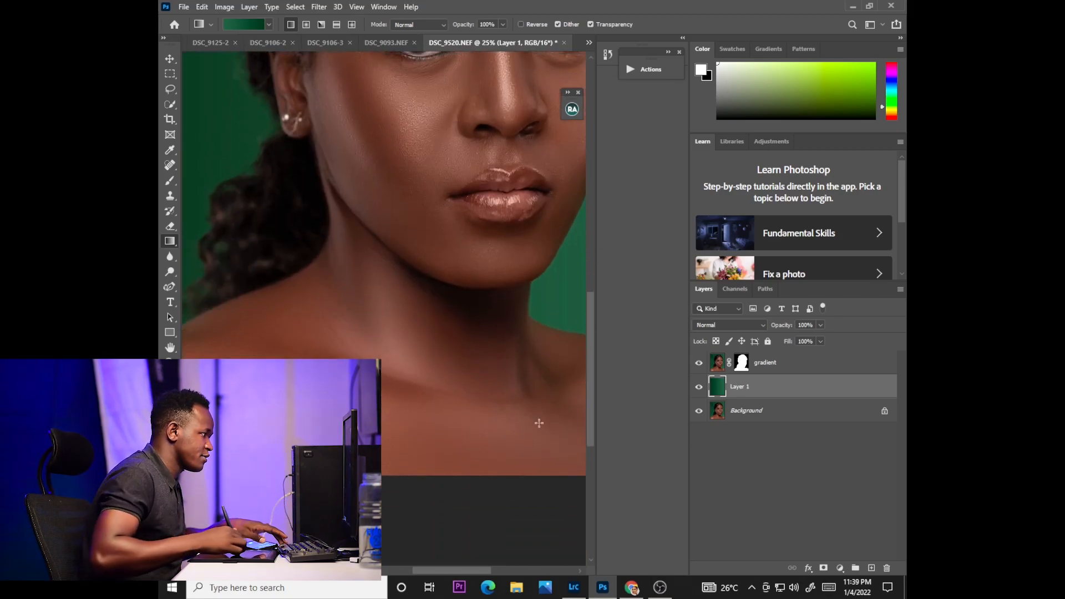
{"action": "mouse_move", "coordinate": [446, 569]}
{"action": "left_mouse_down"}
{"action": "mouse_move", "coordinate": [429, 577]}
{"action": "mouse_move", "coordinate": [450, 561]}
{"action": "left_mouse_up"}
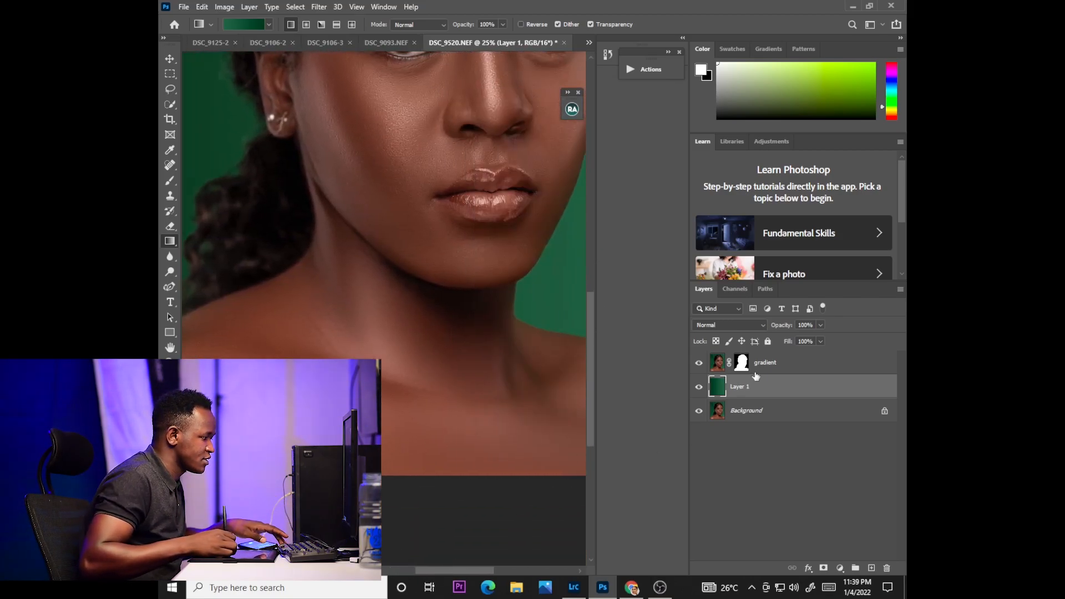
{"action": "left_click", "coordinate": [756, 373], "text": "shift"}
{"action": "key", "text": "ctrl+g"}
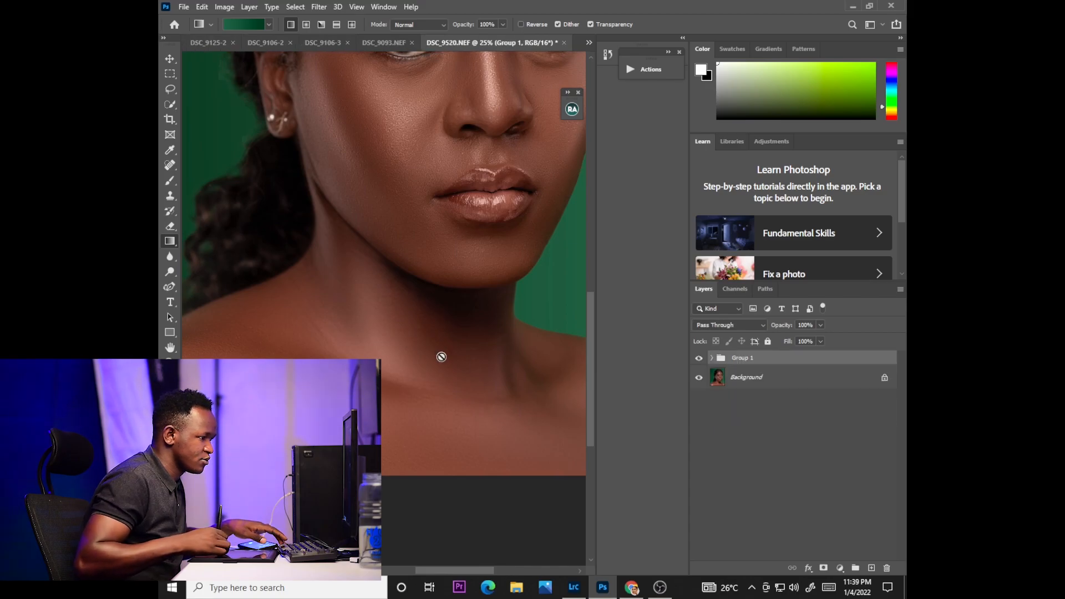
{"action": "key", "text": "ctrl+0"}
{"action": "left_click", "coordinate": [700, 360]}
{"action": "left_click", "coordinate": [700, 360]}
{"action": "left_click", "coordinate": [700, 359]}
{"action": "left_click", "coordinate": [700, 360]}
{"action": "left_click", "coordinate": [700, 359]}
{"action": "left_click", "coordinate": [700, 360]}
{"action": "left_click", "coordinate": [700, 359]}
{"action": "left_click", "coordinate": [700, 359]}
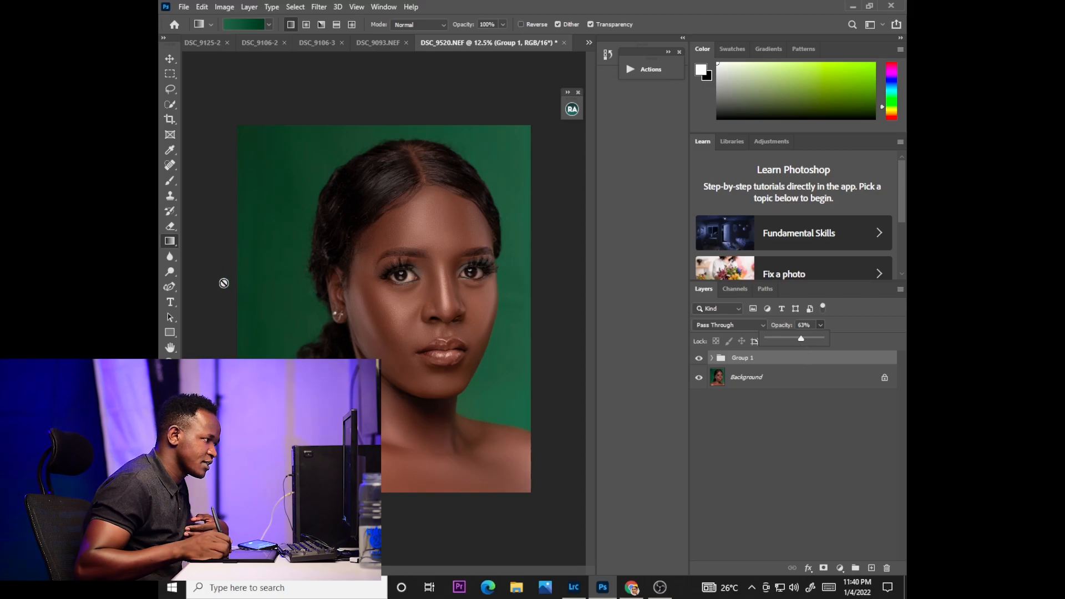
- Switch to the Brush tool and stamp all visible layers into a new merged layer above Group 1
{"action": "left_click", "coordinate": [171, 181]}
{"action": "right_click", "coordinate": [173, 181]}
{"action": "left_click", "coordinate": [206, 180]}
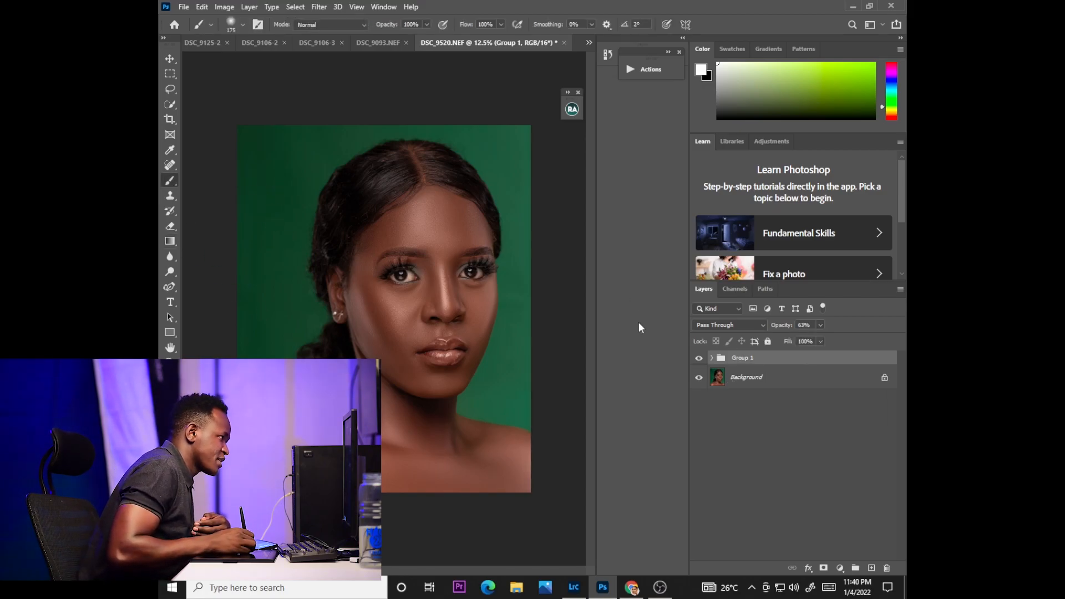
{"action": "key", "text": "ctrl+alt+shift+e"}
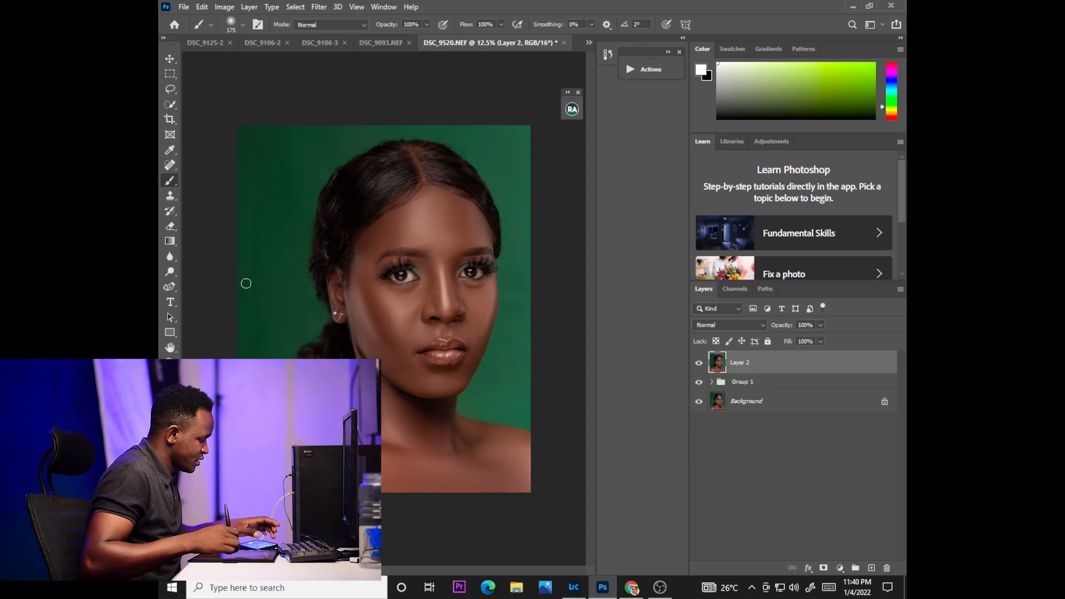
- Try a Brush stroke at size 1100 over the backdrop beside the hair, and undo it
{"action": "key", "text": "bracketright"}
{"action": "key", "text": "bracketright"}
{"action": "key", "text": "bracketright"}
{"action": "key", "text": "bracketright"}
{"action": "key", "text": "bracketright"}
{"action": "key", "text": "bracketright"}
{"action": "key", "text": "bracketright"}
{"action": "key", "text": "bracketright"}
{"action": "key", "text": "bracketright"}
{"action": "key", "text": "bracketright"}
{"action": "key", "text": "bracketright"}
{"action": "key", "text": "bracketright"}
{"action": "key", "text": "bracketright"}
{"action": "key", "text": "bracketright"}
{"action": "key", "text": "bracketright"}
{"action": "mouse_move", "coordinate": [258, 249]}
{"action": "left_mouse_down"}
{"action": "mouse_move", "coordinate": [268, 181]}
{"action": "mouse_move", "coordinate": [268, 233]}
{"action": "left_mouse_up"}
{"action": "key", "text": "ctrl+z"}
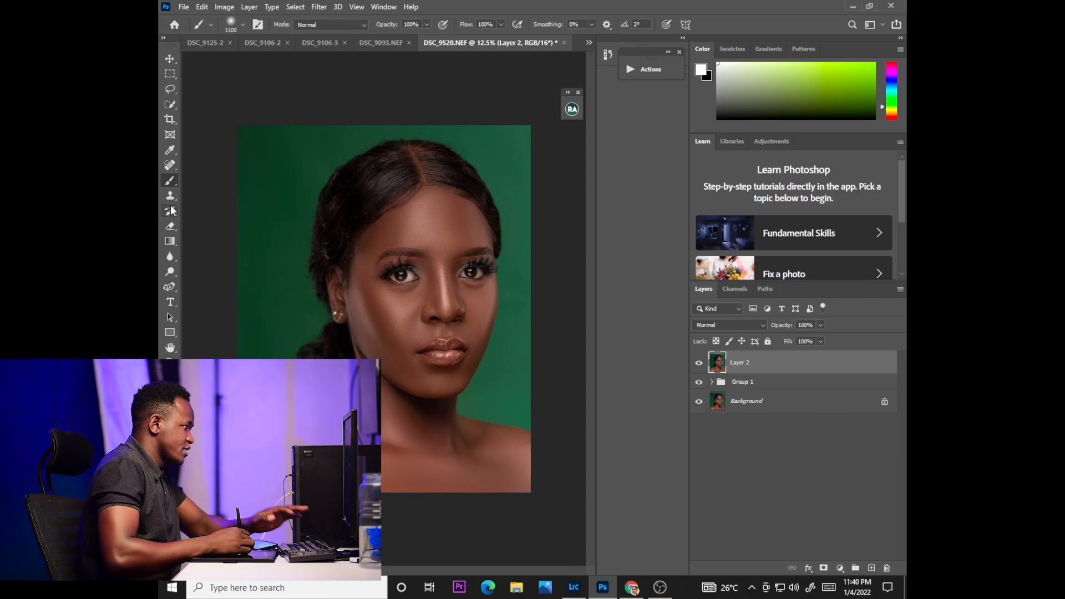
- Smooth the green backdrop around the head on Layer 2 with the Mixer Brush at size 1300, and reduce the brush to 1100
{"action": "right_click", "coordinate": [174, 181]}
{"action": "left_click", "coordinate": [211, 217]}
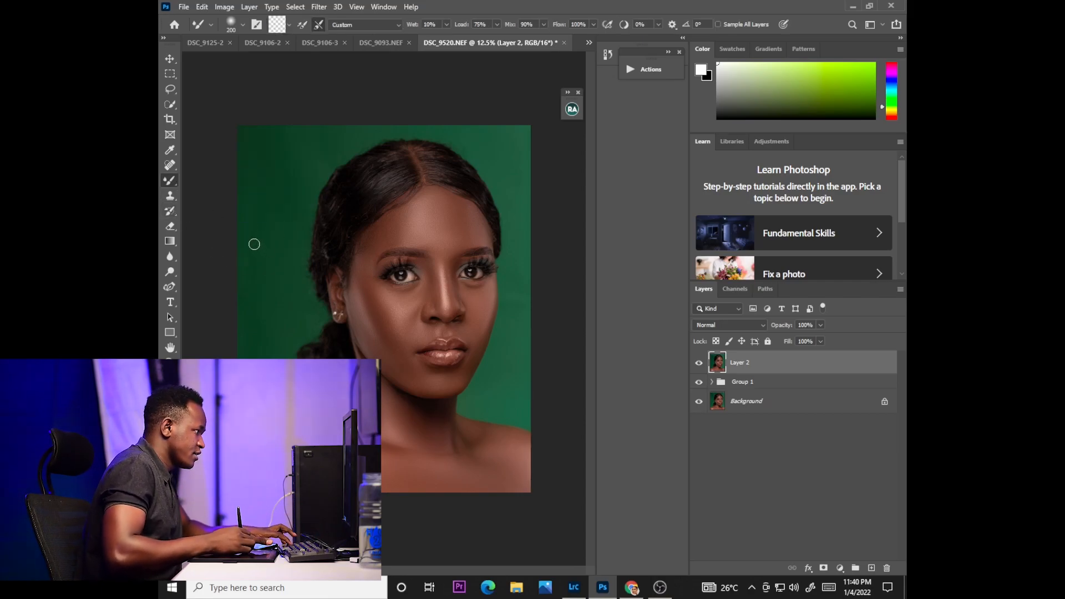
{"action": "key", "text": "bracketright"}
{"action": "key", "text": "bracketright"}
{"action": "key", "text": "bracketright"}
{"action": "key", "text": "bracketright"}
{"action": "key", "text": "bracketright"}
{"action": "key", "text": "bracketright"}
{"action": "key", "text": "bracketright"}
{"action": "key", "text": "bracketright"}
{"action": "key", "text": "bracketright"}
{"action": "key", "text": "bracketright"}
{"action": "key", "text": "bracketright"}
{"action": "key", "text": "bracketright"}
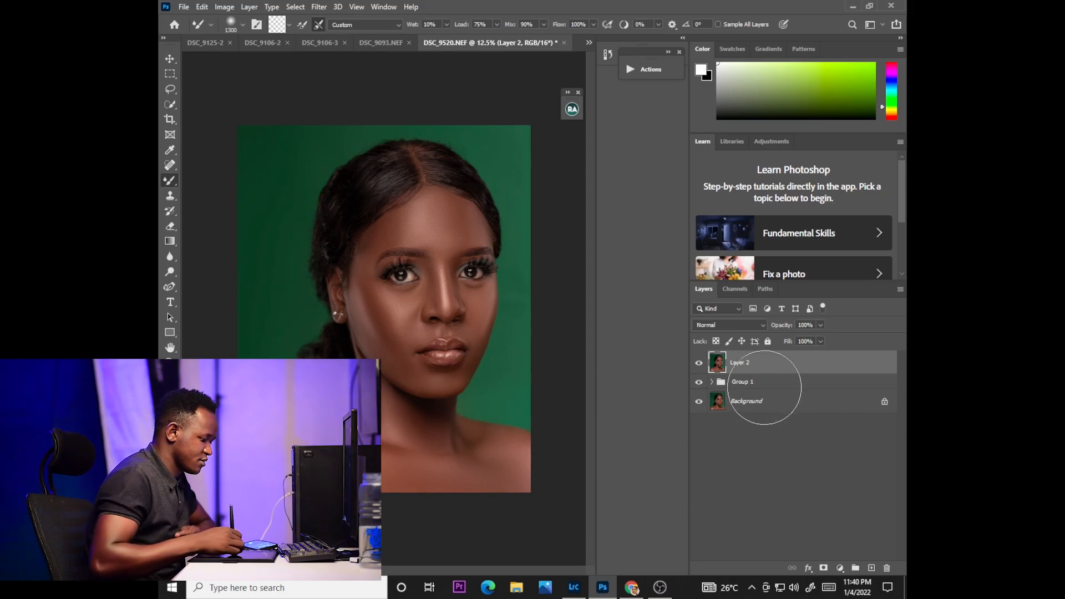
{"action": "key", "text": "bracketleft"}
{"action": "key", "text": "bracketleft"}
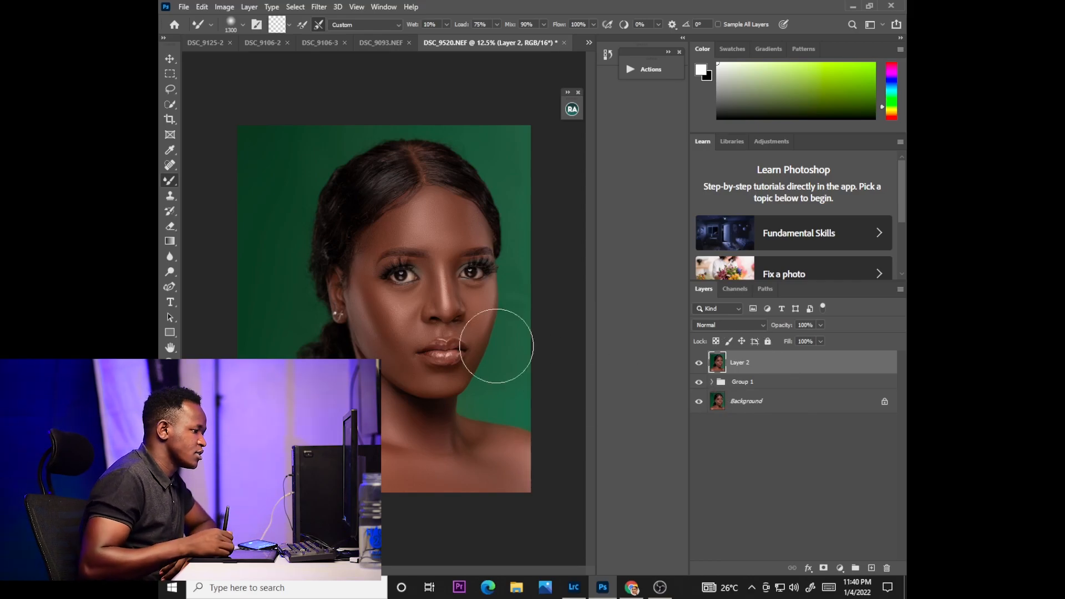
{"action": "left_click", "coordinate": [171, 105]}
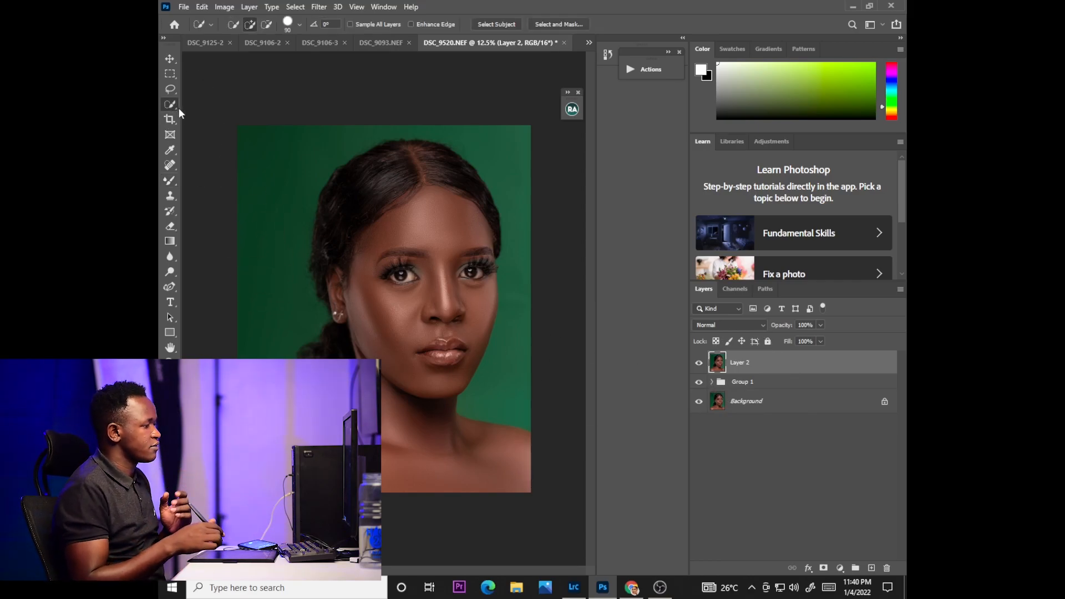
{"action": "left_click", "coordinate": [170, 180]}
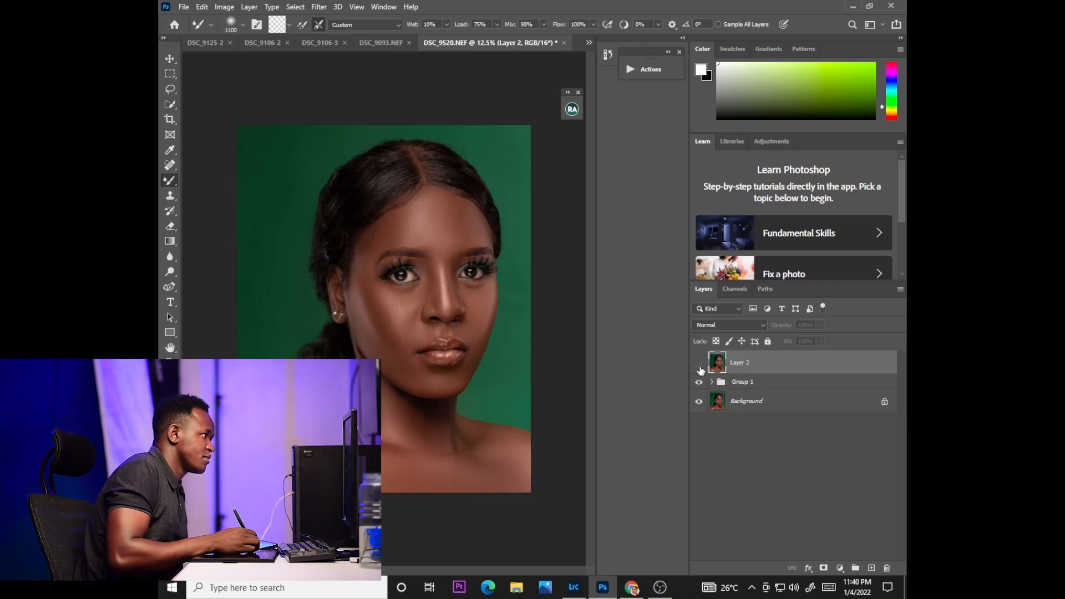
- Compare the image with Layer 2 hidden, and flatten all layers into a single Background with a duplicate layer above it
{"action": "left_click", "coordinate": [699, 363]}
{"action": "left_click", "coordinate": [699, 362]}
{"action": "left_click", "coordinate": [699, 363]}
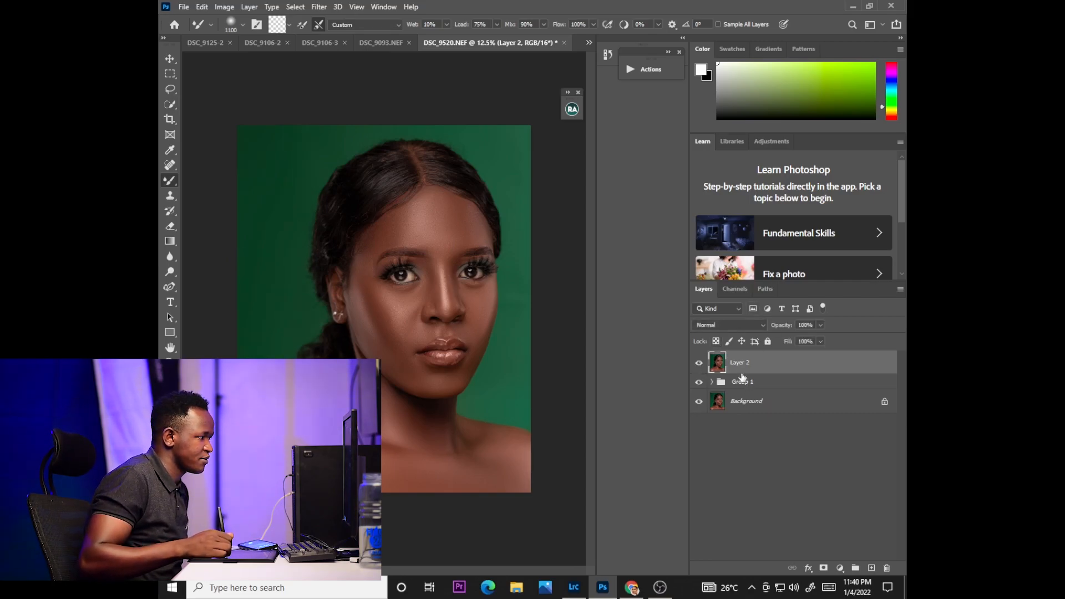
{"action": "left_click", "coordinate": [747, 401], "text": "shift"}
{"action": "right_click", "coordinate": [746, 399]}
{"action": "left_click", "coordinate": [772, 490]}
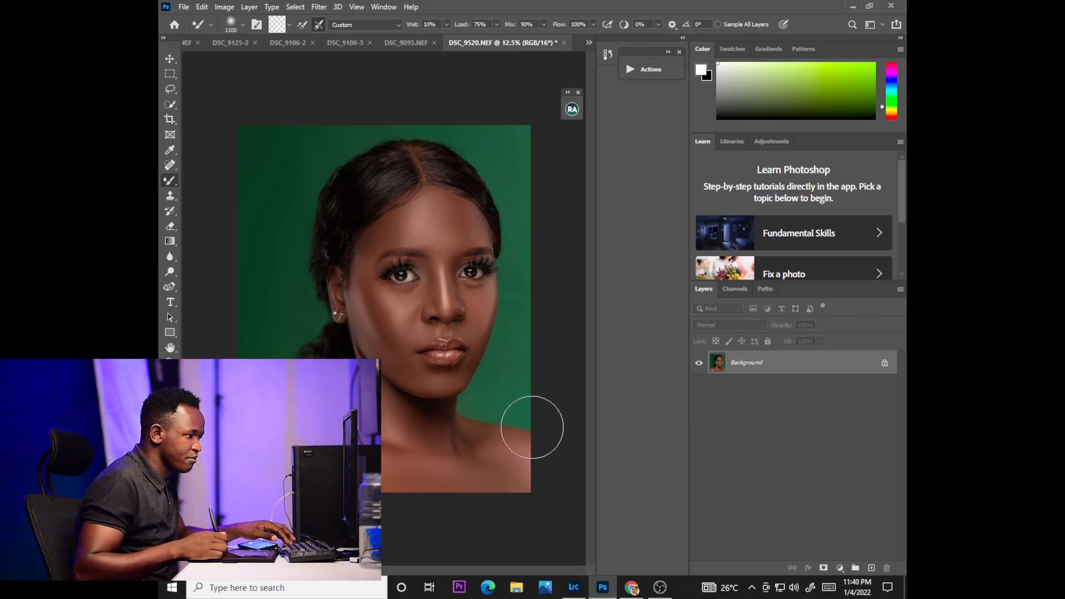
{"action": "key", "text": "ctrl+j"}
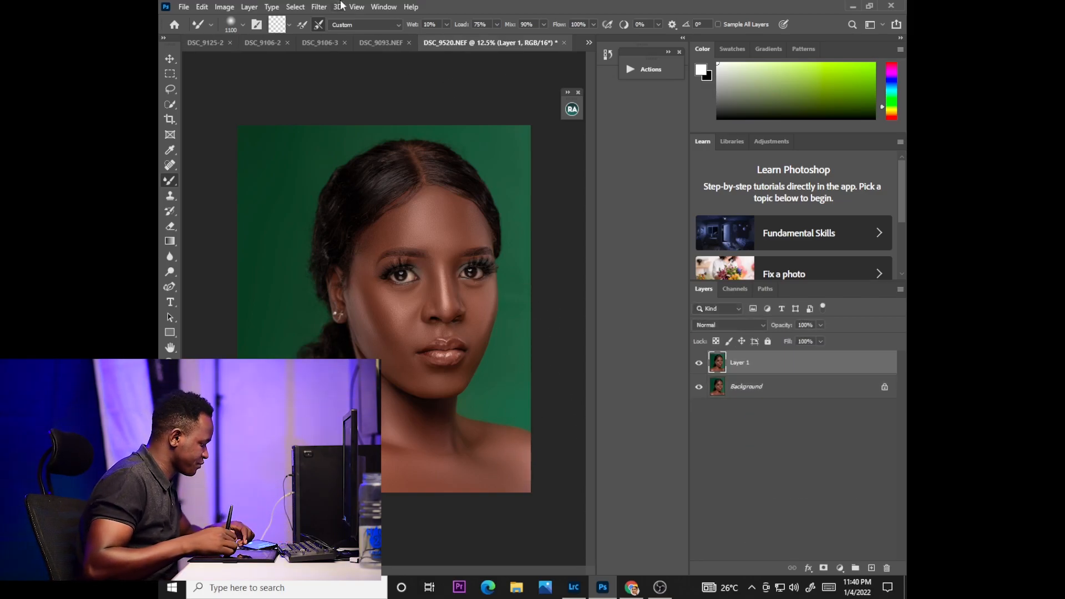
- Open Layer 1 in the Camera Raw filter and set the adjustment brush to Temperature -82, Tint +8, Exposure +2.60, Highlights -24, Shadows +60, Whites +41
{"action": "left_click", "coordinate": [319, 6]}
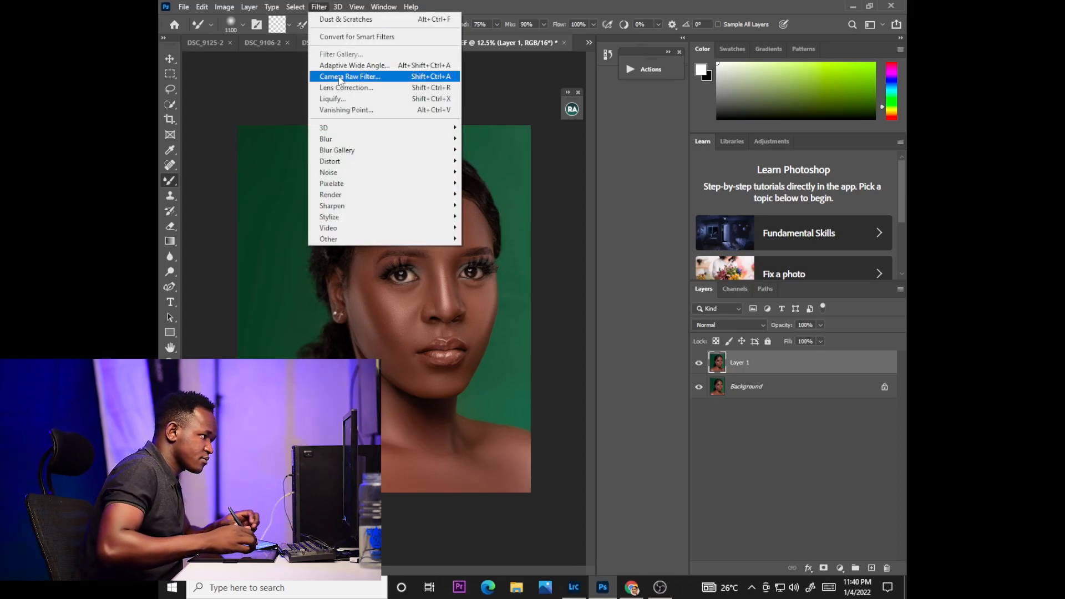
{"action": "left_click", "coordinate": [355, 78]}
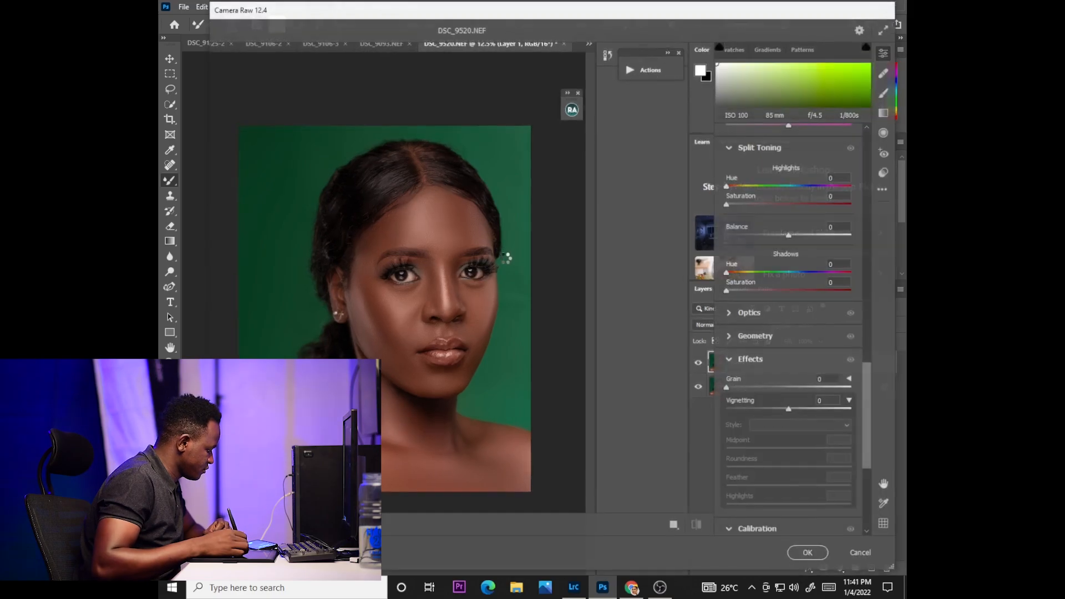
{"action": "left_click", "coordinate": [488, 243]}
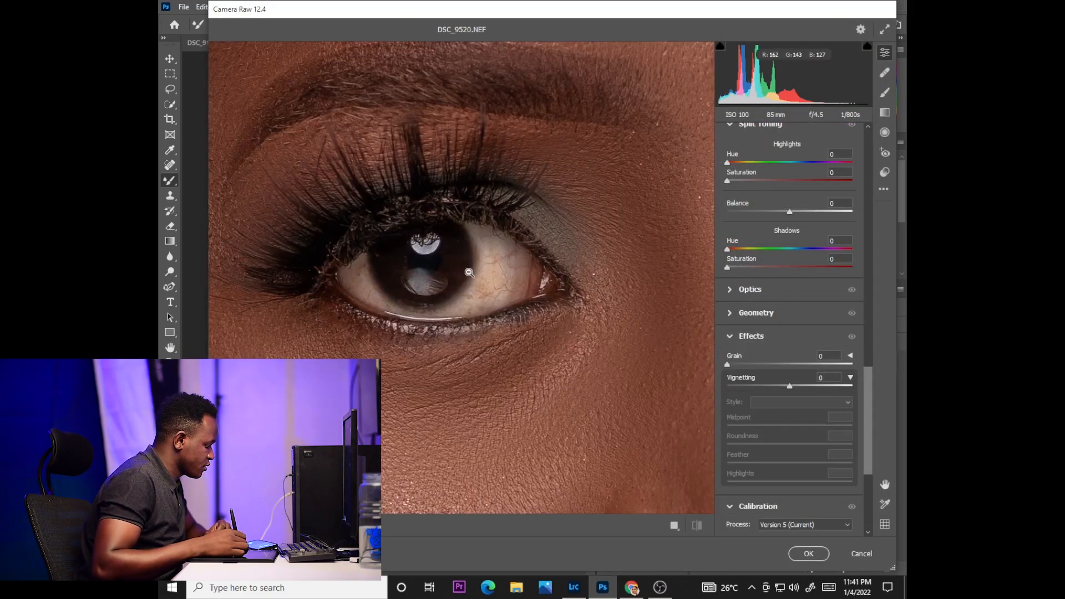
{"action": "left_click", "coordinate": [884, 92]}
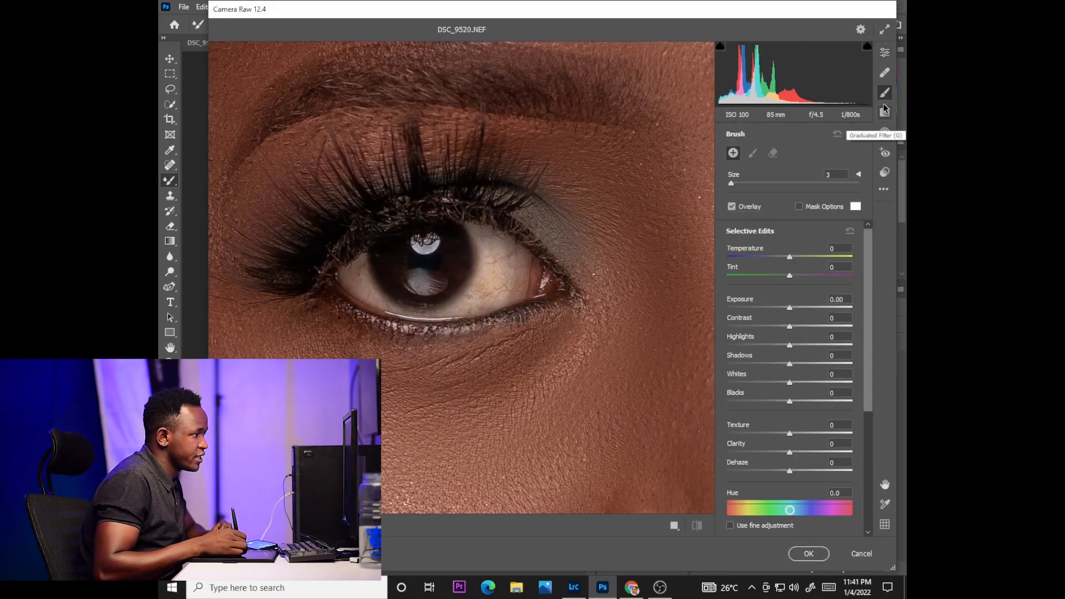
{"action": "left_click_drag", "start_coordinate": [790, 256], "coordinate": [737, 269]}
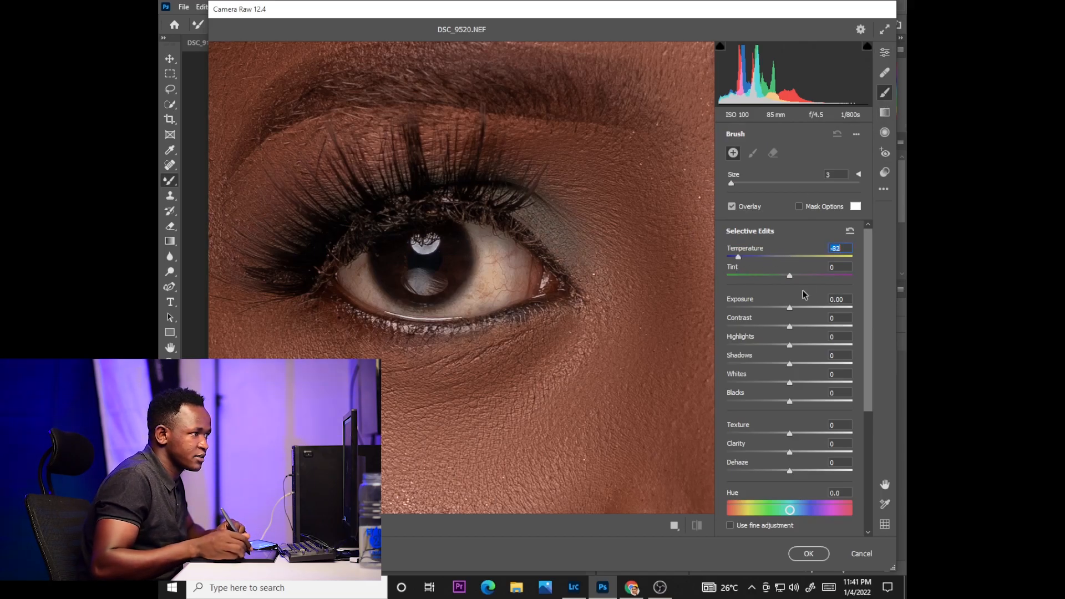
{"action": "left_click_drag", "start_coordinate": [798, 309], "coordinate": [831, 314]}
{"action": "mouse_move", "coordinate": [790, 364]}
{"action": "left_mouse_down"}
{"action": "mouse_move", "coordinate": [828, 361]}
{"action": "mouse_move", "coordinate": [775, 350]}
{"action": "left_mouse_up"}
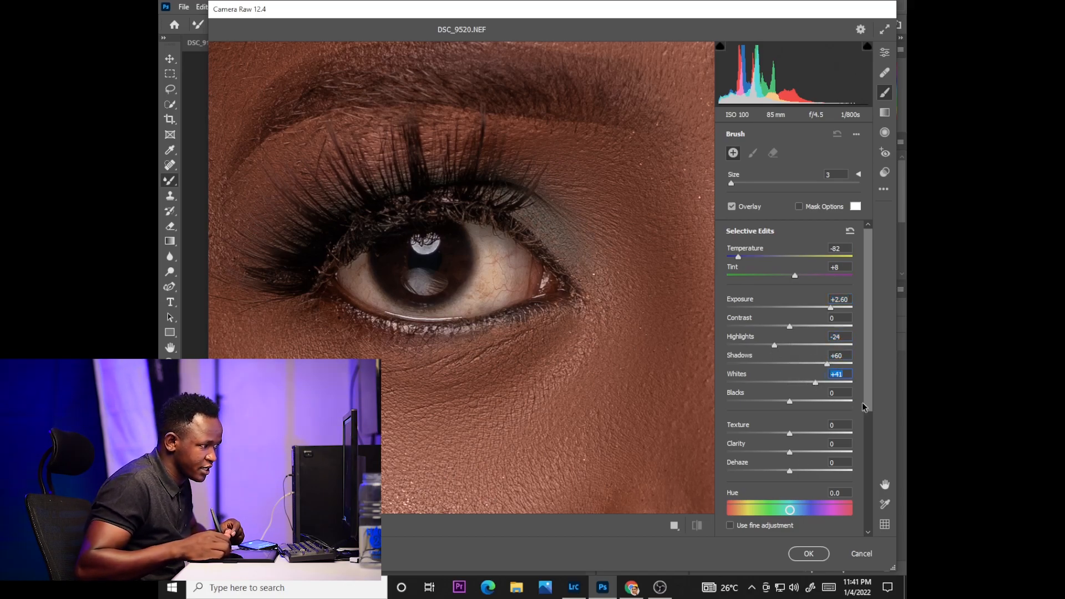
- Set the adjustment brush's Blacks to +5 and its Saturation to -100
{"action": "scroll", "coordinate": [861, 403], "scroll_direction": "down", "scroll_amount": 1}
{"action": "left_click_drag", "start_coordinate": [792, 347], "coordinate": [796, 347]}
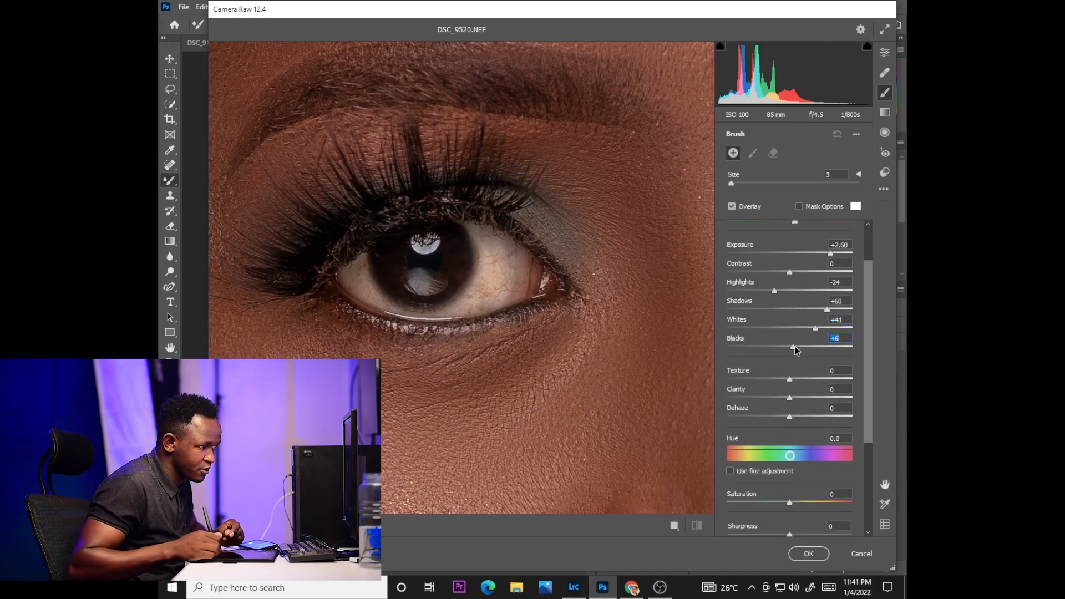
{"action": "left_click_drag", "start_coordinate": [790, 502], "coordinate": [710, 525]}
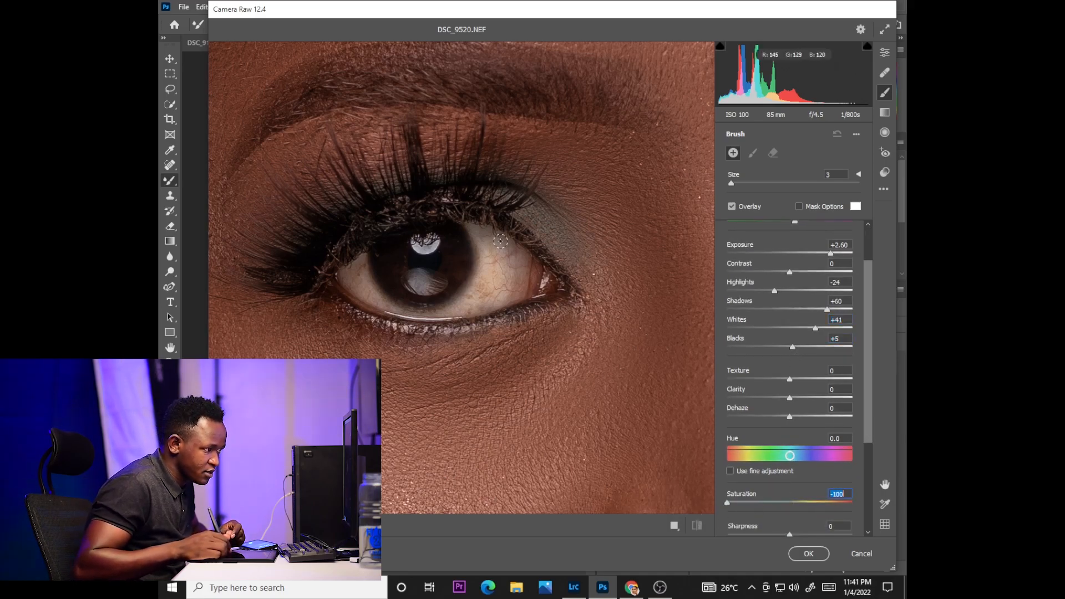
- Paint the brightening adjustment over the white and the iris reflection of the eye in view, at brush sizes 5 and 4
{"action": "mouse_move", "coordinate": [482, 234]}
{"action": "left_mouse_down"}
{"action": "mouse_move", "coordinate": [494, 264]}
{"action": "mouse_move", "coordinate": [485, 244]}
{"action": "mouse_move", "coordinate": [522, 259]}
{"action": "mouse_move", "coordinate": [495, 283]}
{"action": "mouse_move", "coordinate": [490, 269]}
{"action": "mouse_move", "coordinate": [462, 301]}
{"action": "mouse_move", "coordinate": [532, 274]}
{"action": "left_mouse_up"}
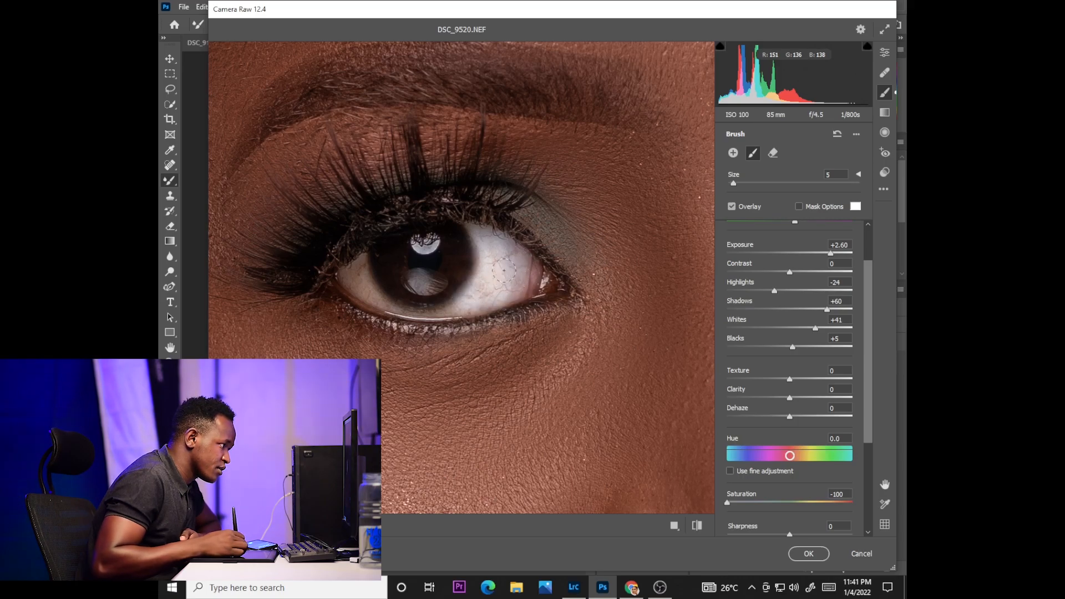
{"action": "key", "text": "bracketleft"}
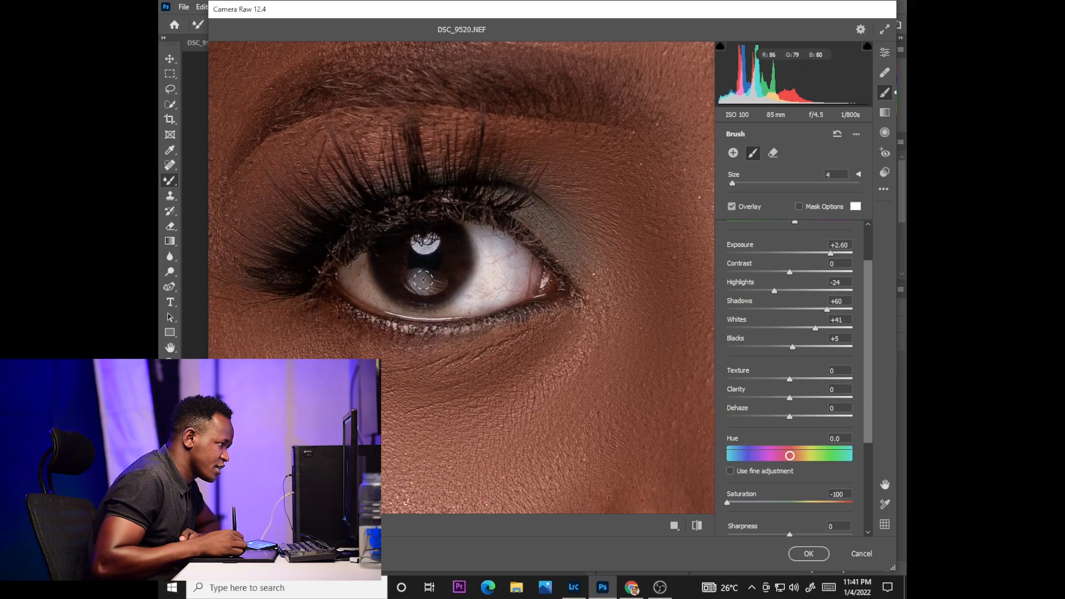
{"action": "mouse_move", "coordinate": [361, 269]}
{"action": "left_mouse_down"}
{"action": "mouse_move", "coordinate": [371, 288]}
{"action": "mouse_move", "coordinate": [366, 260]}
{"action": "mouse_move", "coordinate": [375, 292]}
{"action": "mouse_move", "coordinate": [355, 276]}
{"action": "mouse_move", "coordinate": [362, 289]}
{"action": "mouse_move", "coordinate": [464, 301]}
{"action": "left_mouse_up"}
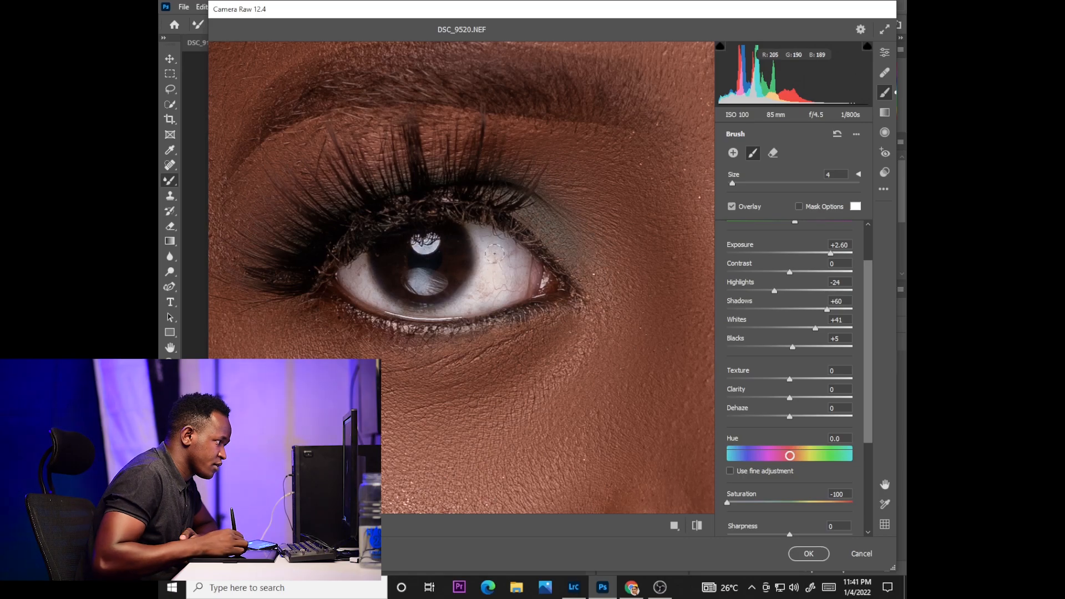
- Paint the same adjustment over the other eye's white and iris reflection at brush size 4, and apply the Camera Raw filter
{"action": "left_click_drag", "start_coordinate": [685, 283], "coordinate": [488, 324]}
{"action": "left_click_drag", "start_coordinate": [682, 315], "coordinate": [483, 332]}
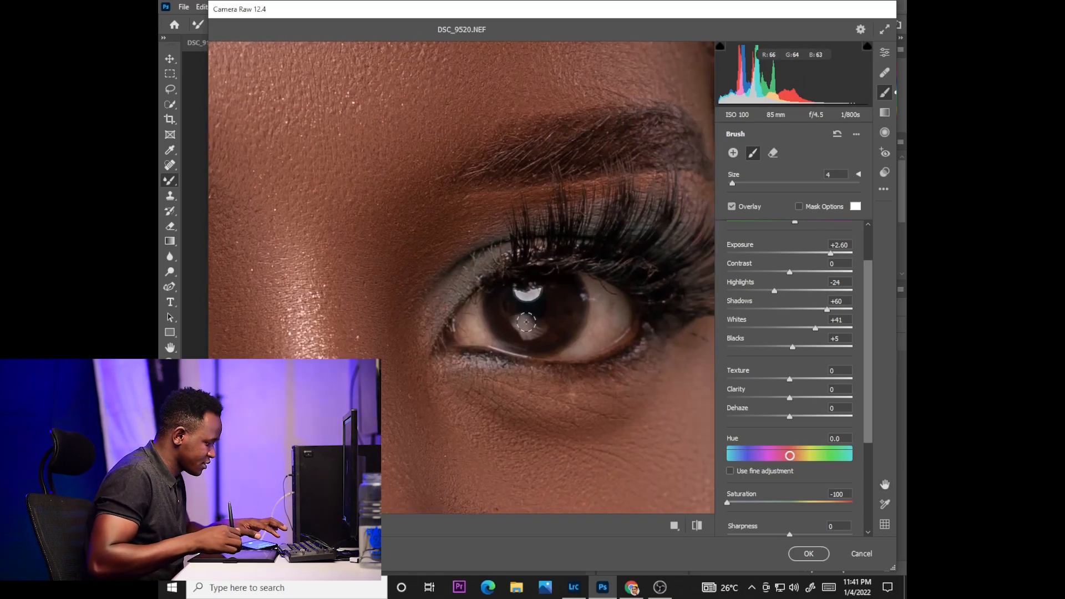
{"action": "mouse_move", "coordinate": [597, 290]}
{"action": "left_mouse_down"}
{"action": "mouse_move", "coordinate": [599, 313]}
{"action": "mouse_move", "coordinate": [576, 347]}
{"action": "mouse_move", "coordinate": [610, 322]}
{"action": "mouse_move", "coordinate": [604, 297]}
{"action": "mouse_move", "coordinate": [615, 319]}
{"action": "mouse_move", "coordinate": [597, 340]}
{"action": "left_mouse_up"}
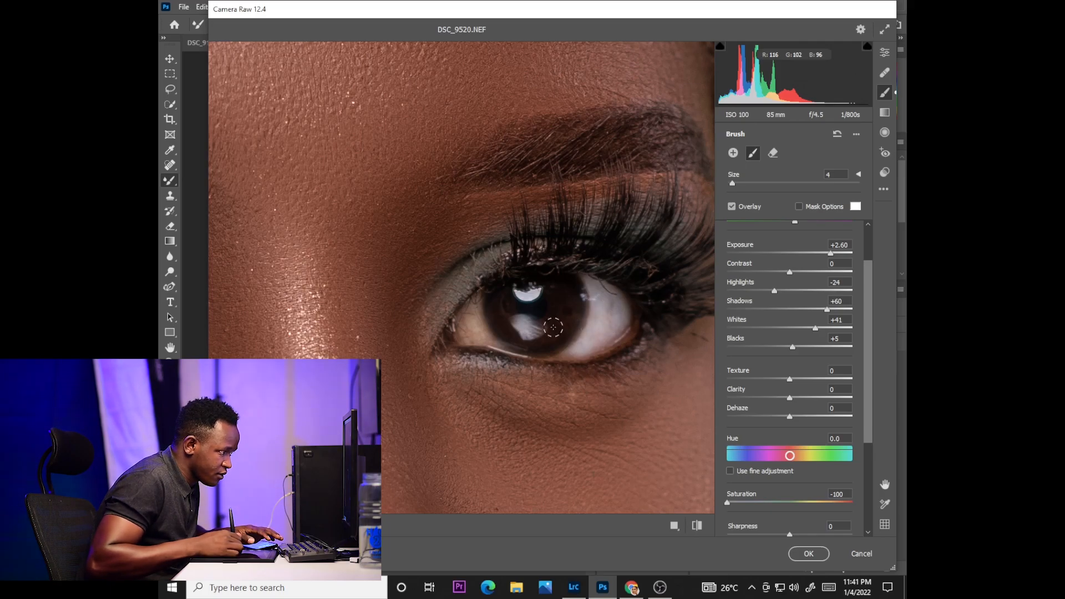
{"action": "mouse_move", "coordinate": [480, 305]}
{"action": "left_mouse_down"}
{"action": "mouse_move", "coordinate": [484, 335]}
{"action": "mouse_move", "coordinate": [476, 312]}
{"action": "mouse_move", "coordinate": [470, 329]}
{"action": "mouse_move", "coordinate": [491, 334]}
{"action": "mouse_move", "coordinate": [481, 337]}
{"action": "mouse_move", "coordinate": [470, 315]}
{"action": "left_mouse_up"}
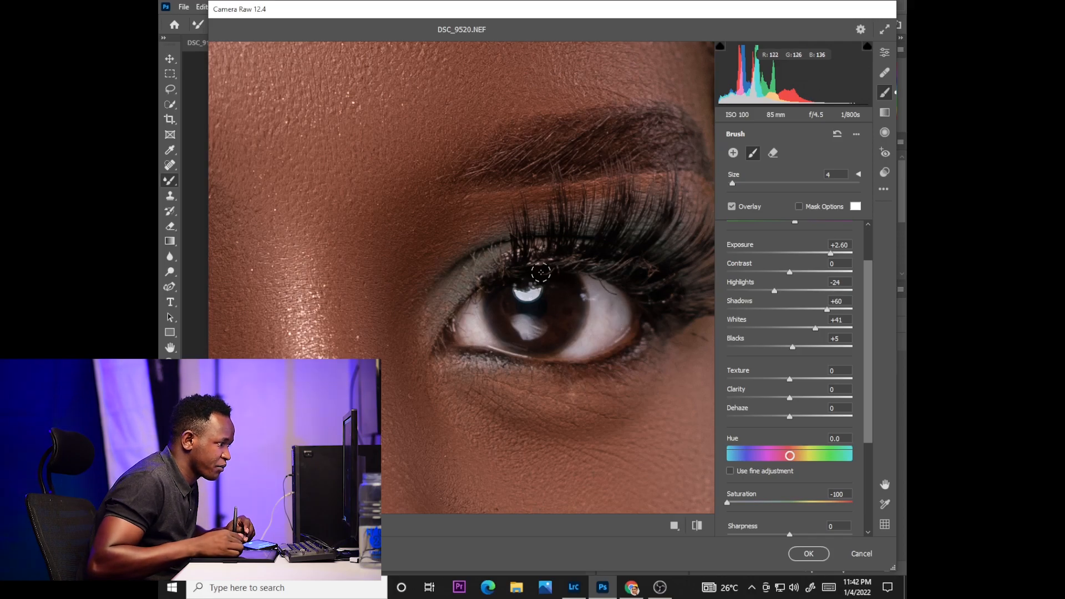
{"action": "left_click", "coordinate": [541, 272], "text": "alt"}
{"action": "left_click", "coordinate": [541, 272], "text": "alt"}
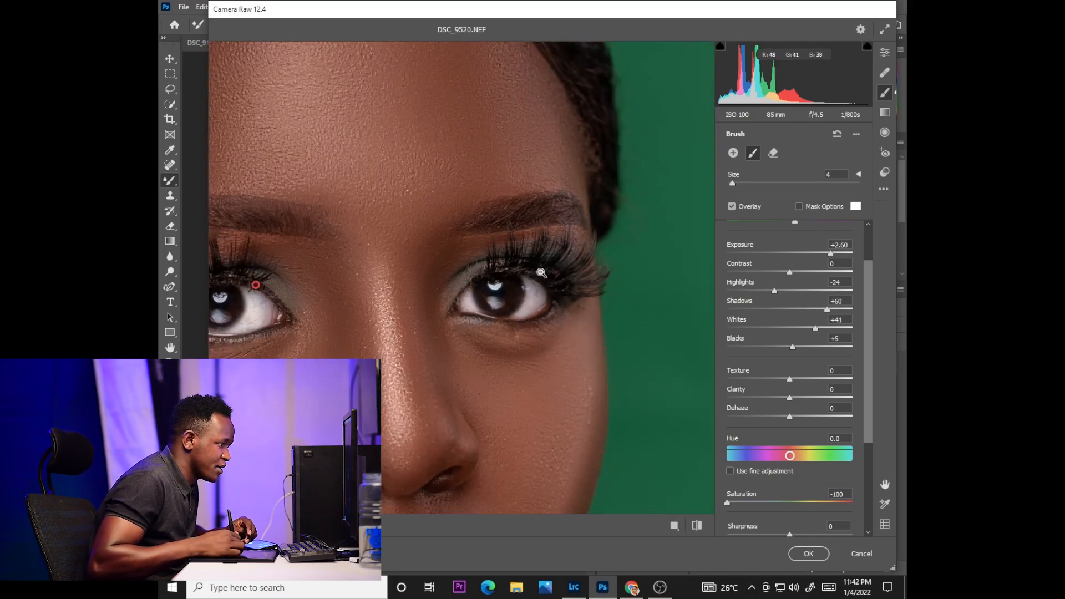
{"action": "left_click", "coordinate": [541, 272], "text": "alt"}
{"action": "left_click", "coordinate": [809, 553]}
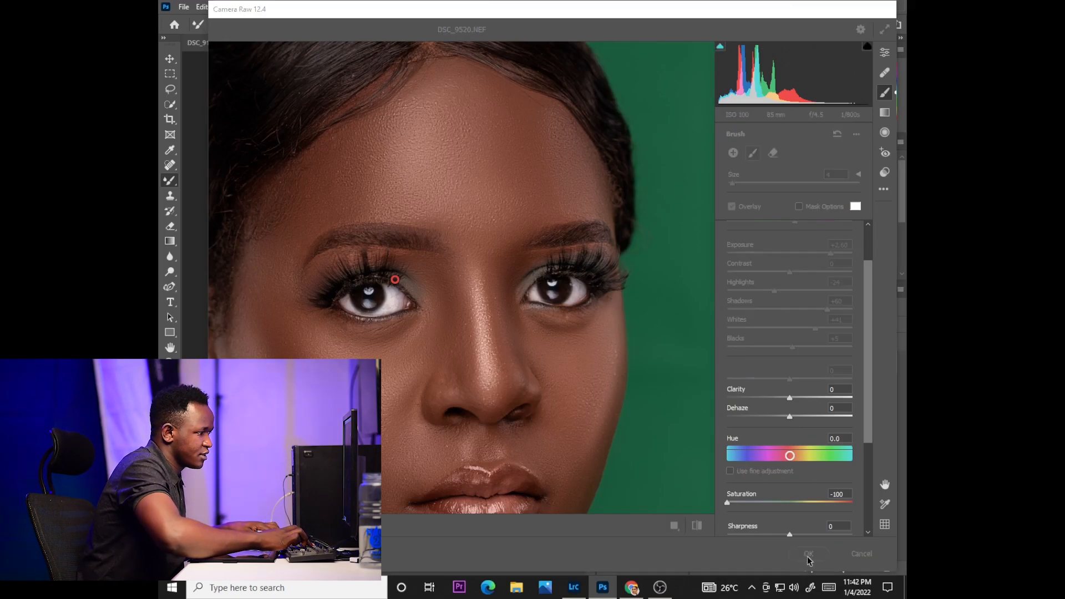